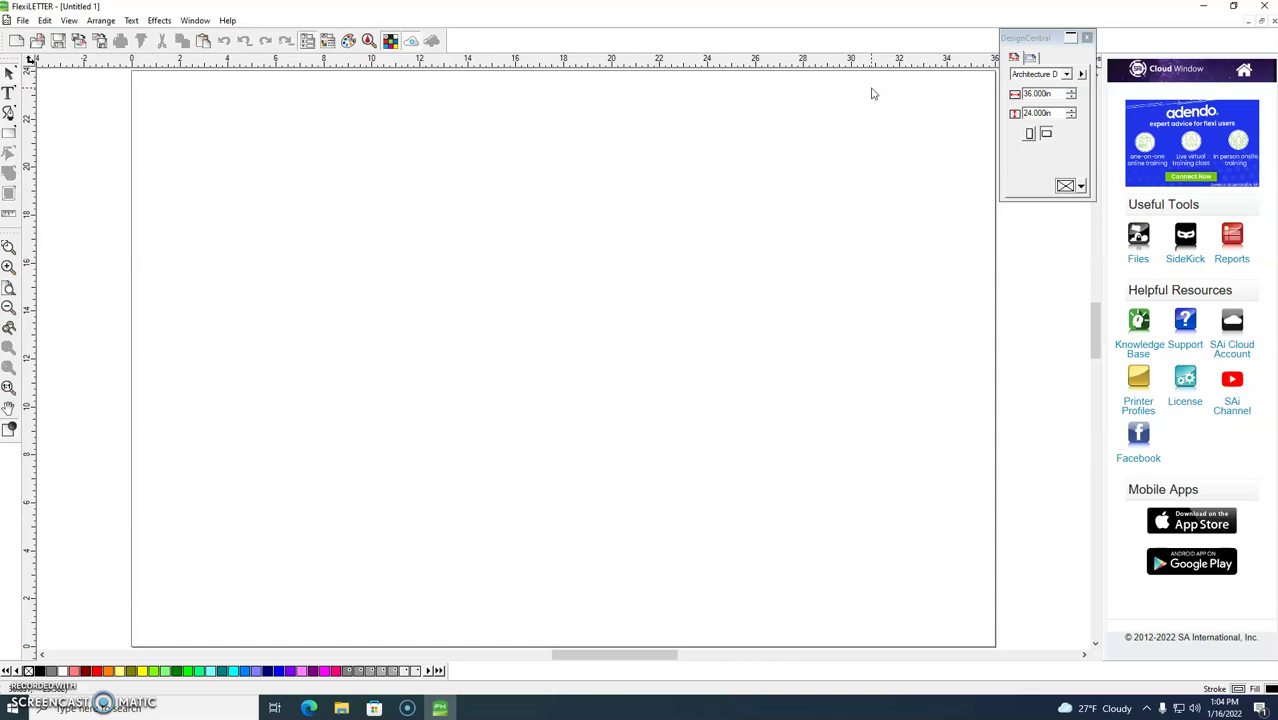
Close the DesignCentral palette and bring it back.
left_click(1031, 41)
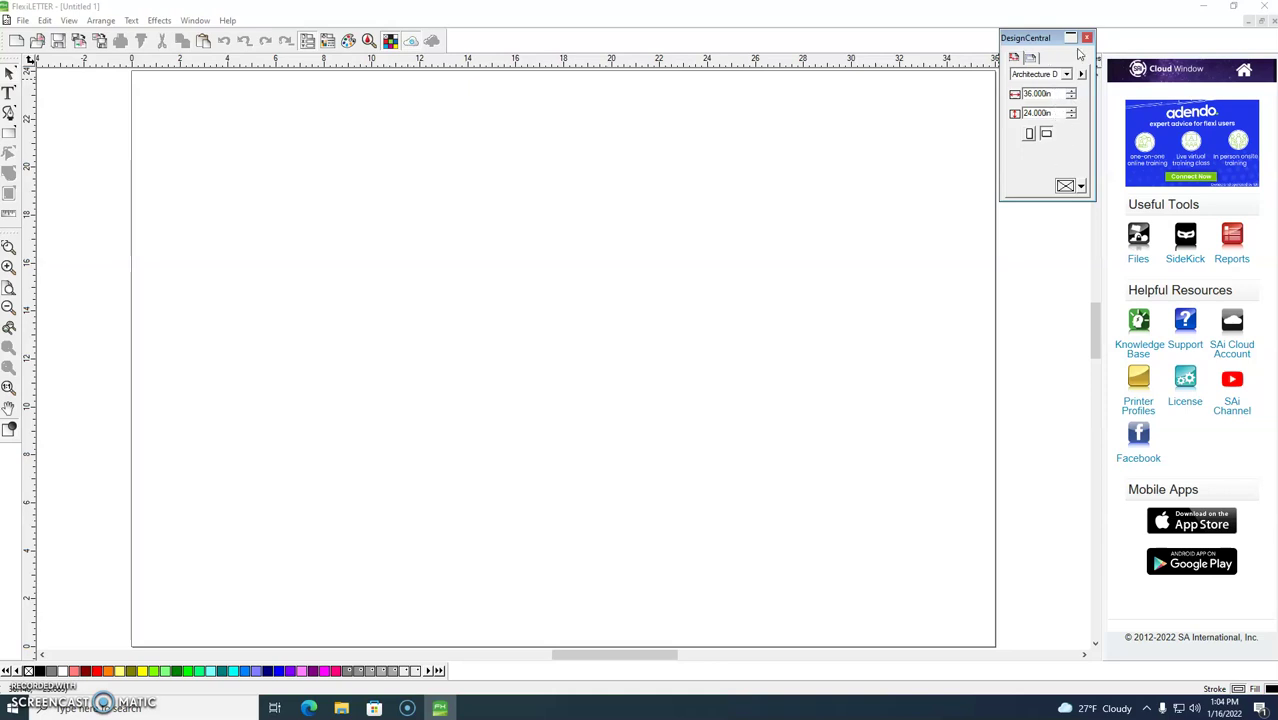
left_click(1087, 38)
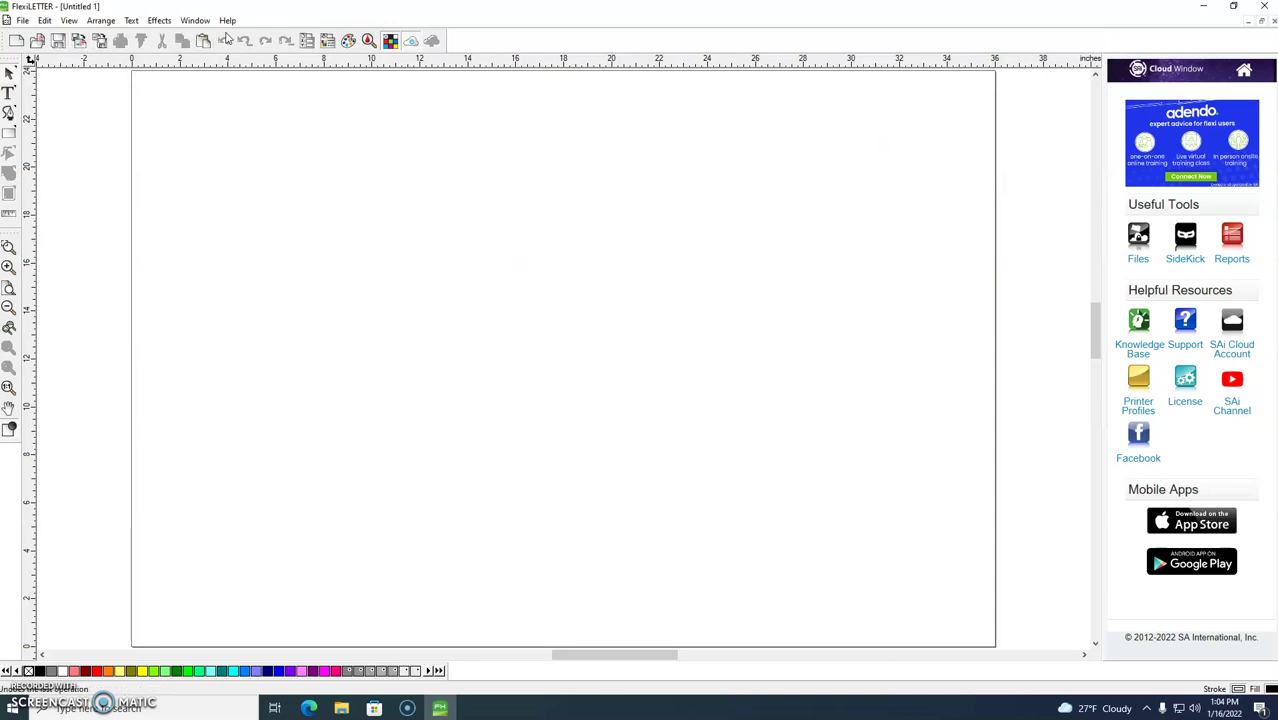
left_click(307, 41)
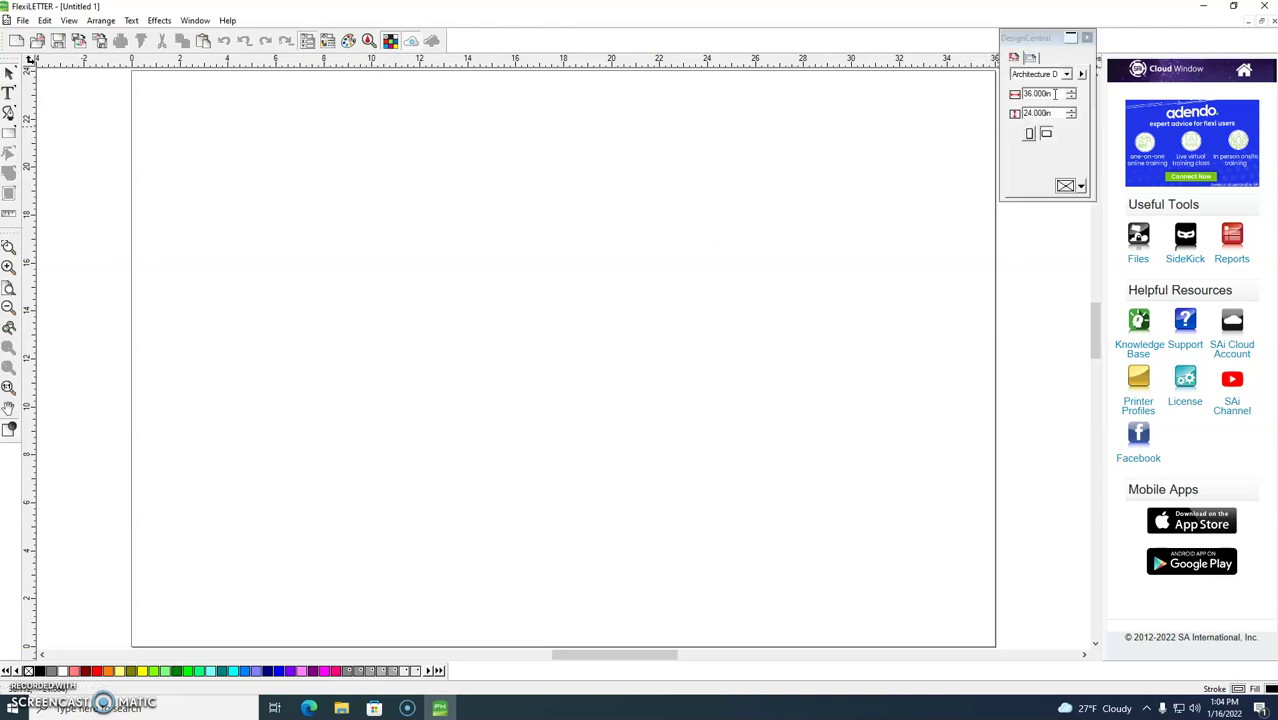
Set the page size to 12 in wide by 6 in high.
left_click_drag(1054, 93, 1012, 97)
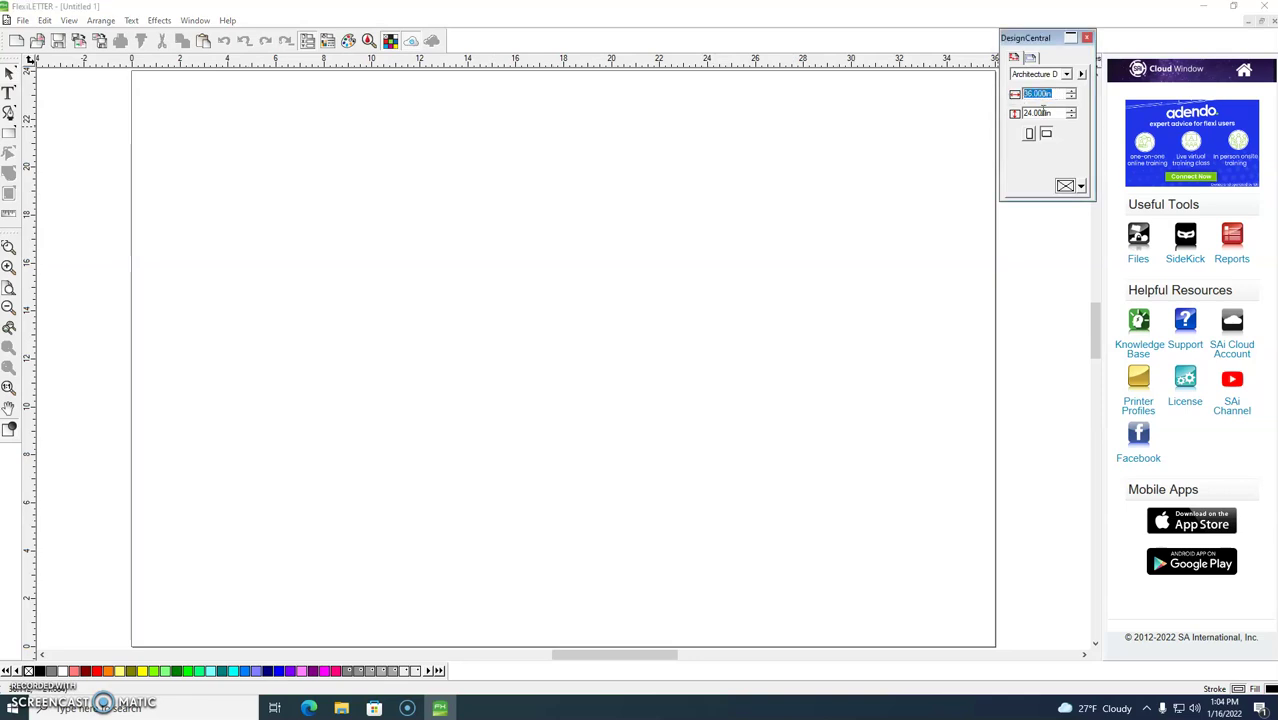
type("12")
left_click_drag(1057, 112, 1016, 116)
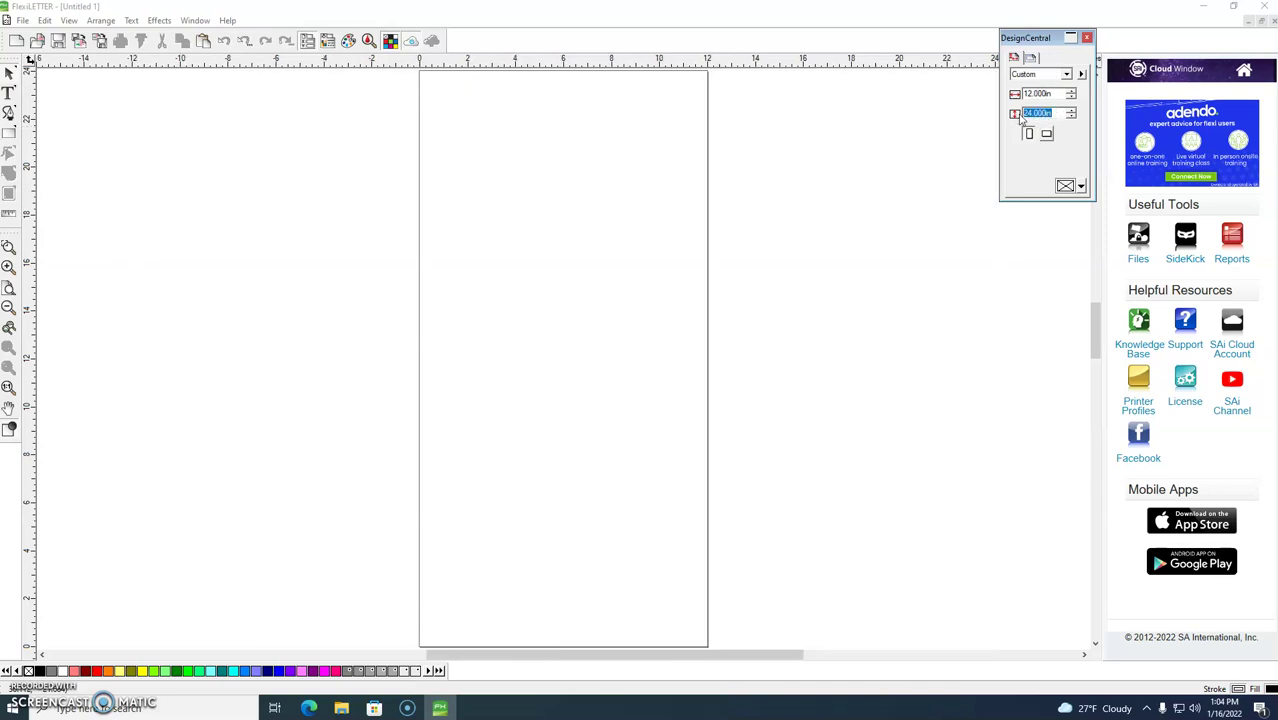
type("6")
key("Return")
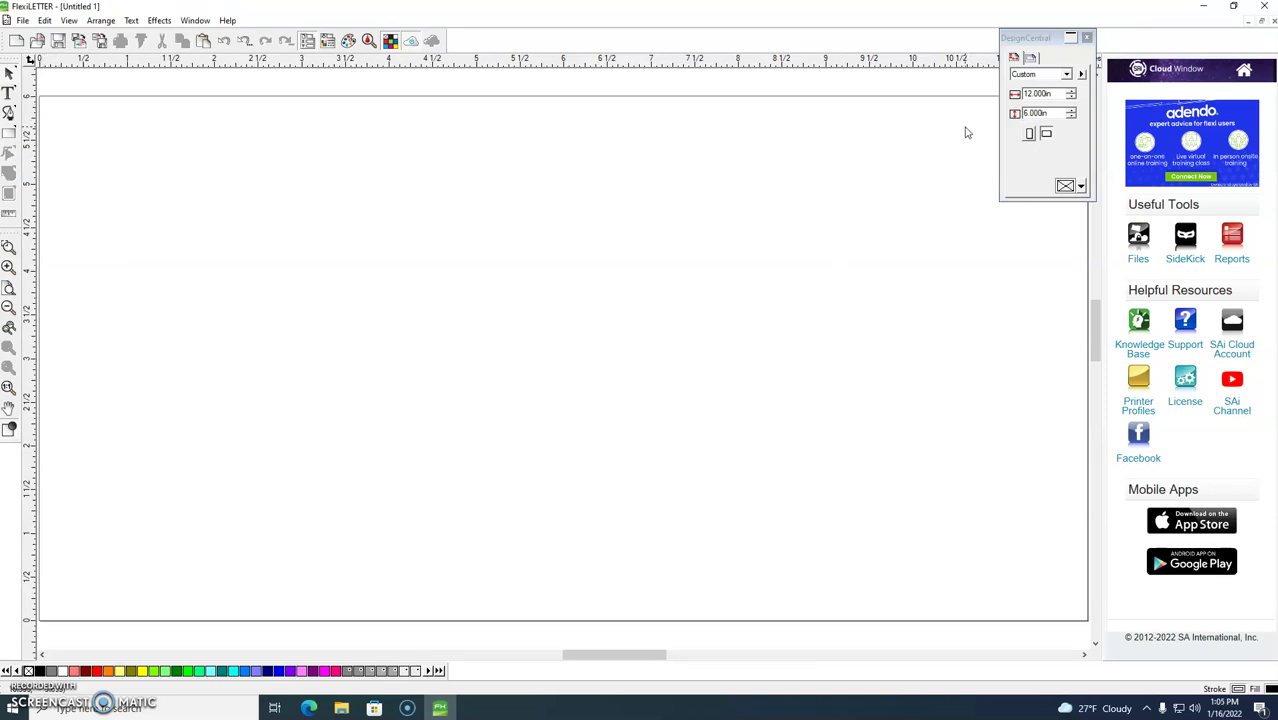
Set the page margins to 0.5 in top, 0.4 in bottom, 1.7 in left and 0.7 in right.
left_click(1031, 59)
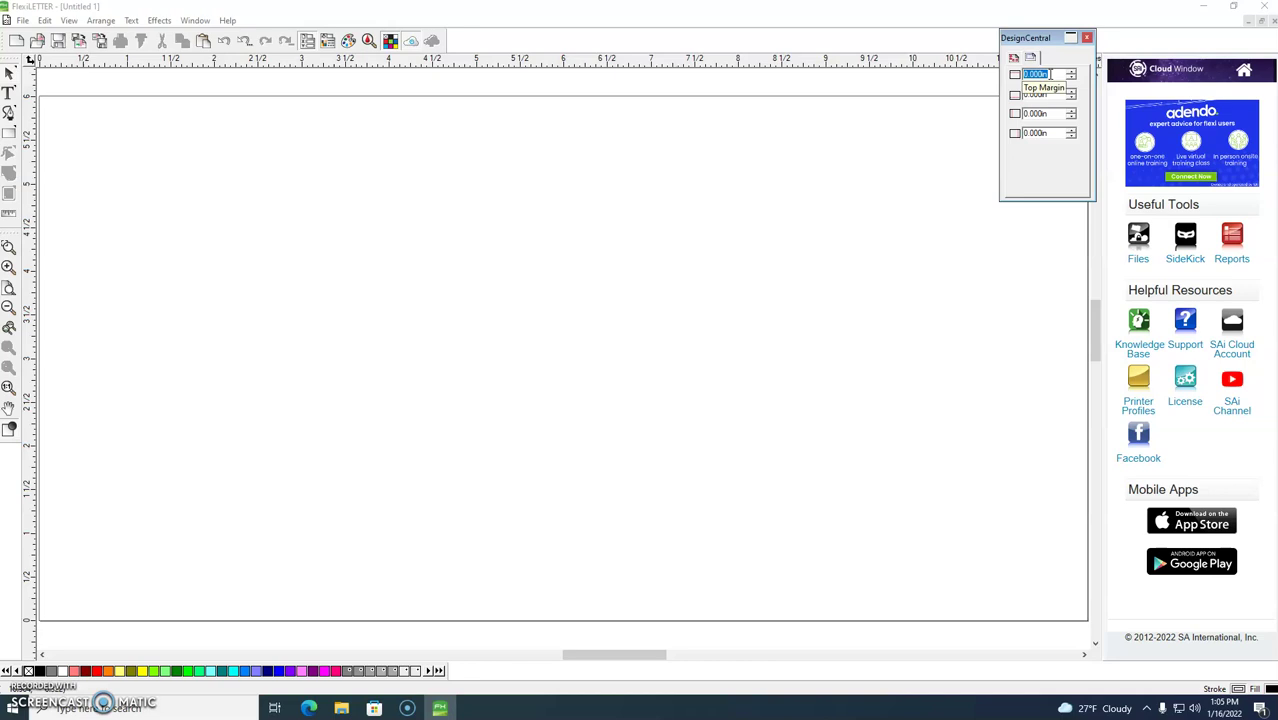
type("0")
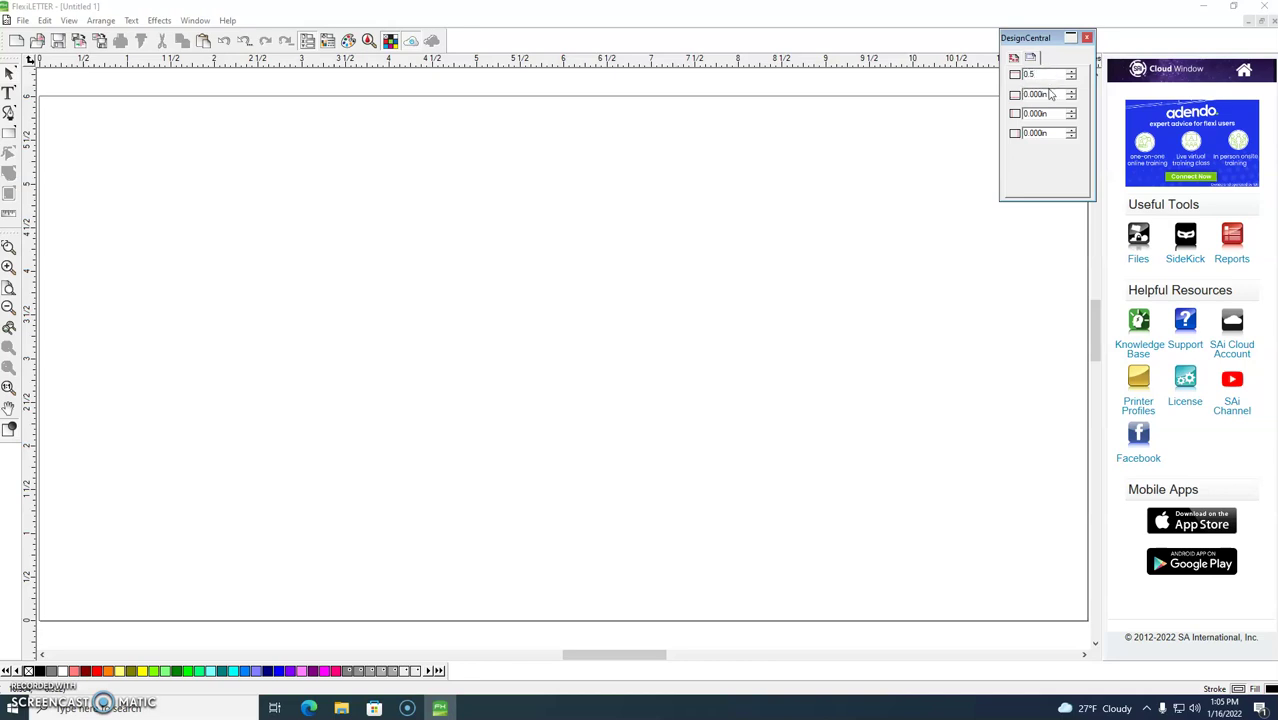
type(".5")
key("Return")
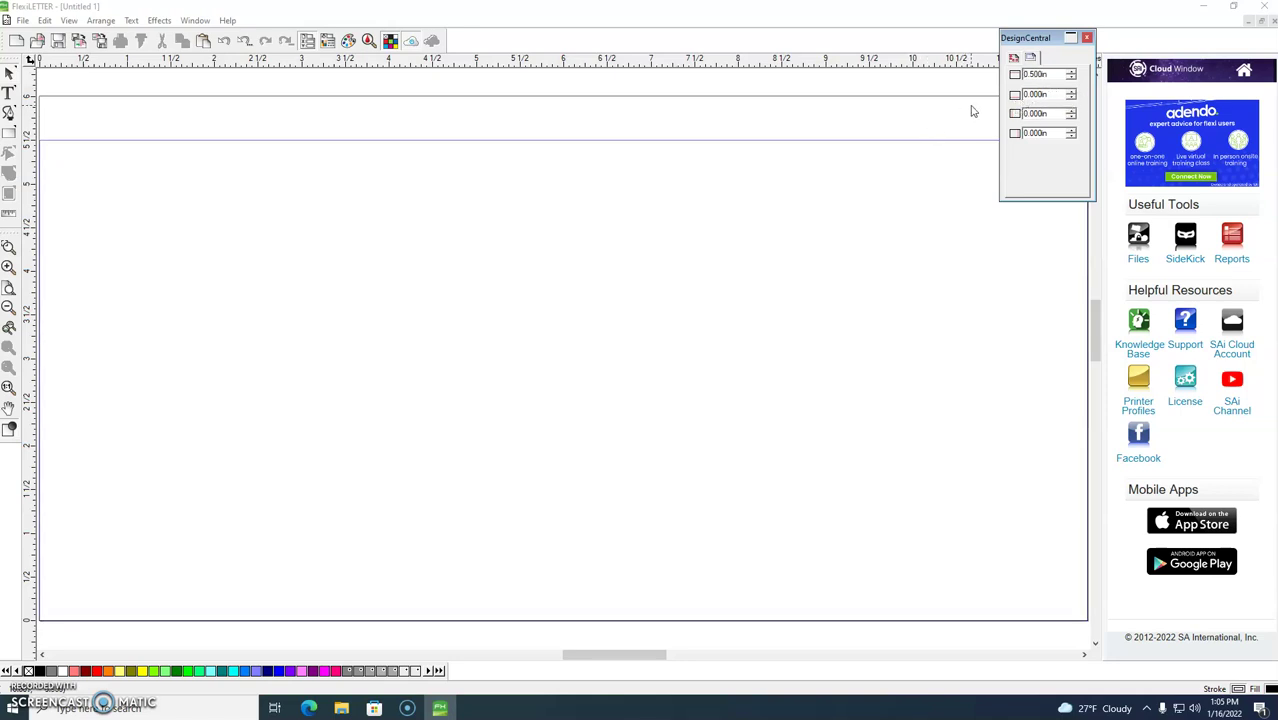
key("Tab")
type("0")
key("Tab")
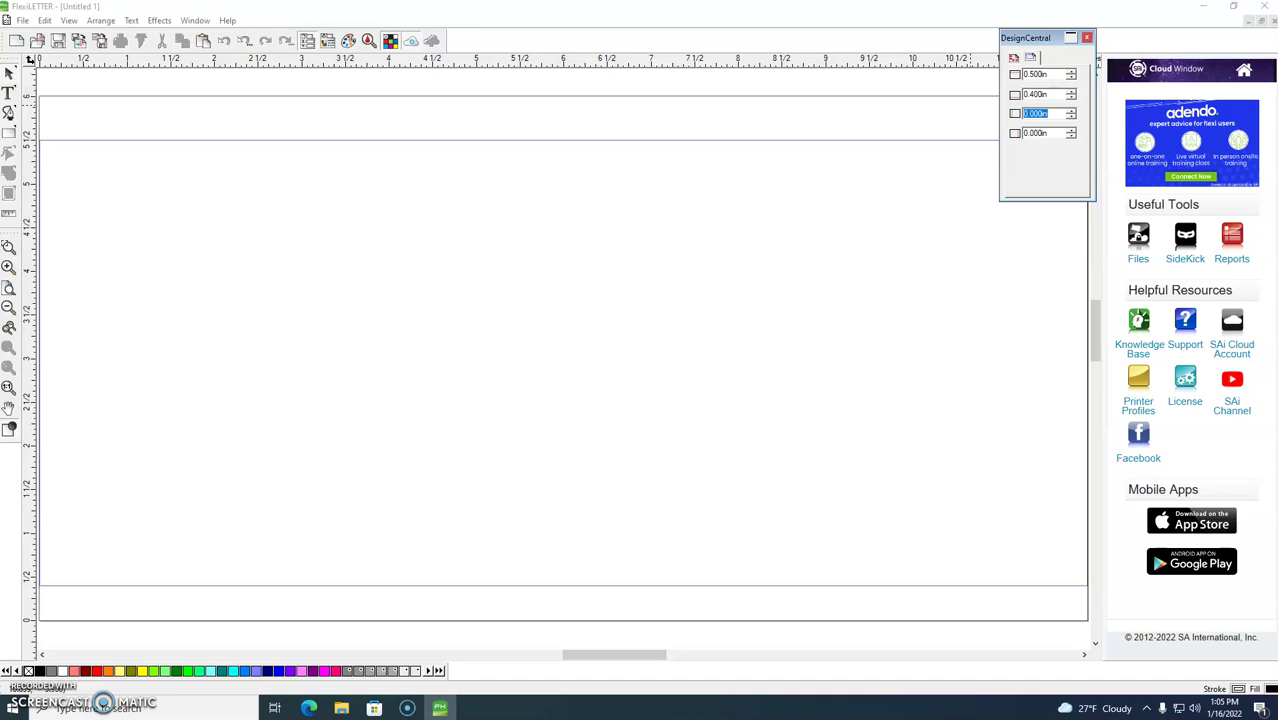
type("1.7")
key("Tab")
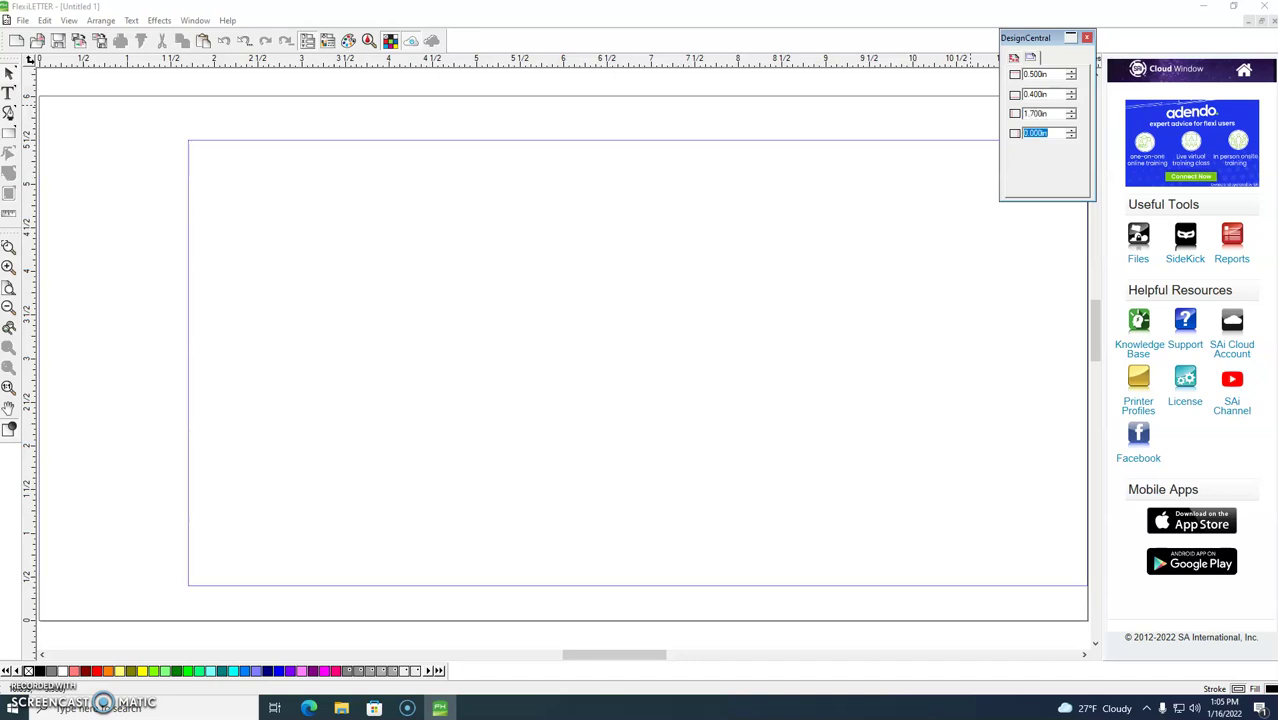
type("0.7")
left_click(970, 110)
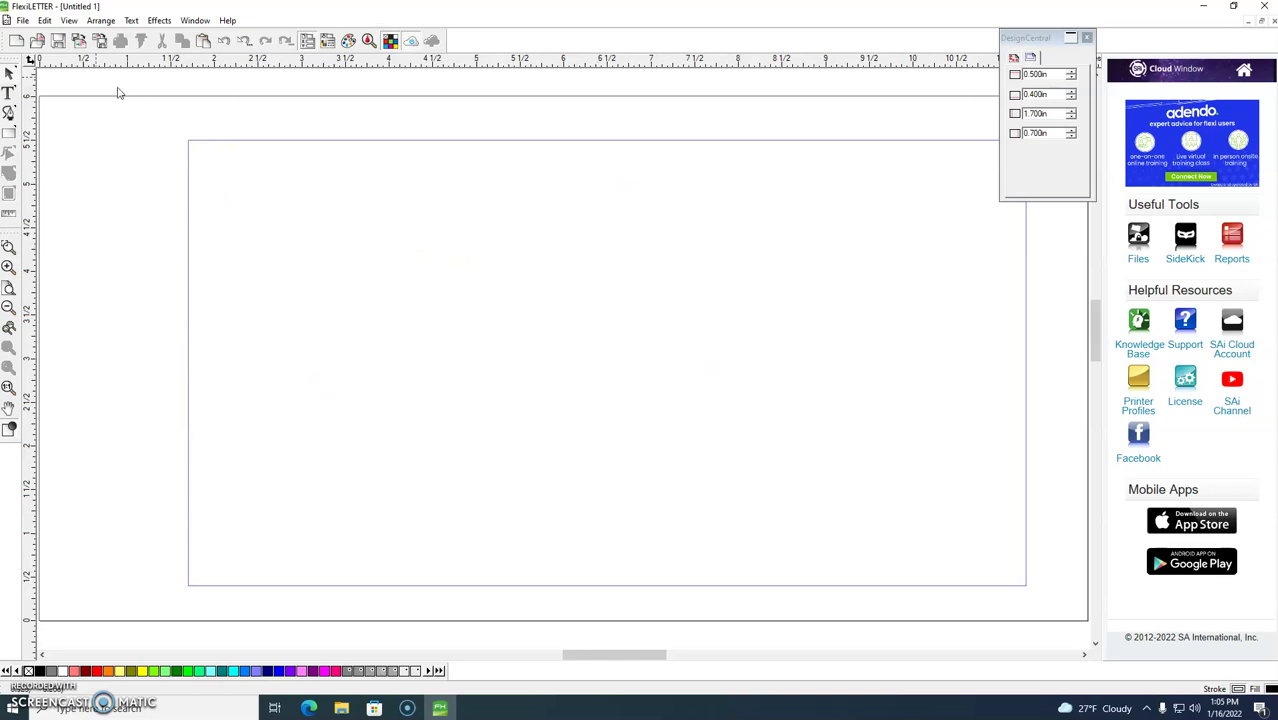
Import Batman Vinyl.ai, place it in the upper-left area inside the margins and scale it proportionally to about 2.4 in wide.
left_click(22, 22)
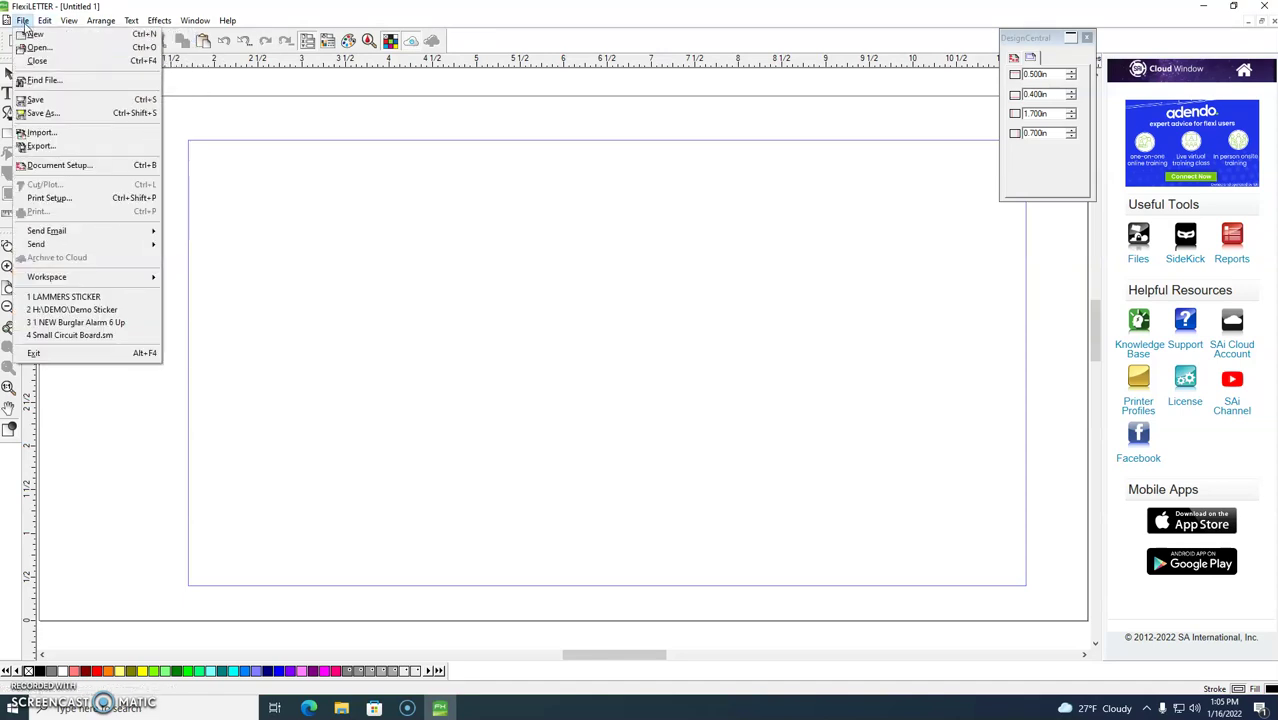
left_click(50, 134)
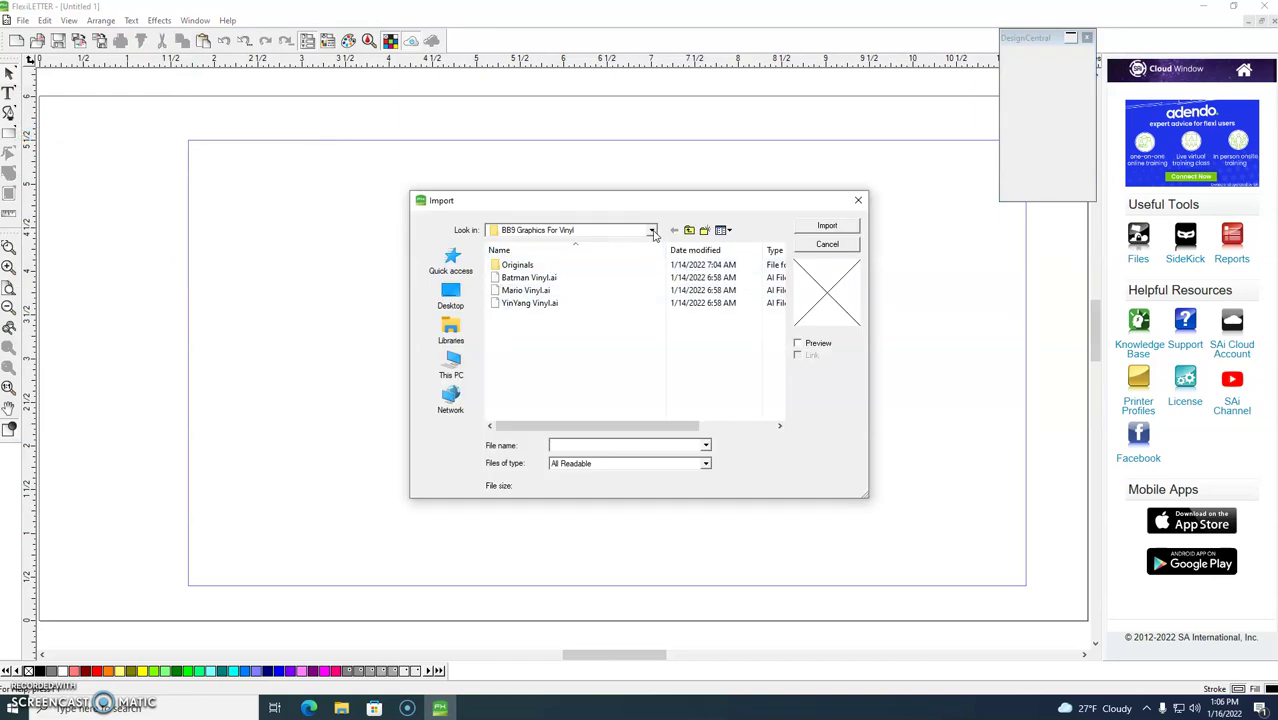
left_click(652, 231)
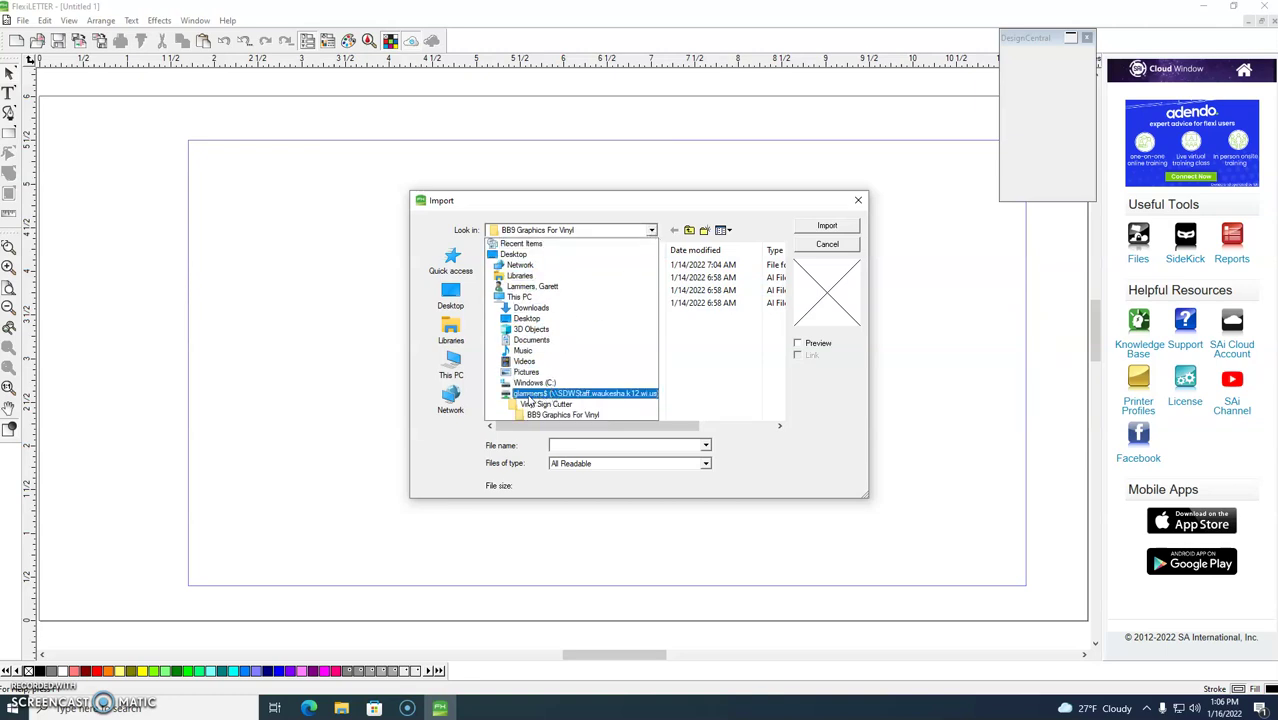
left_click(674, 398)
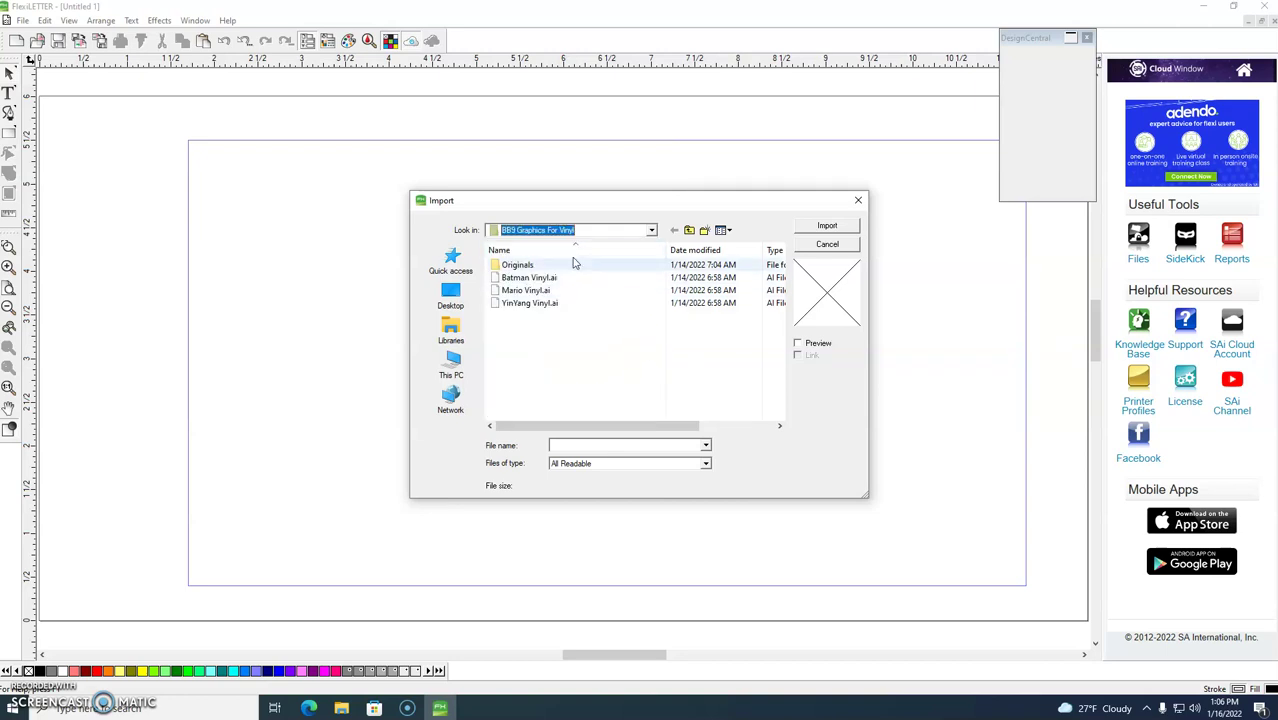
left_click(515, 284)
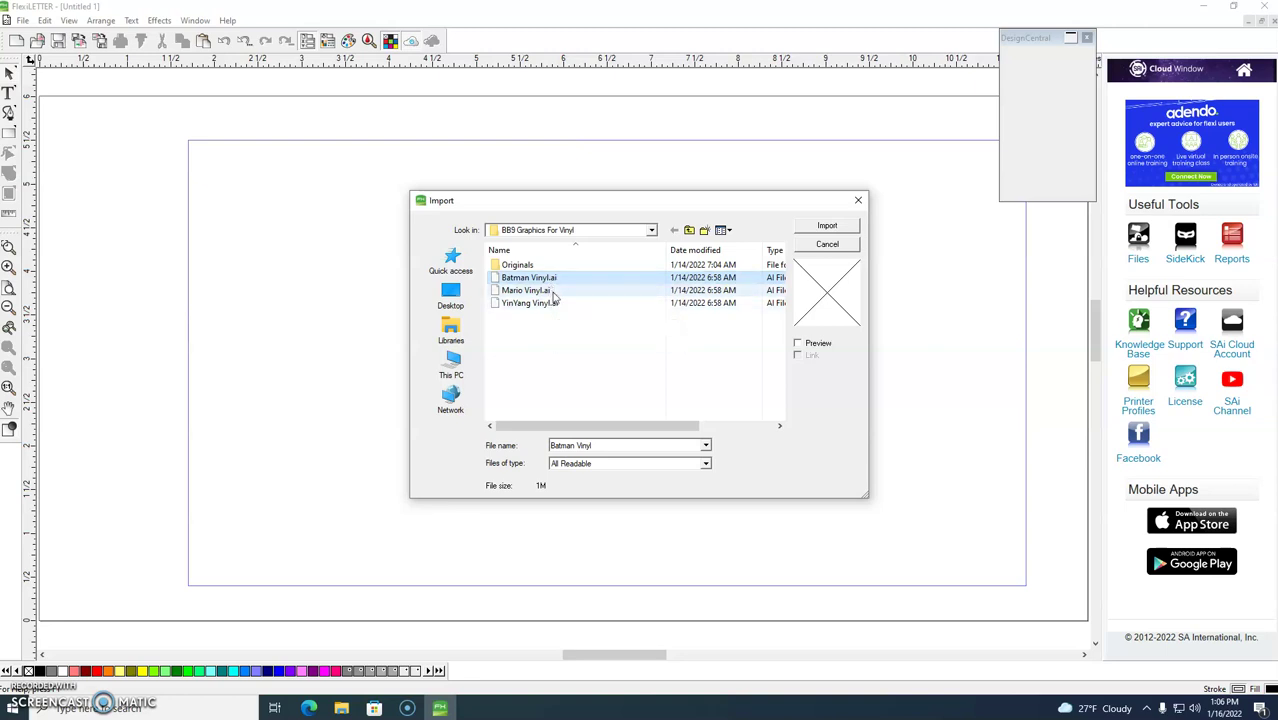
left_click(829, 227)
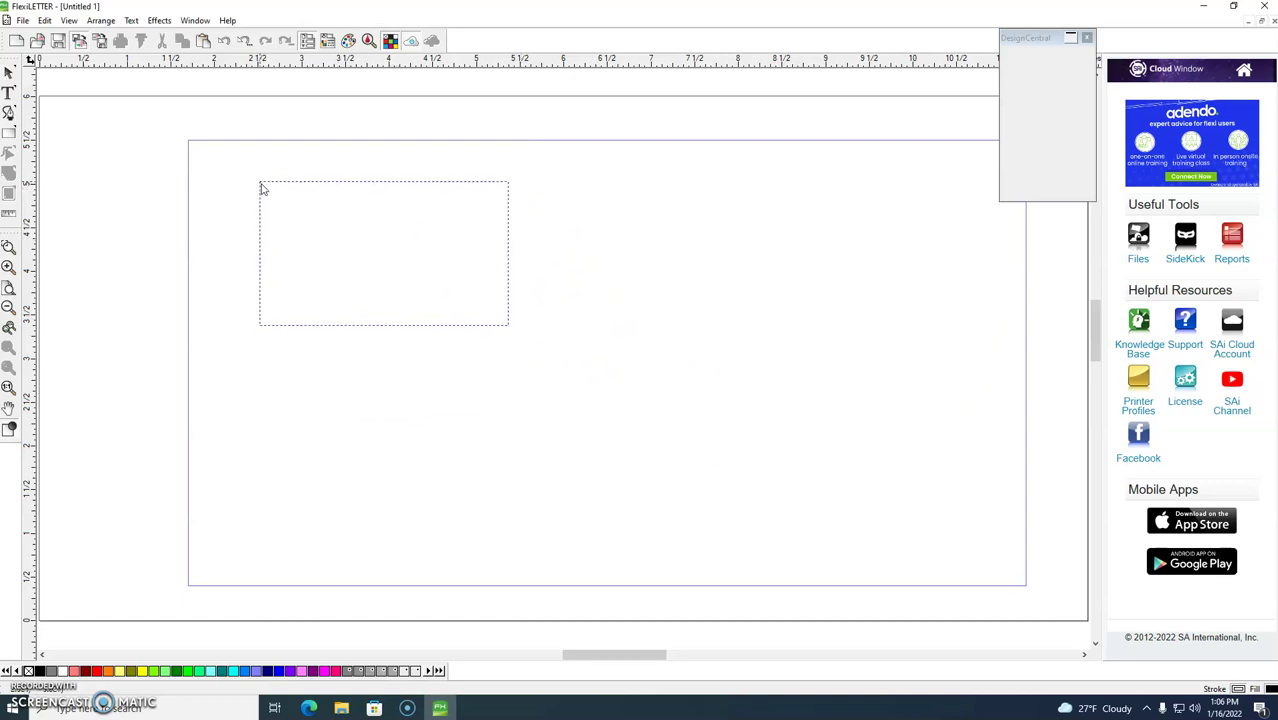
left_click(261, 186)
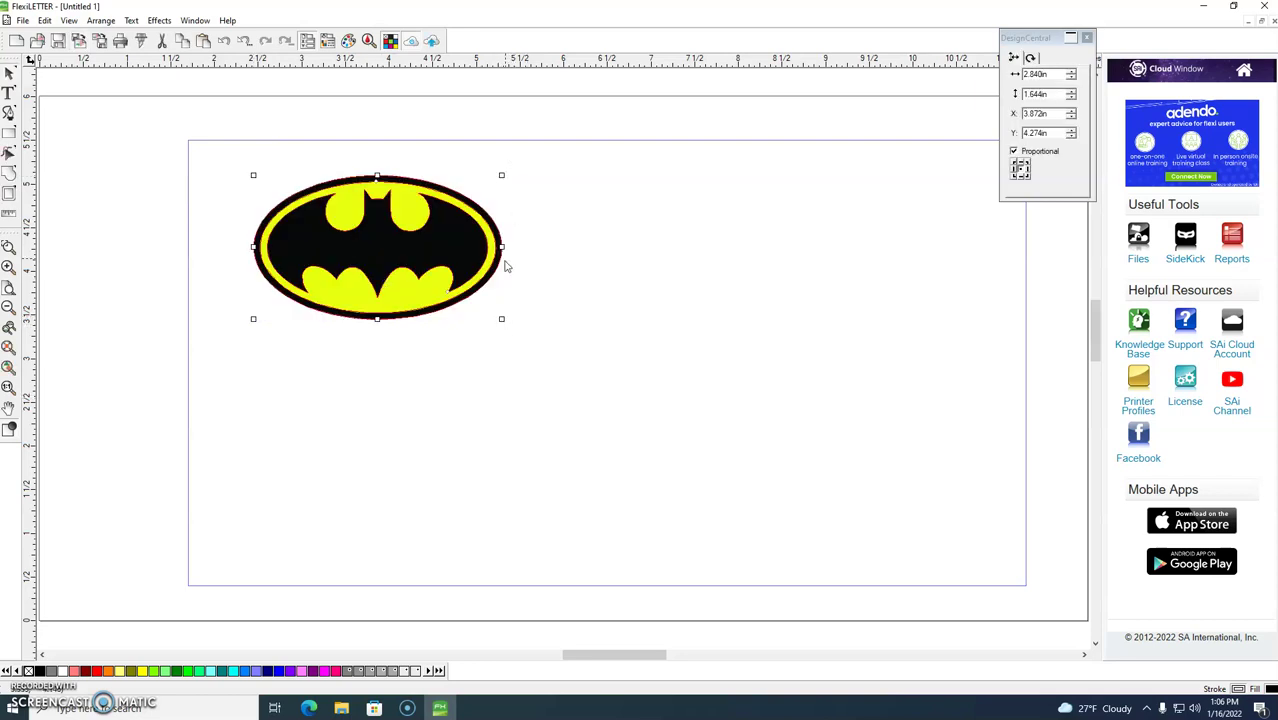
left_click_drag(499, 317, 462, 296)
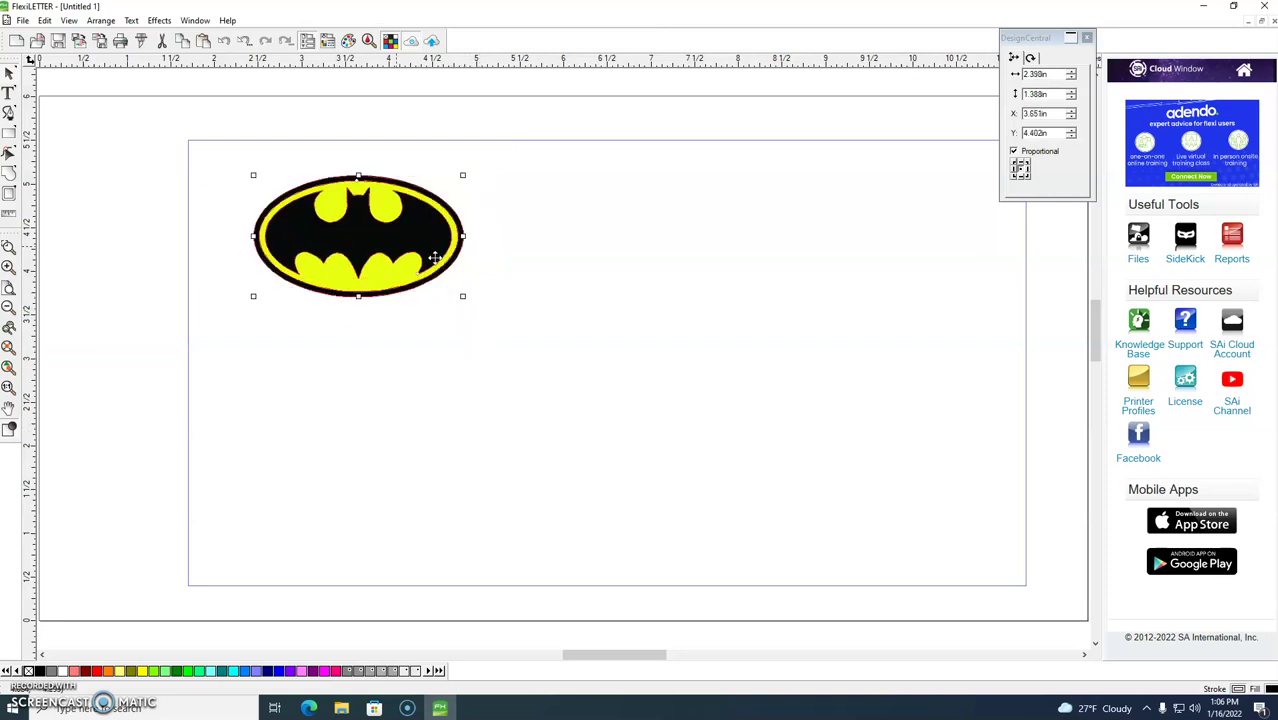
left_click(427, 414)
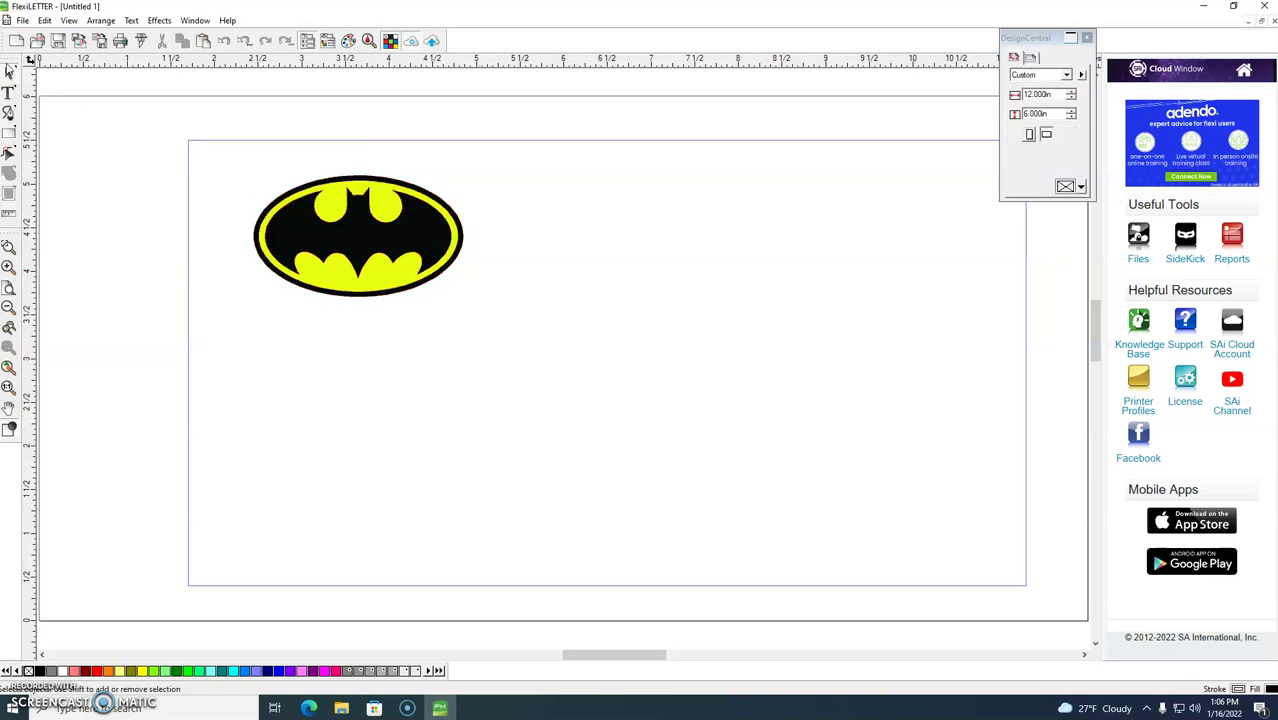
Add the text BATMAN in Arial Black at 1 in height, starting at the logo's lower left.
left_click(8, 93)
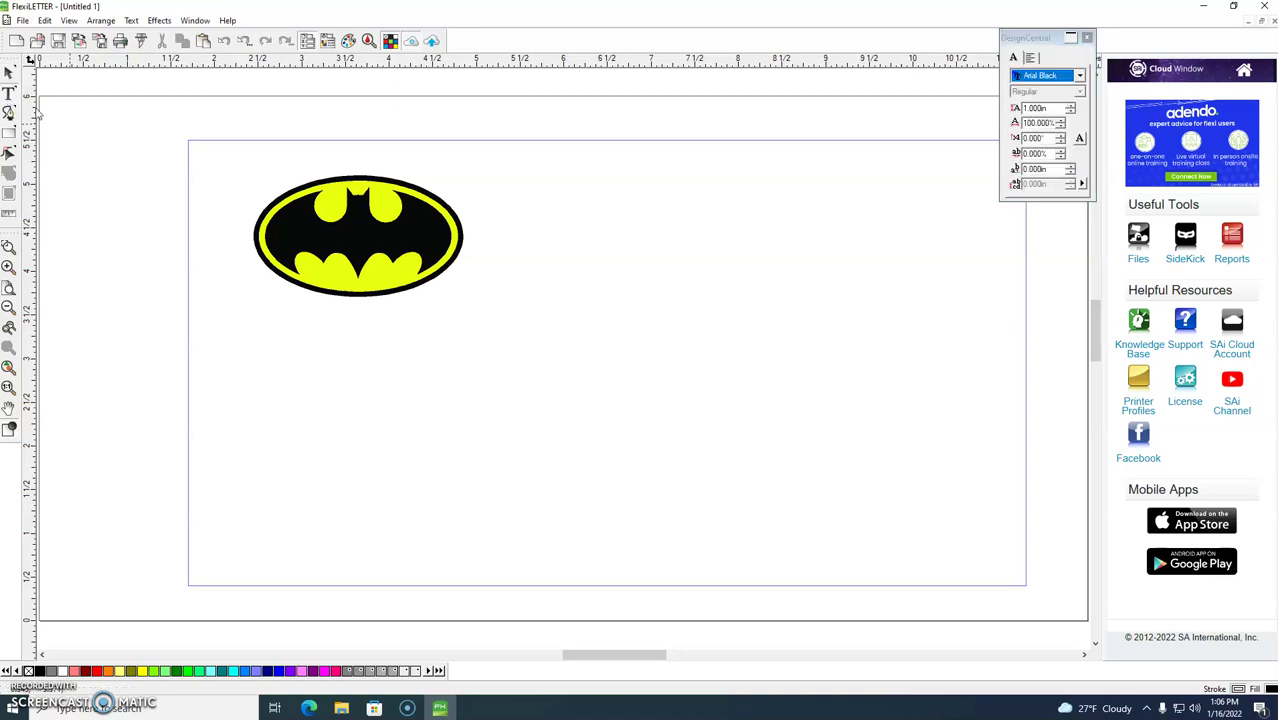
left_click(259, 331)
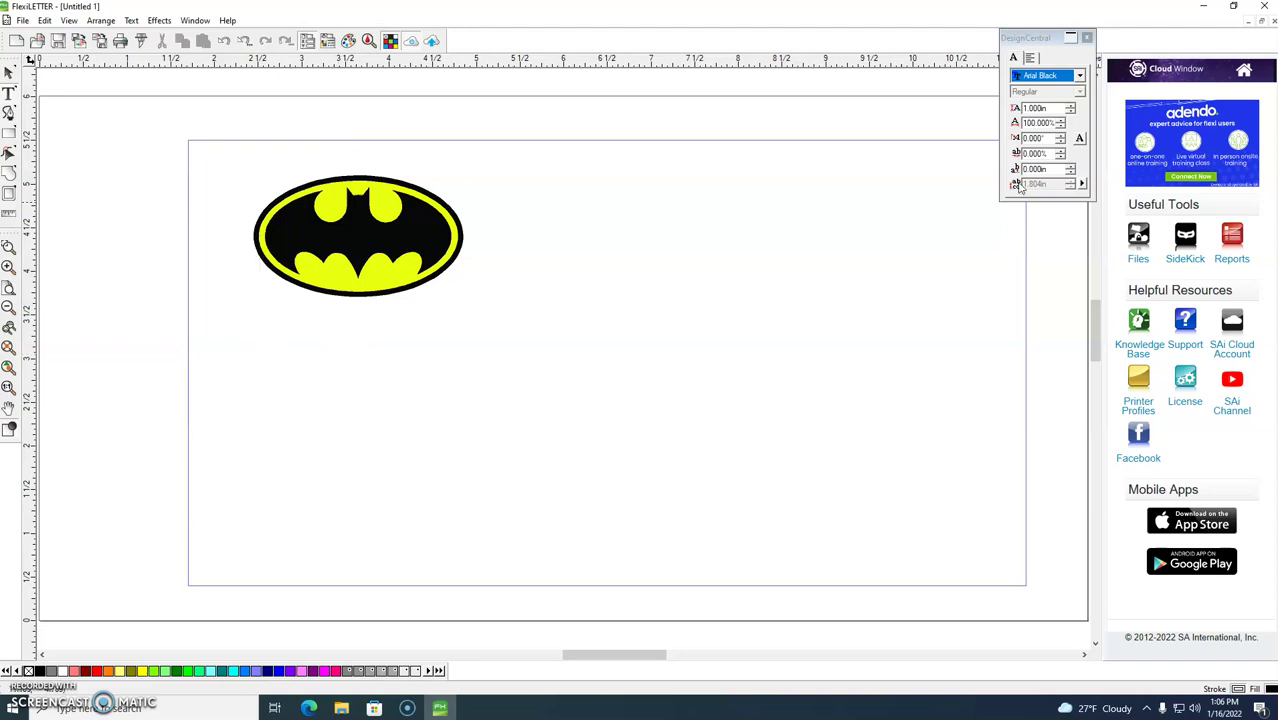
left_click(1079, 76)
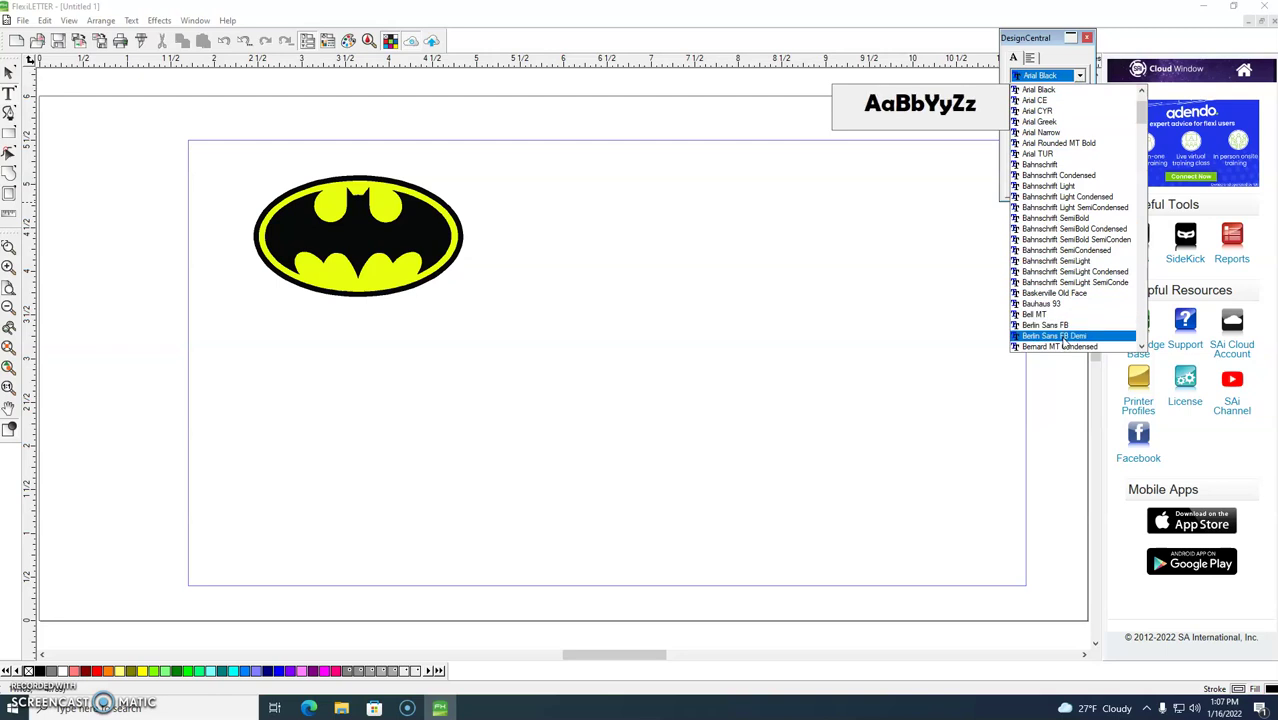
left_click(1050, 92)
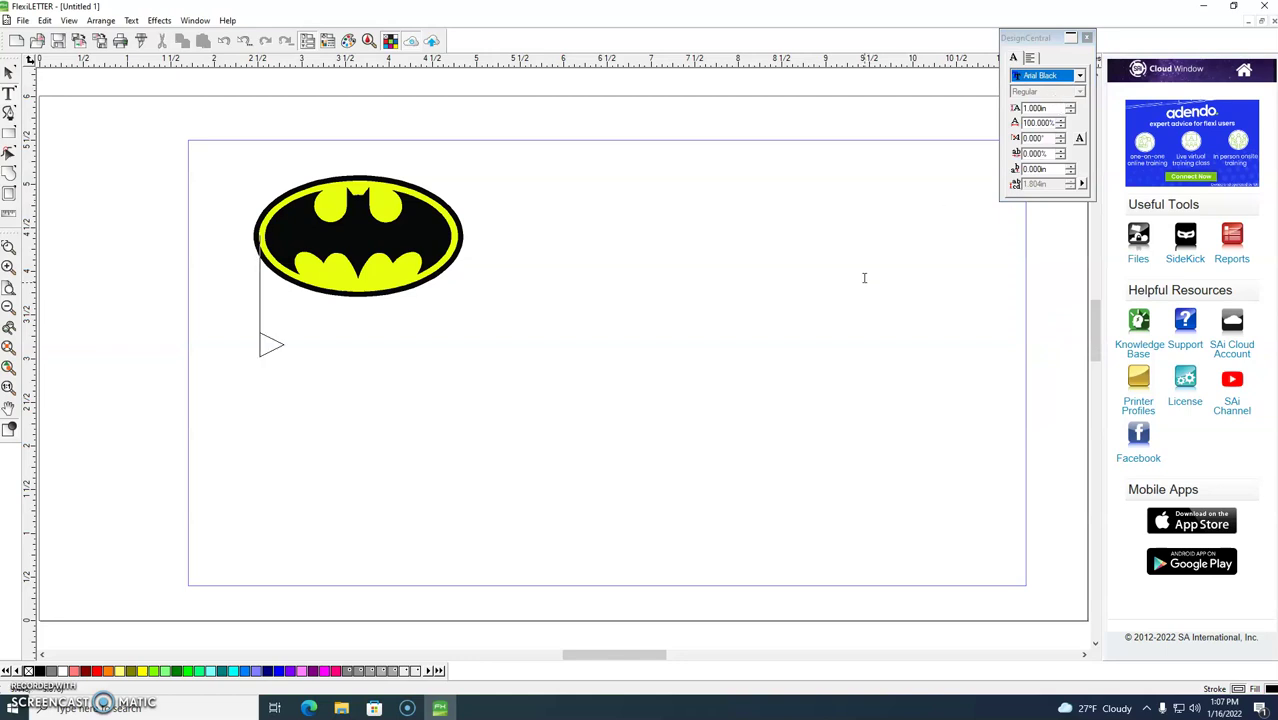
type("BA")
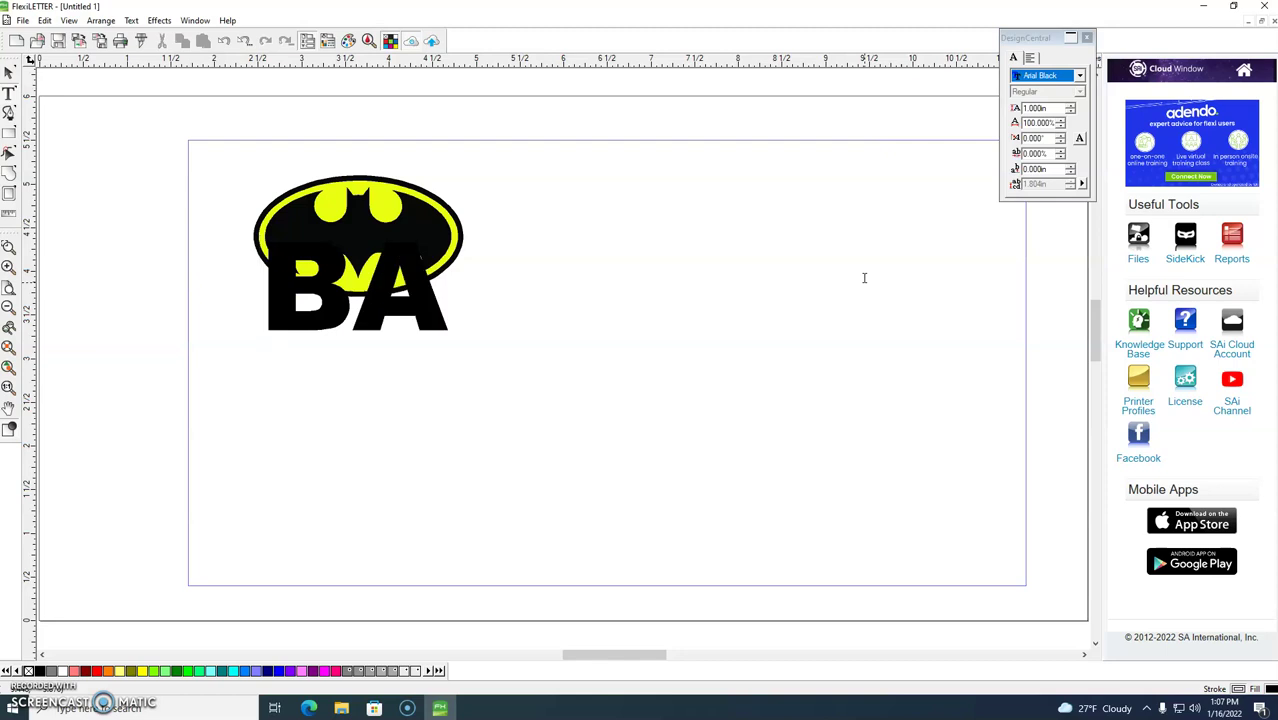
type("TMAN")
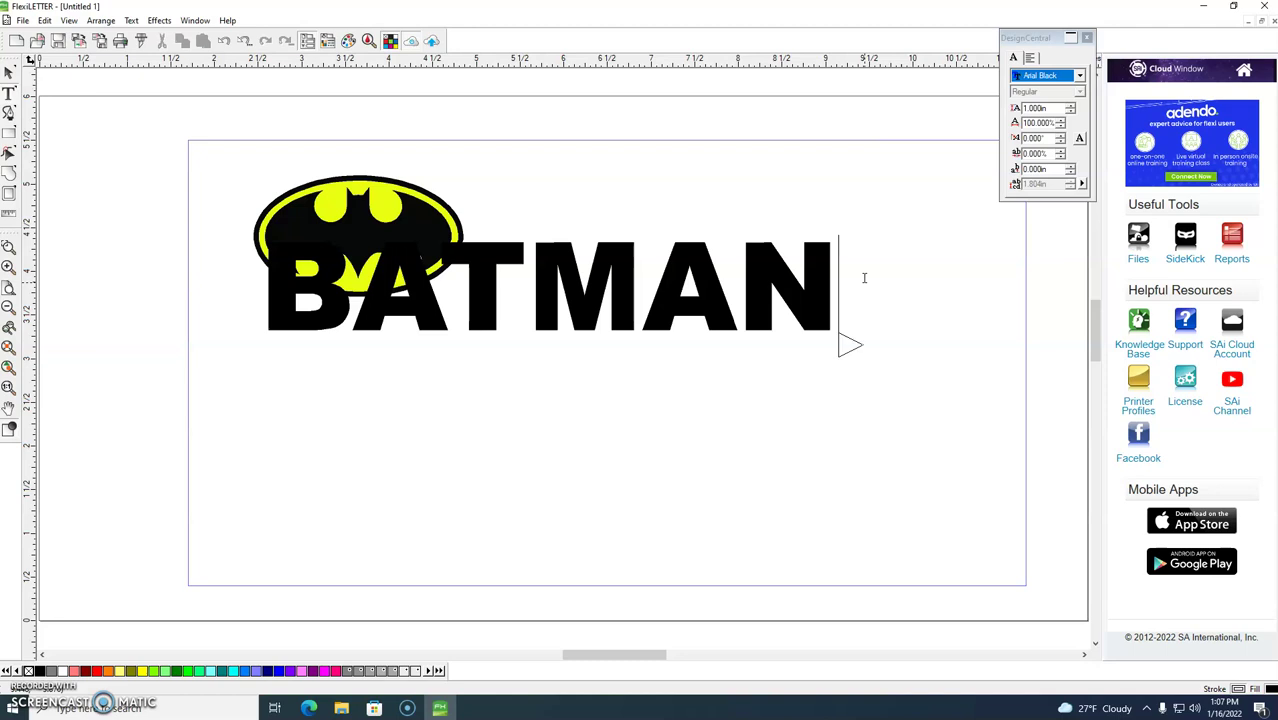
Scale the BATMAN text proportionally to about 2.07 in wide and centre it just beneath the bat logo.
left_click(8, 74)
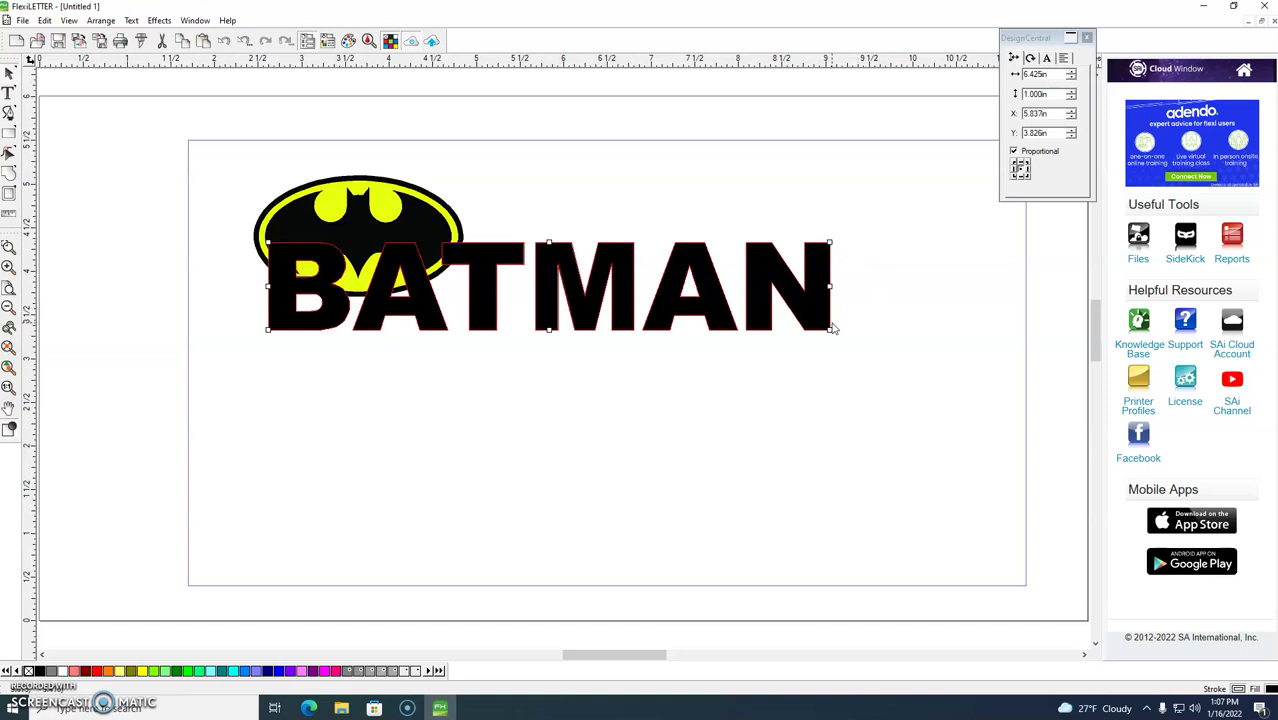
left_click_drag(832, 328, 449, 315)
left_click_drag(452, 316, 454, 318)
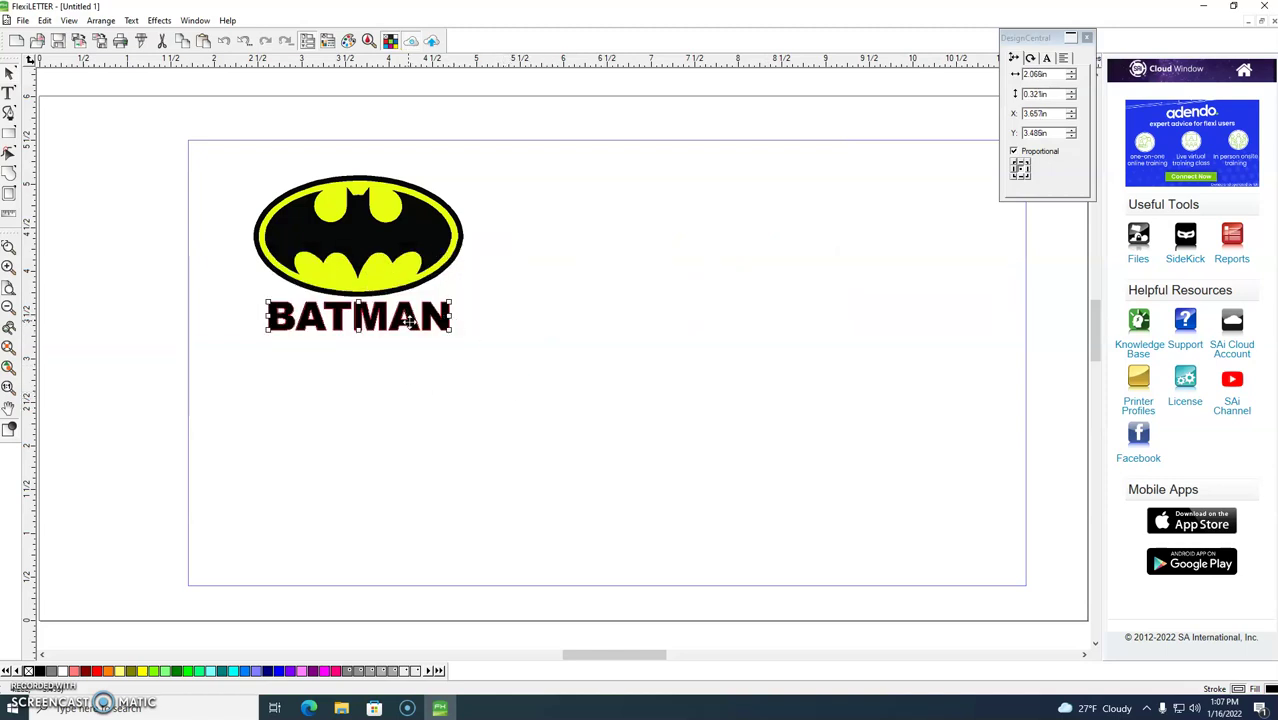
mouse_move(410, 320)
left_mouse_down()
mouse_move(362, 322)
mouse_move(406, 318)
left_mouse_up()
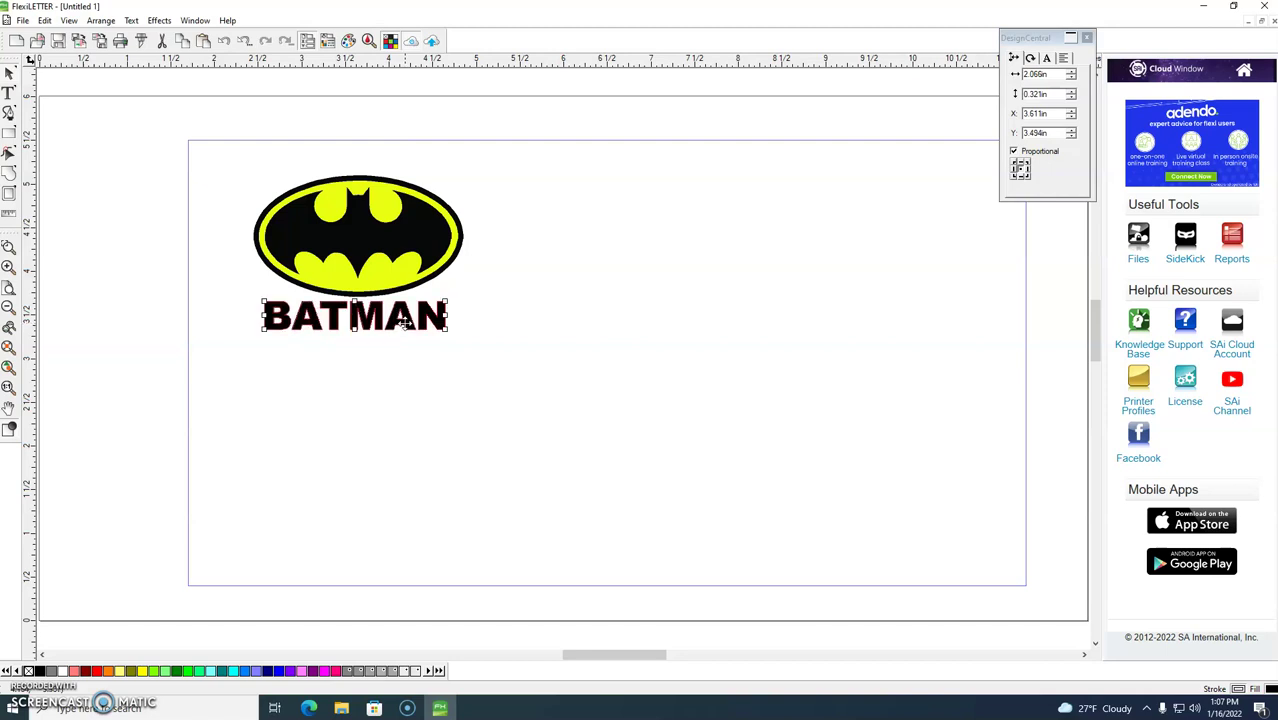
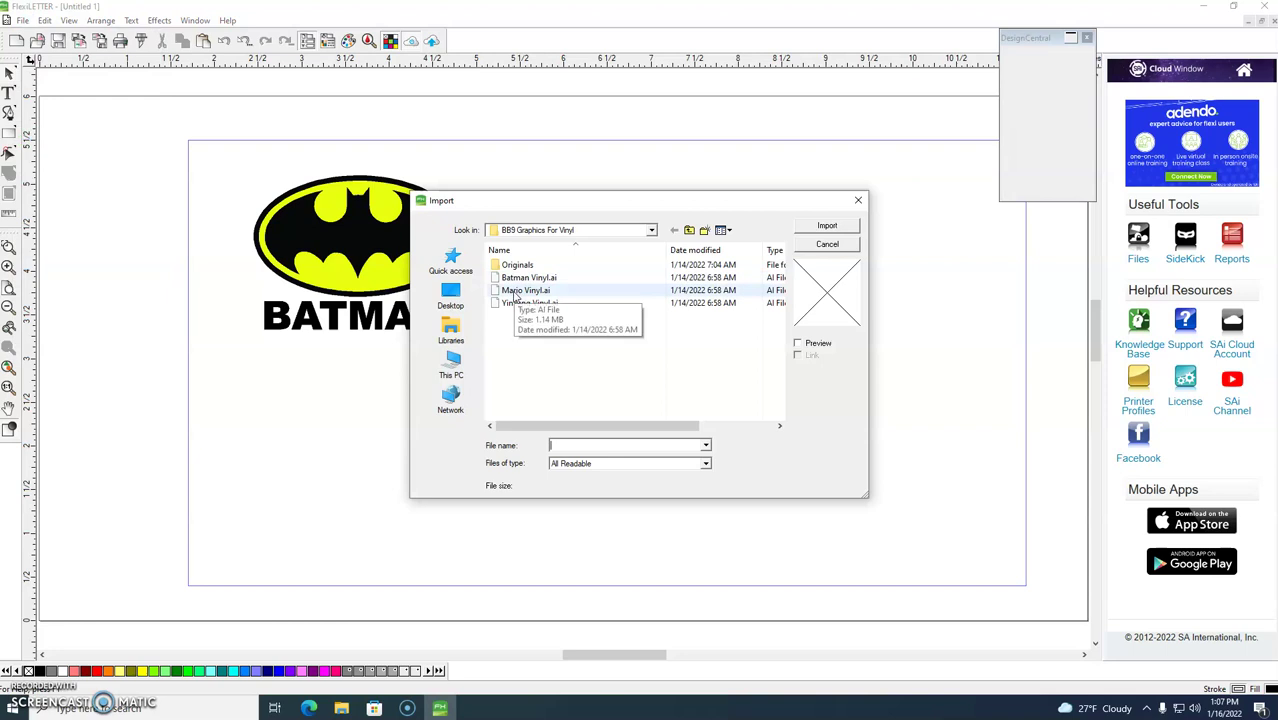
Import Mario Vinyl.ai, place it in the upper-right area inside the margins and scale it proportionally to about 2.1 in wide.
left_click(838, 228)
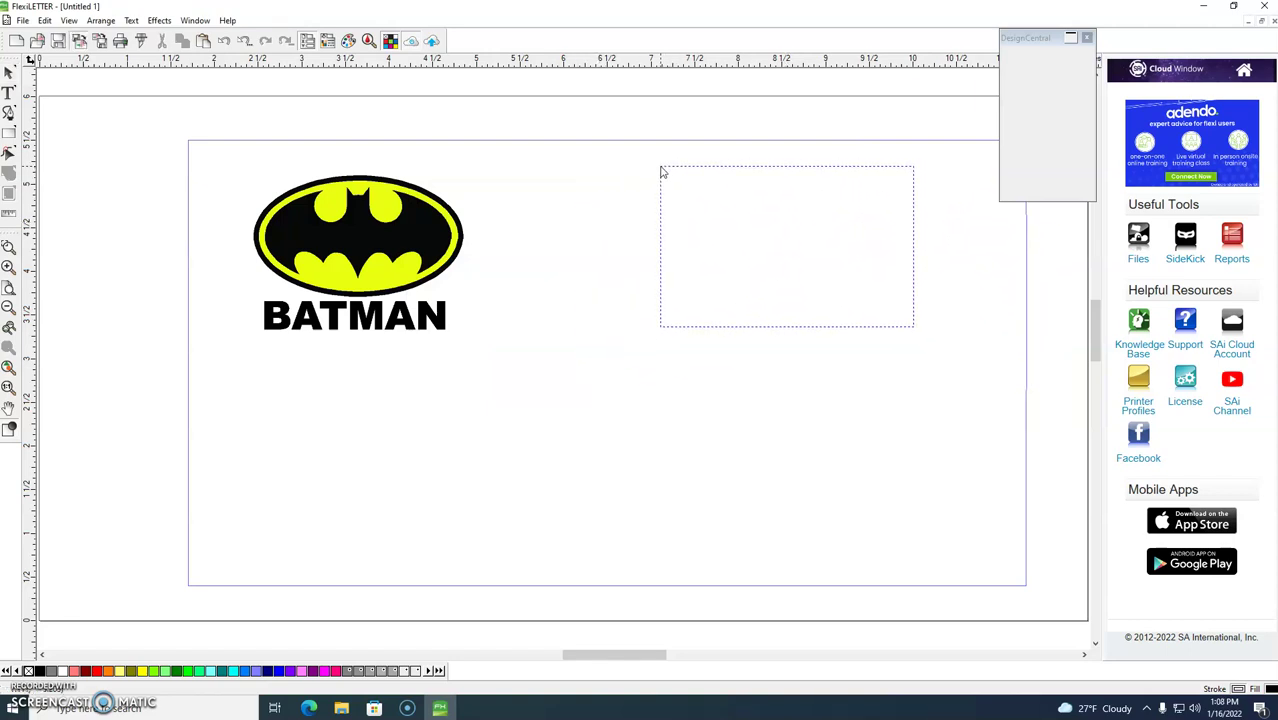
left_click(661, 209)
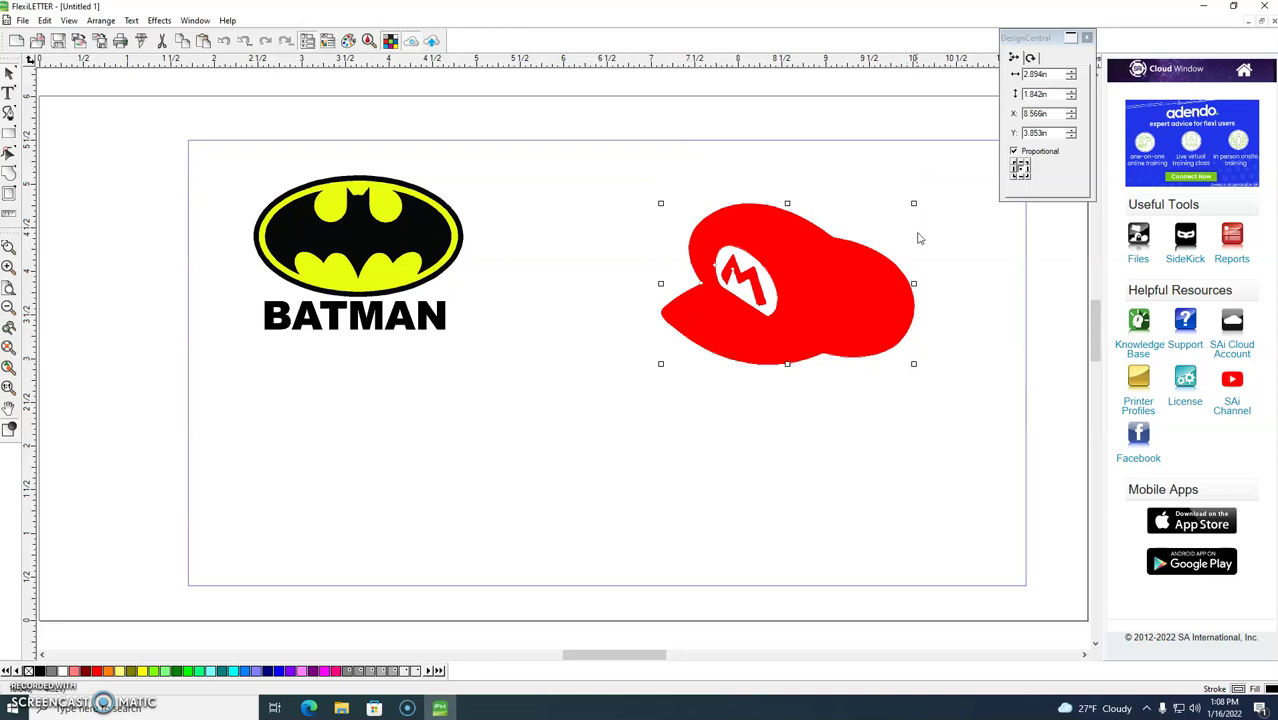
left_click_drag(914, 366, 814, 306)
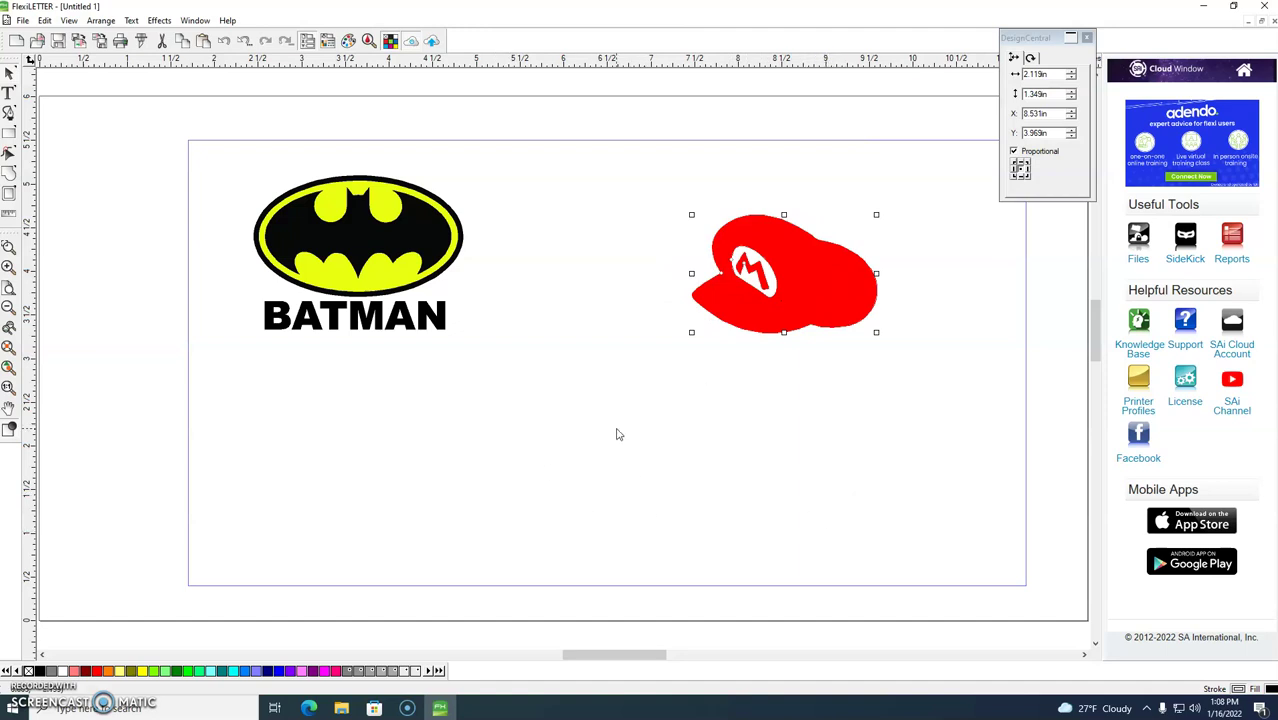
Add the text MARIO in Arial Black at 1 in height, starting above the left side of the red cap.
left_click(8, 93)
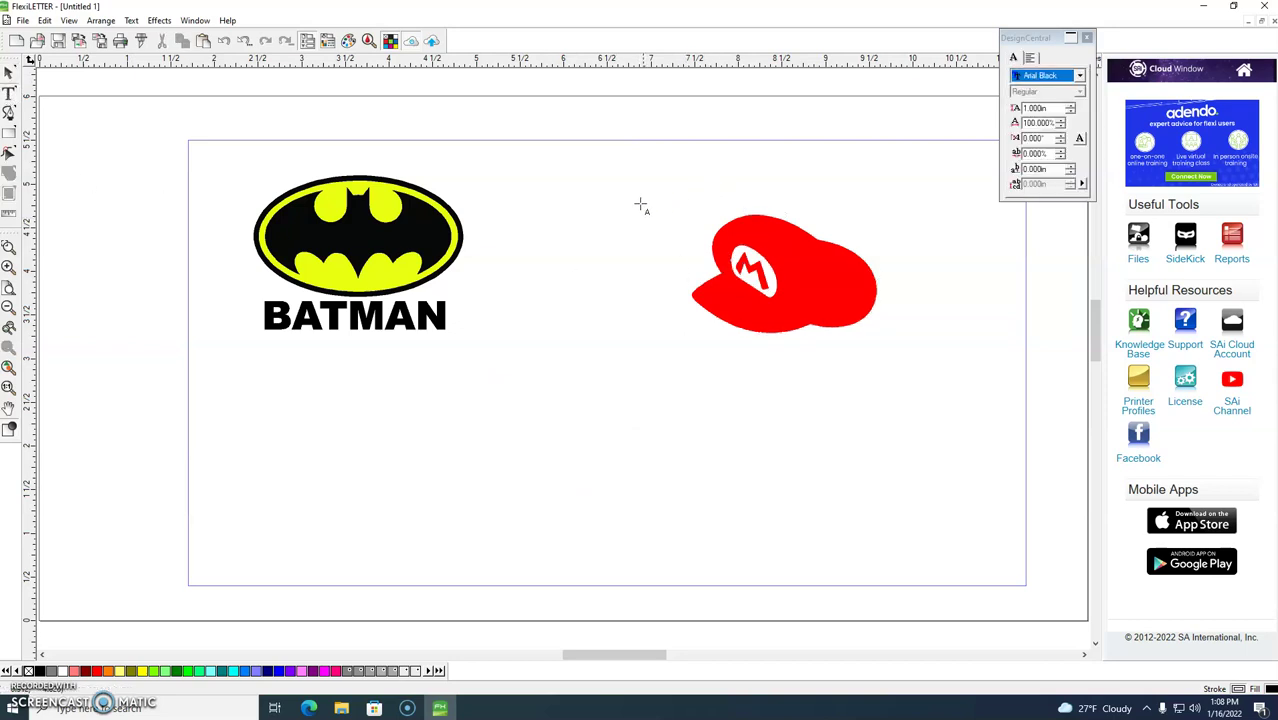
left_click(660, 221)
type("MARIO")
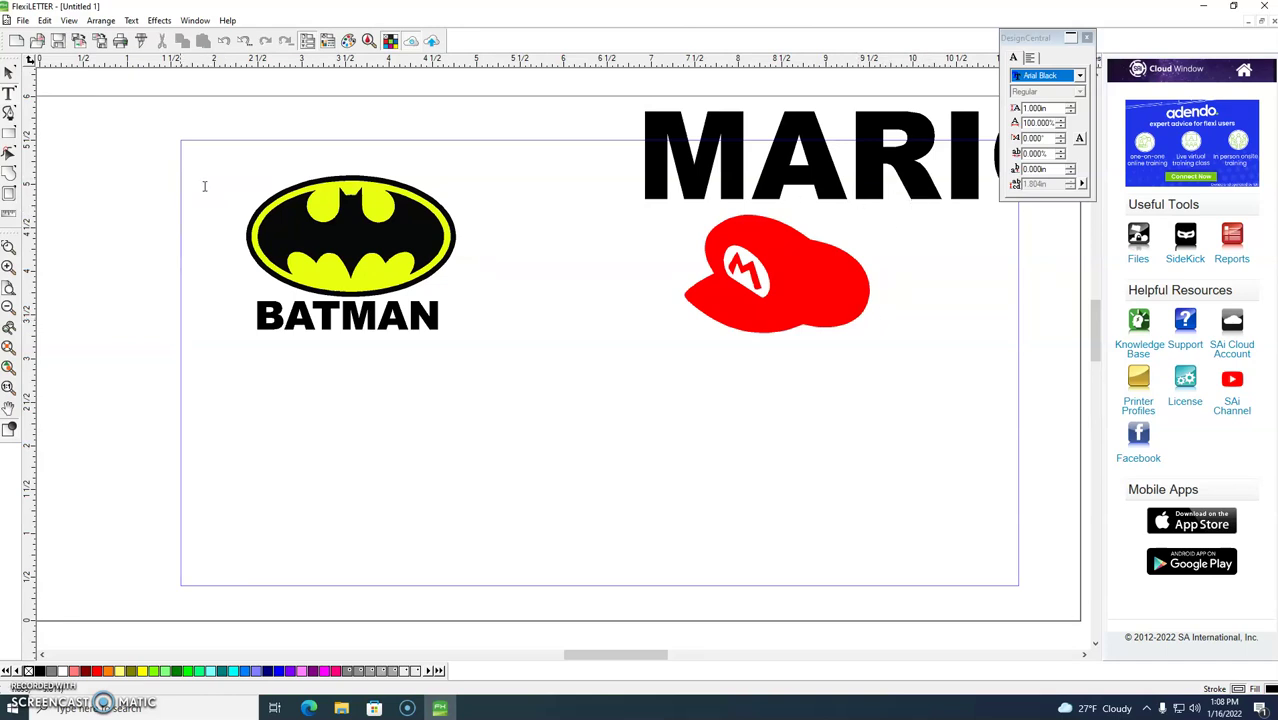
Scale the MARIO text proportionally to about 1.96 in wide and centre it just above the red cap.
left_click(8, 74)
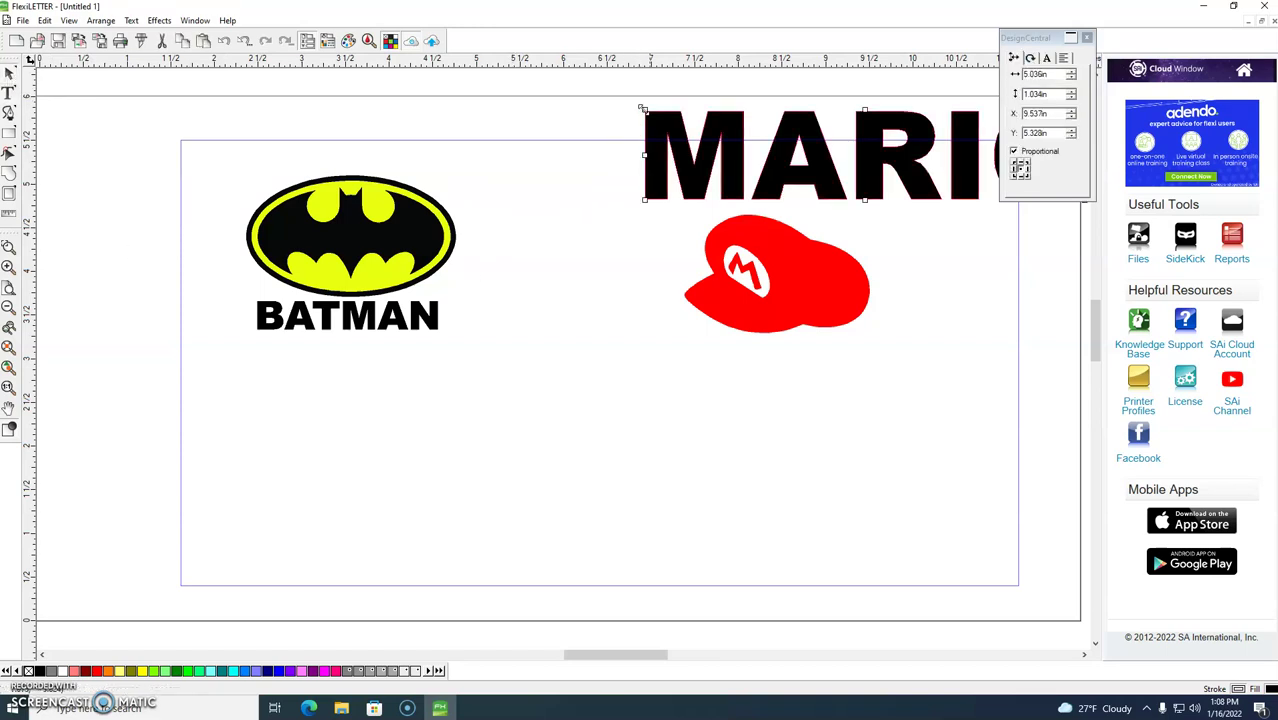
left_click_drag(669, 129, 472, 373)
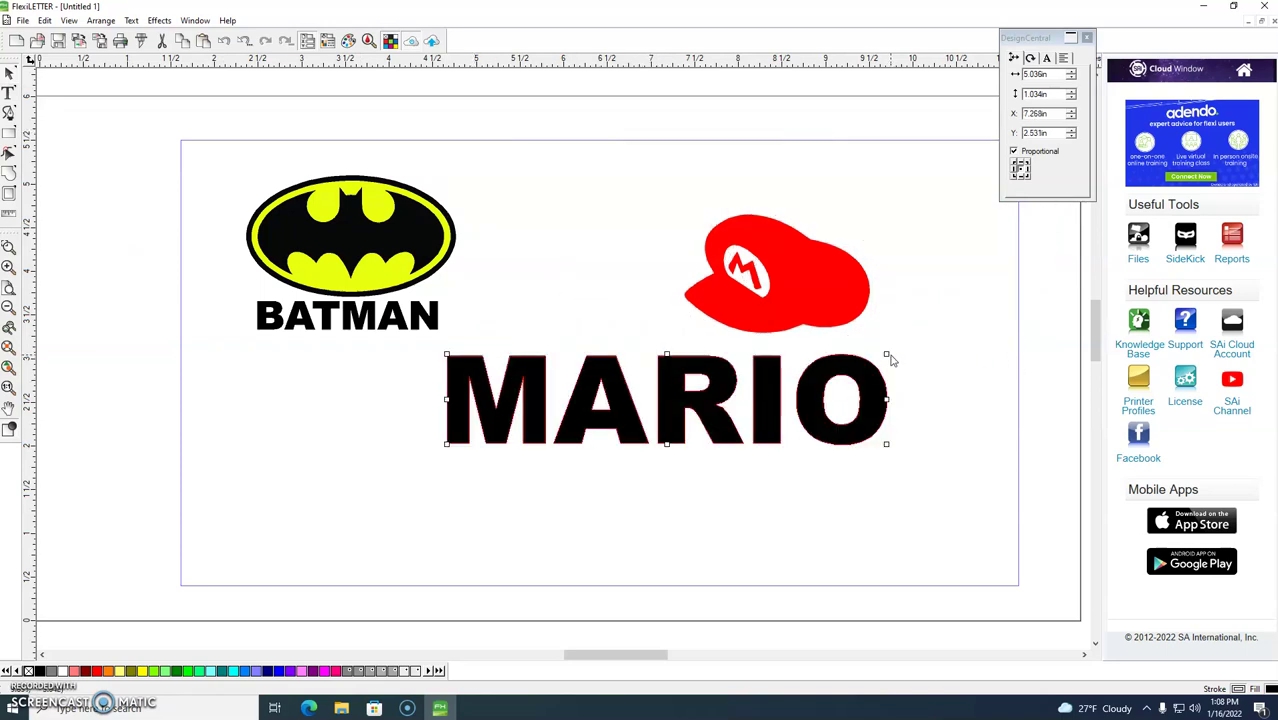
left_click_drag(887, 355, 794, 197)
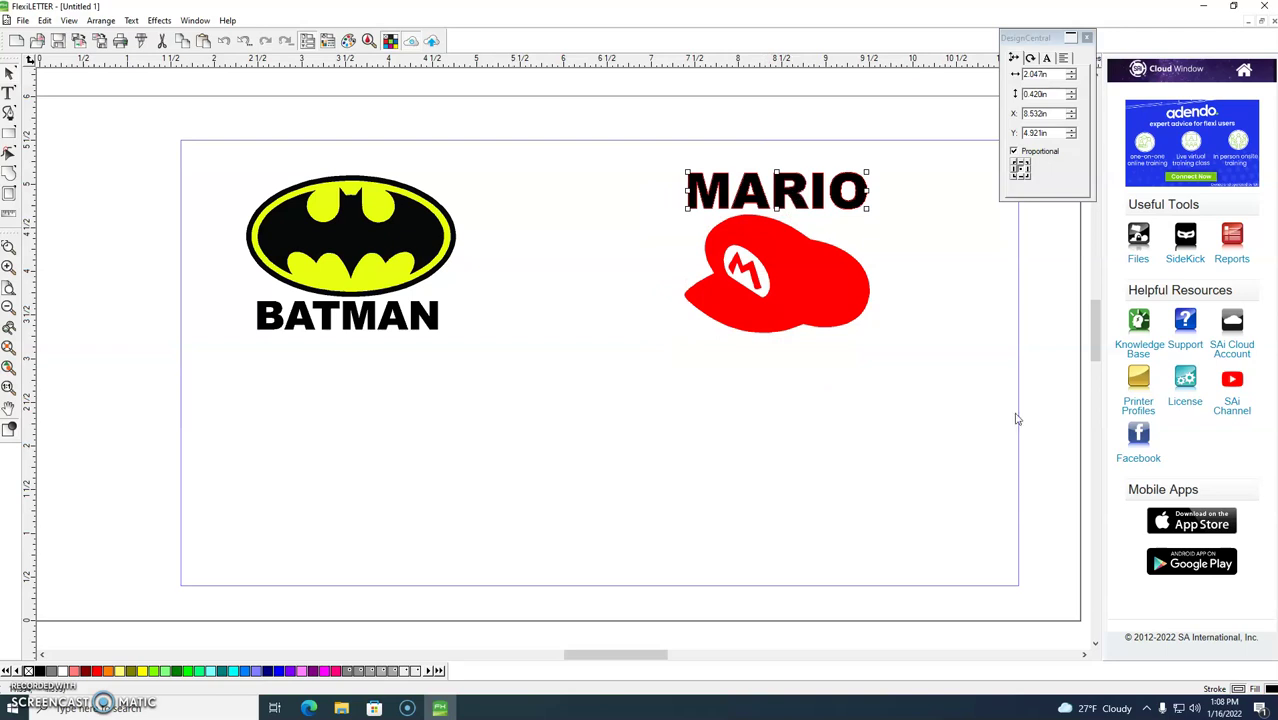
left_click_drag(866, 172, 858, 175)
left_click_drag(795, 200, 804, 199)
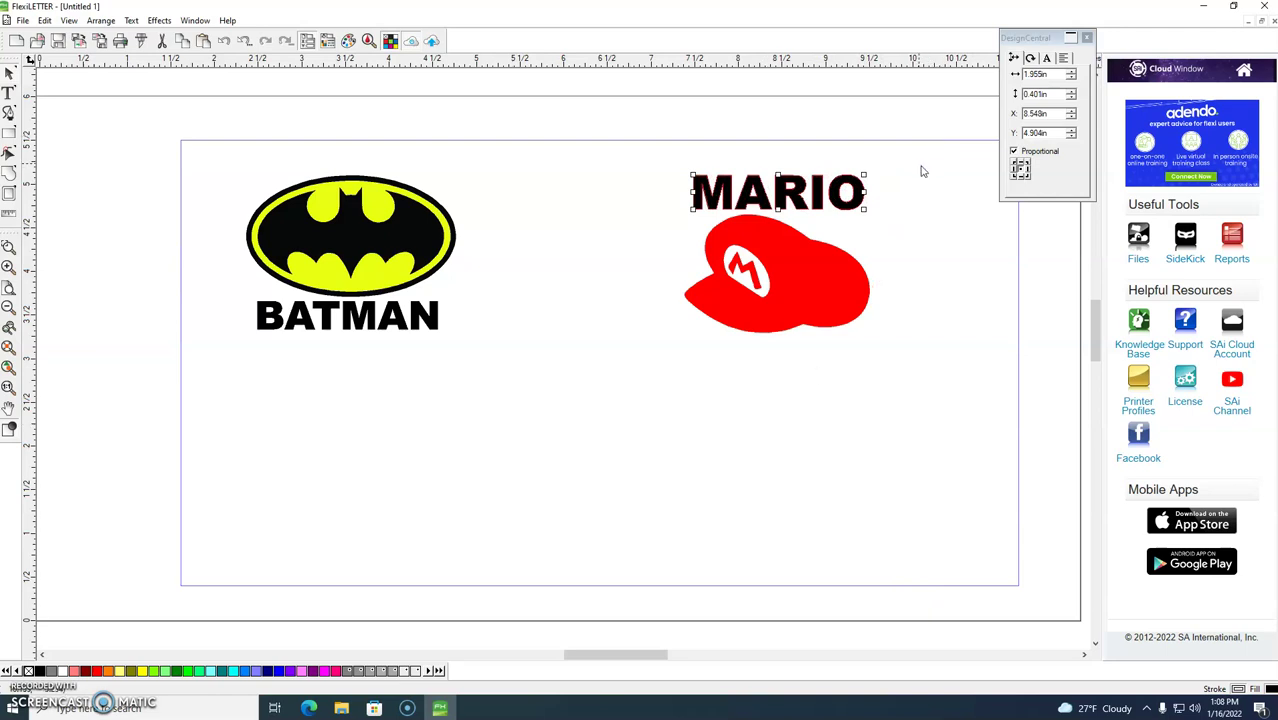
Move the Mario cap with its text and the Batman logo with its text slightly up, each as a set, inside the margins.
left_click_drag(918, 164, 616, 348)
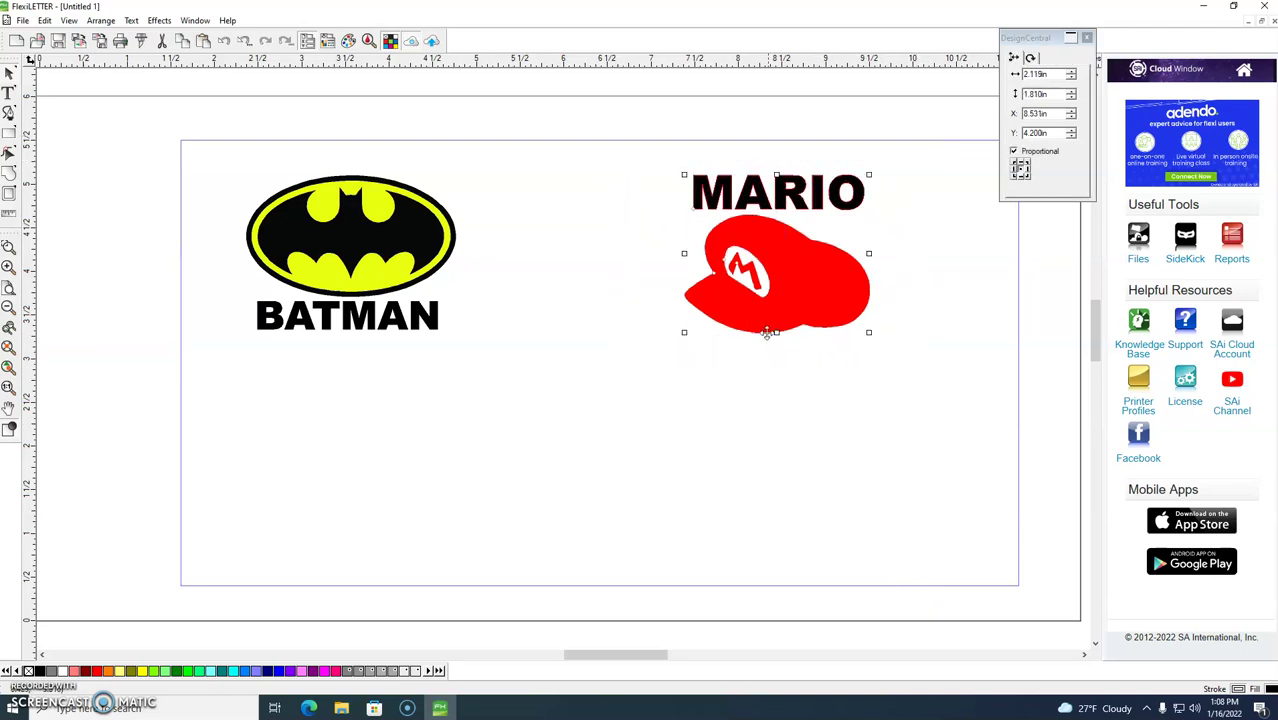
left_click_drag(820, 303, 821, 289)
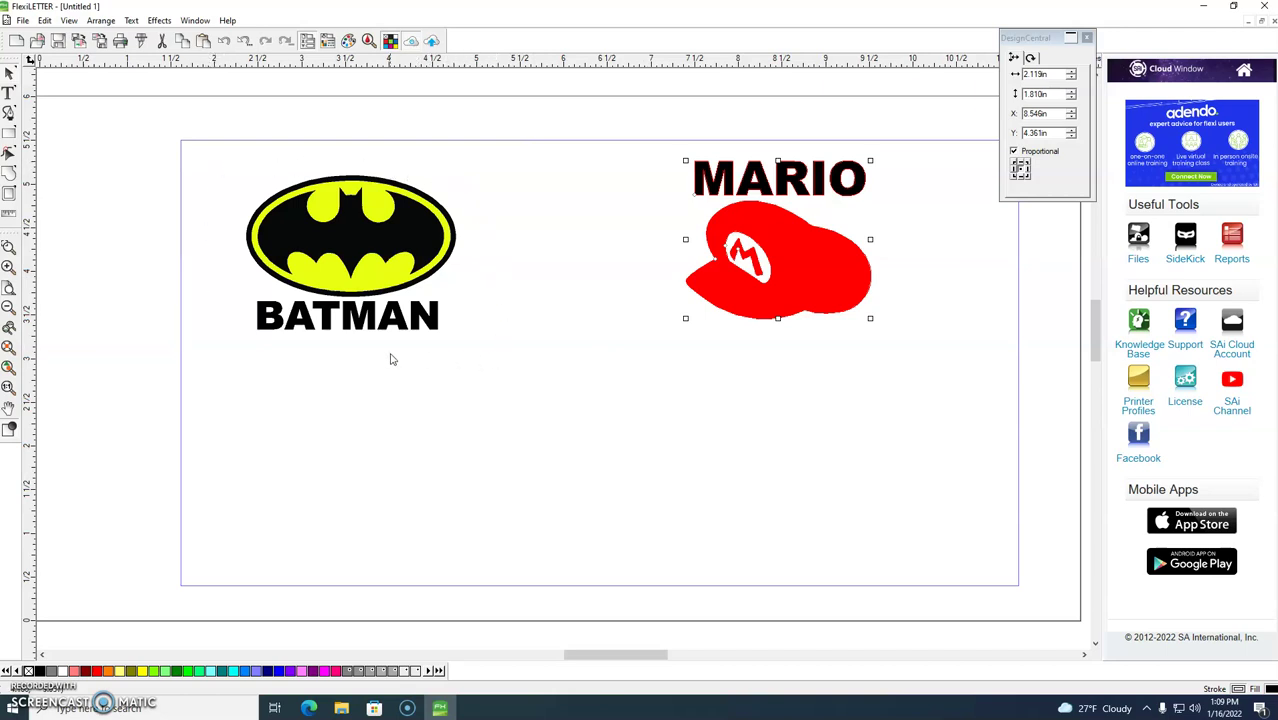
left_click_drag(510, 170, 212, 358)
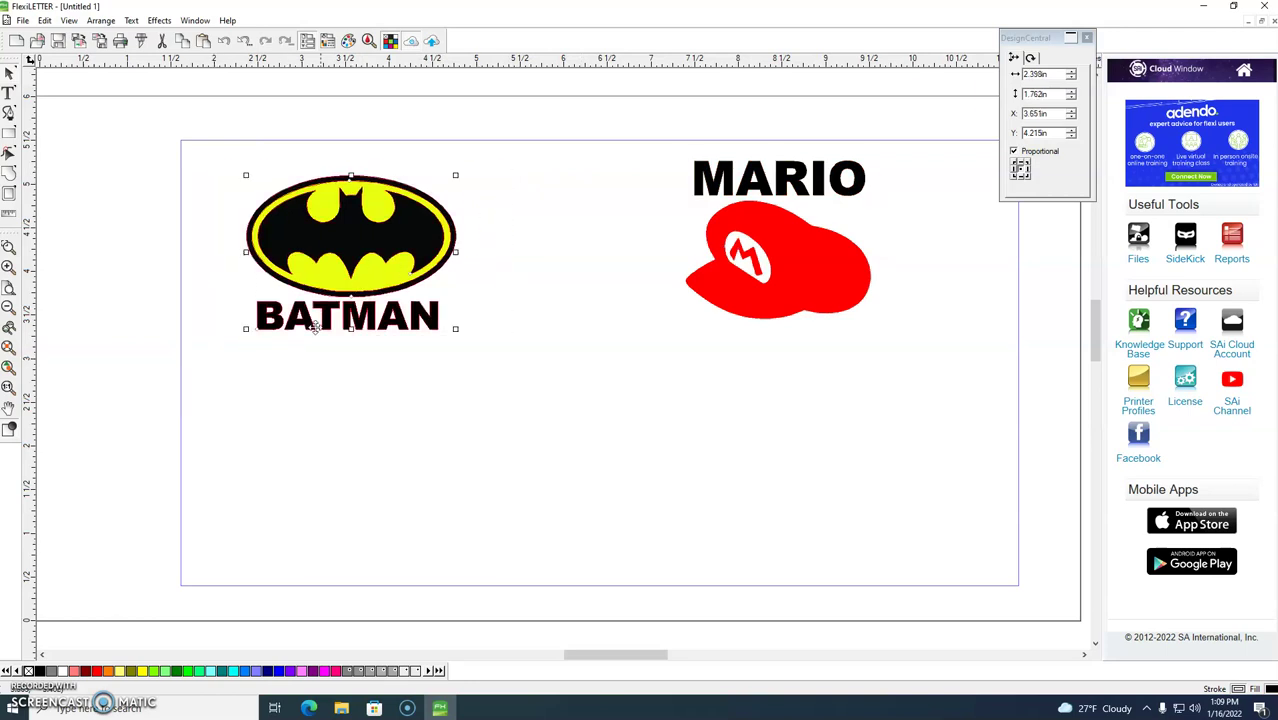
left_click_drag(369, 284, 369, 273)
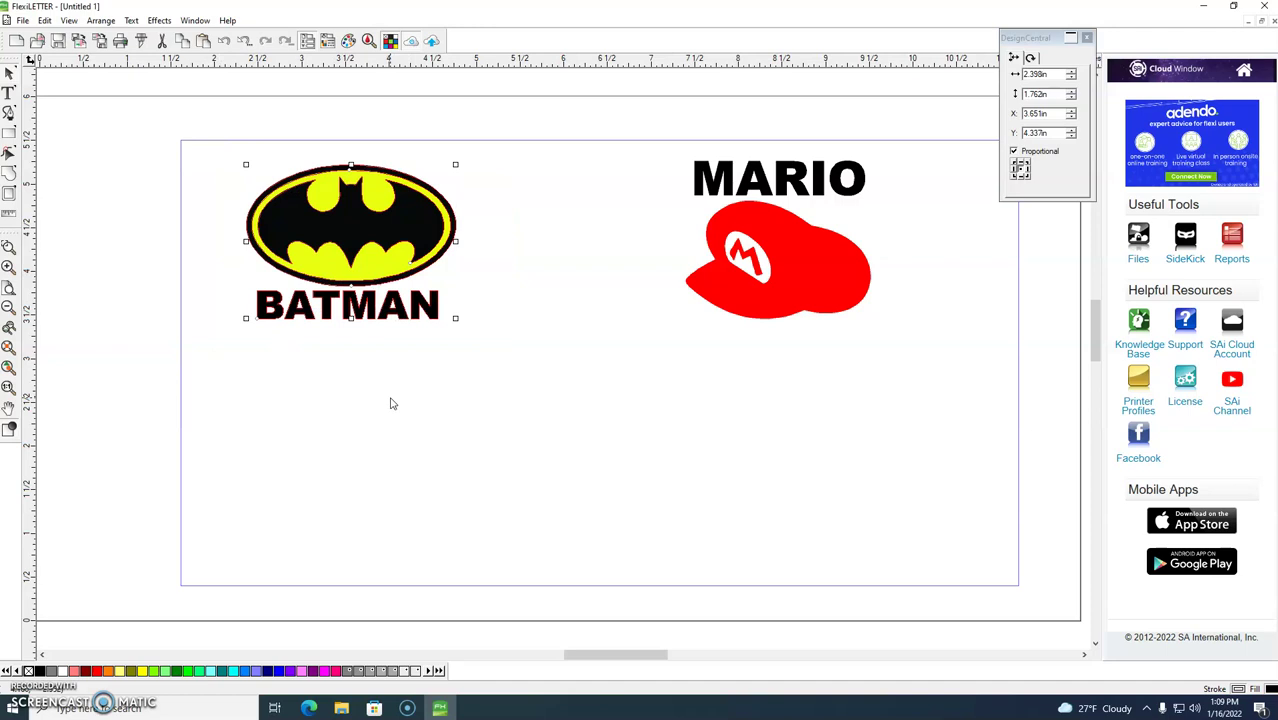
left_click(372, 423)
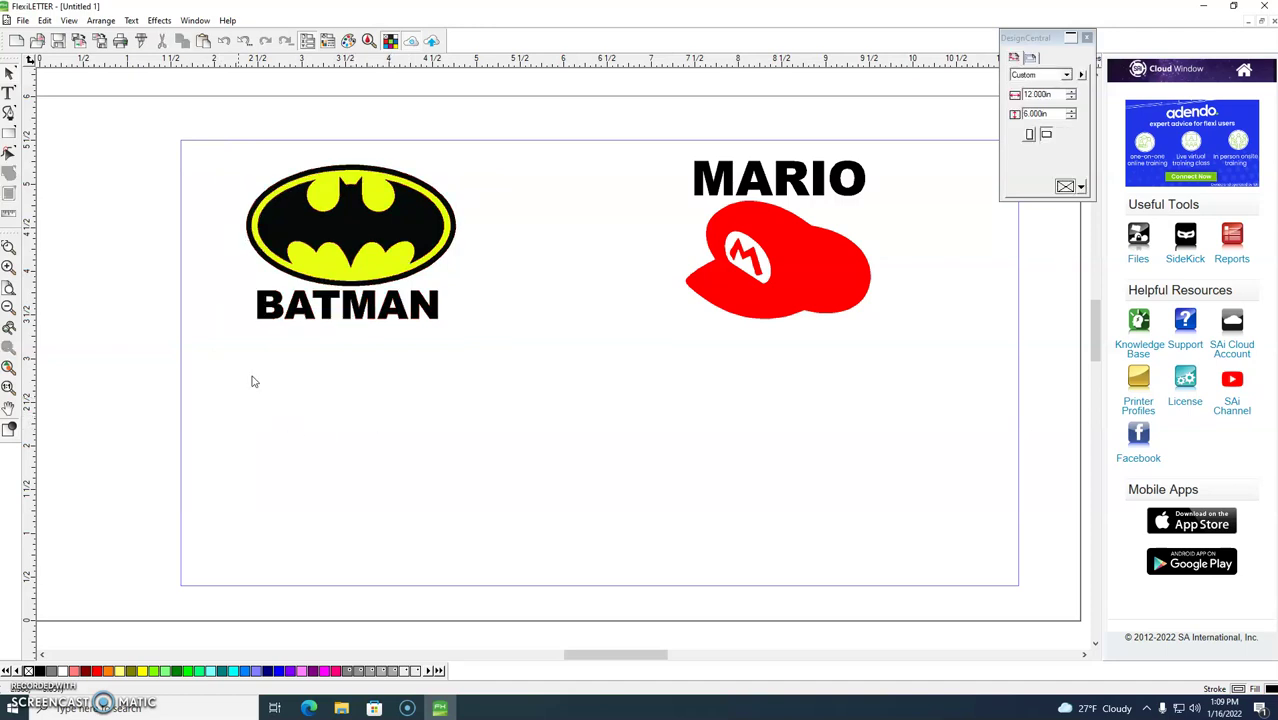
Draw cyan-filled background rectangles, about 3 x 1.94 in for Batman and 2.78 x 1.96 in for Mario, and send them behind the artwork.
left_click(8, 135)
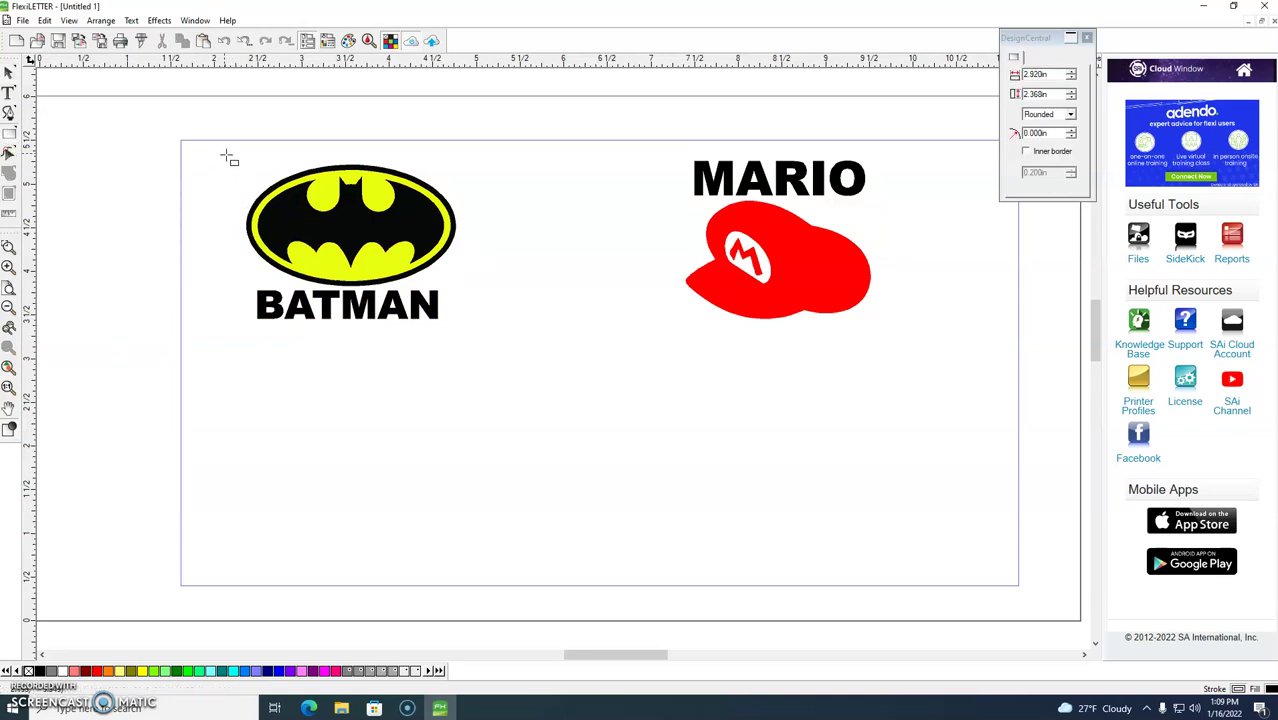
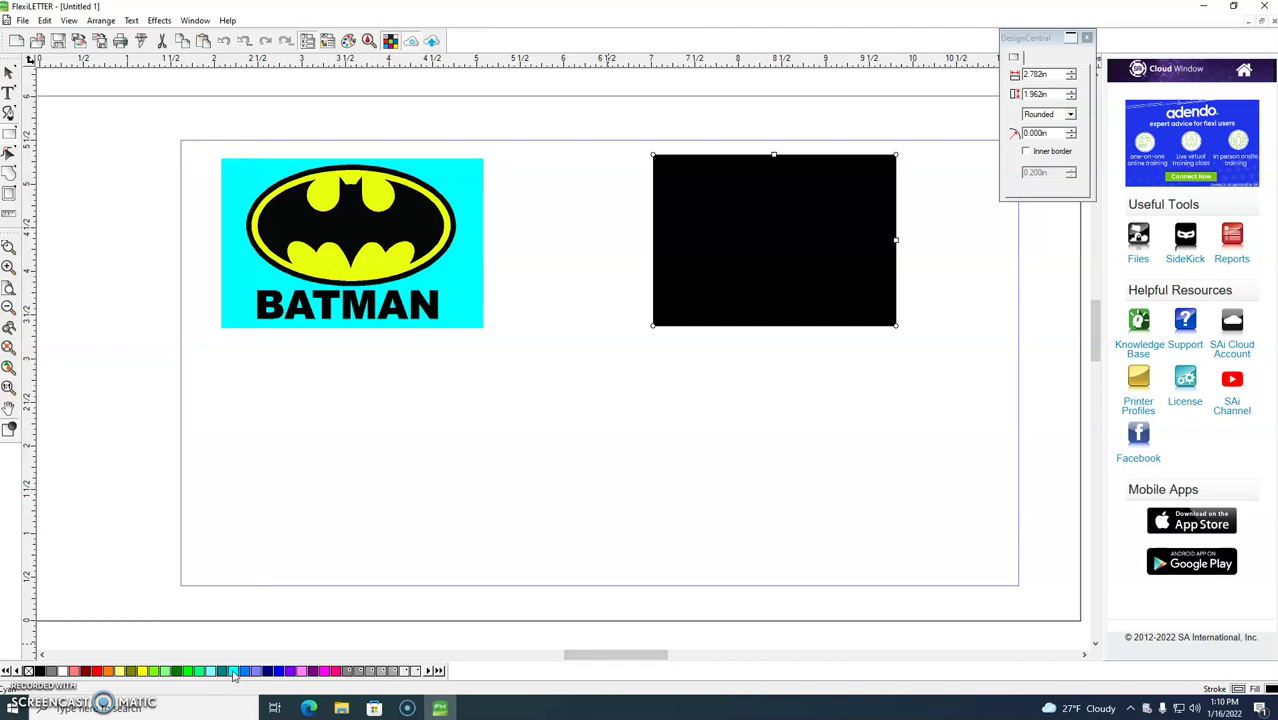
left_click(232, 671)
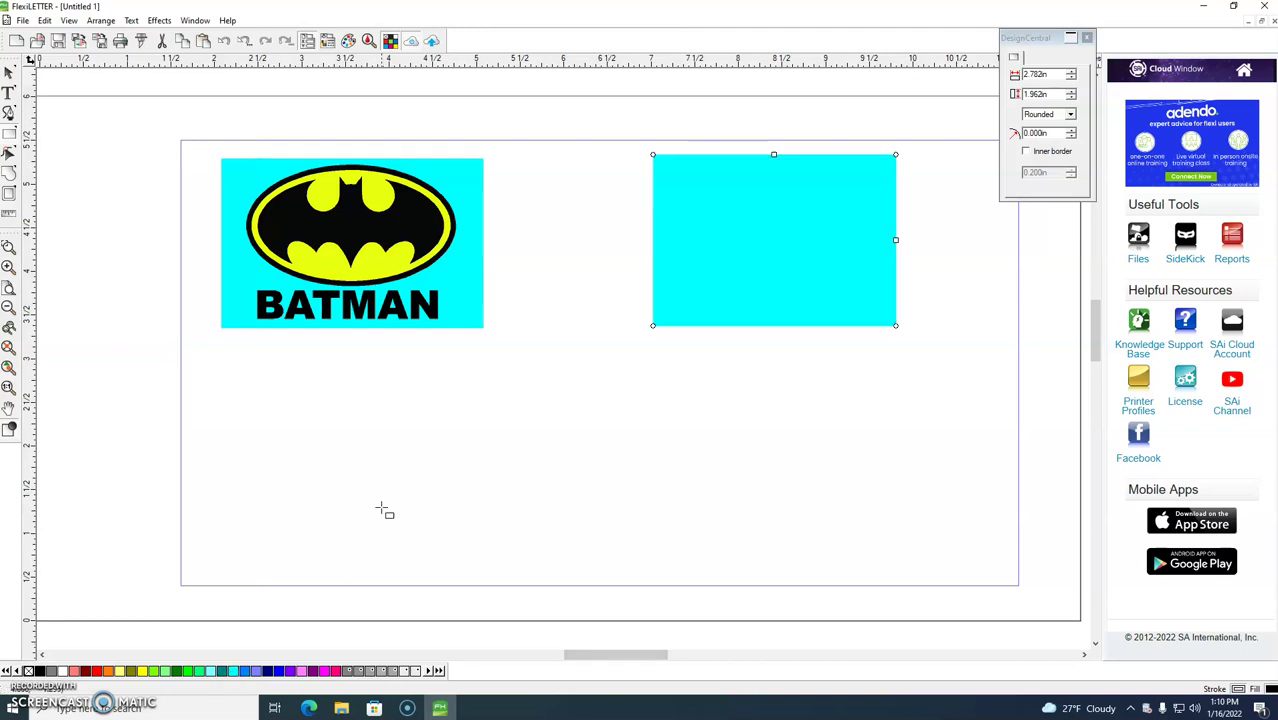
left_click(102, 20)
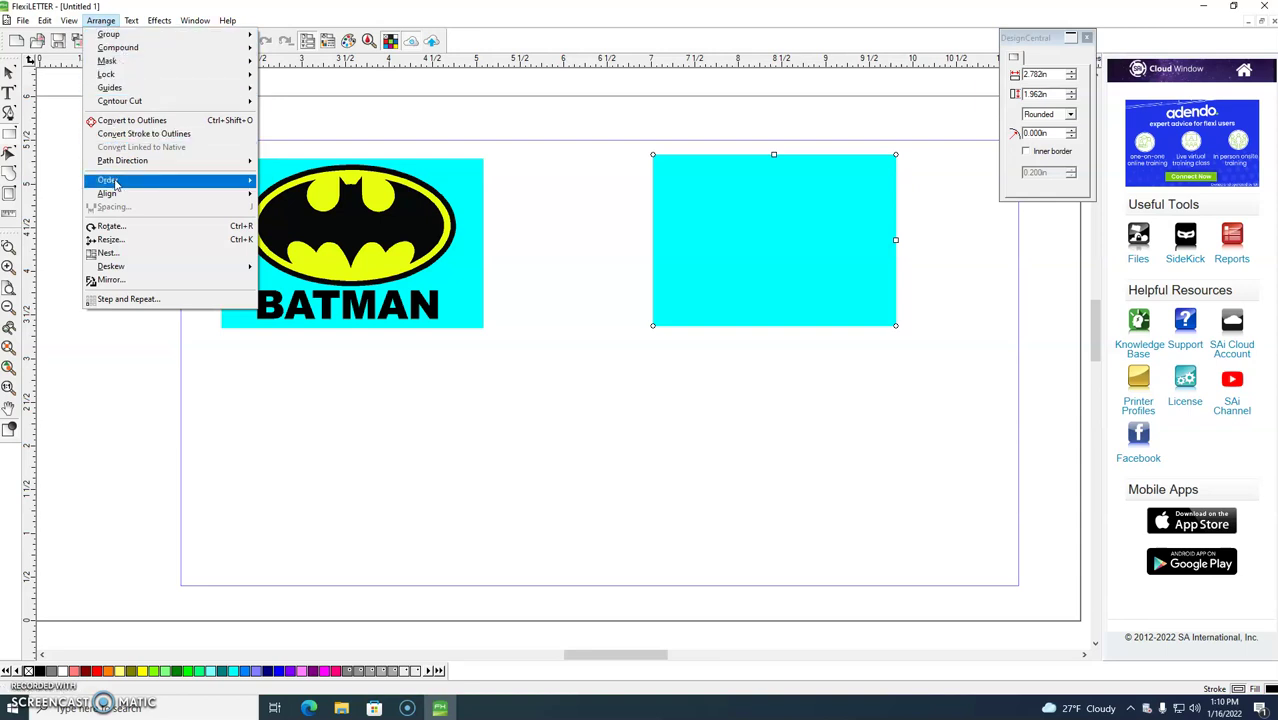
mouse_move(114, 183)
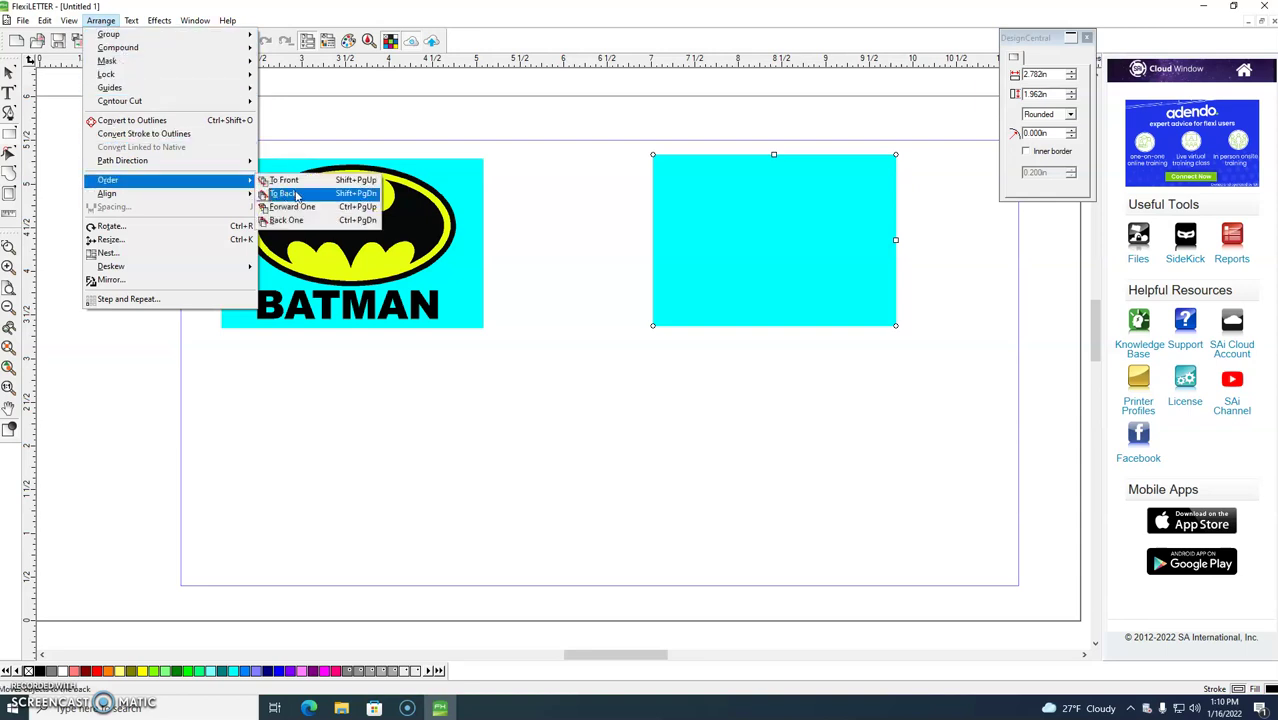
left_click(297, 196)
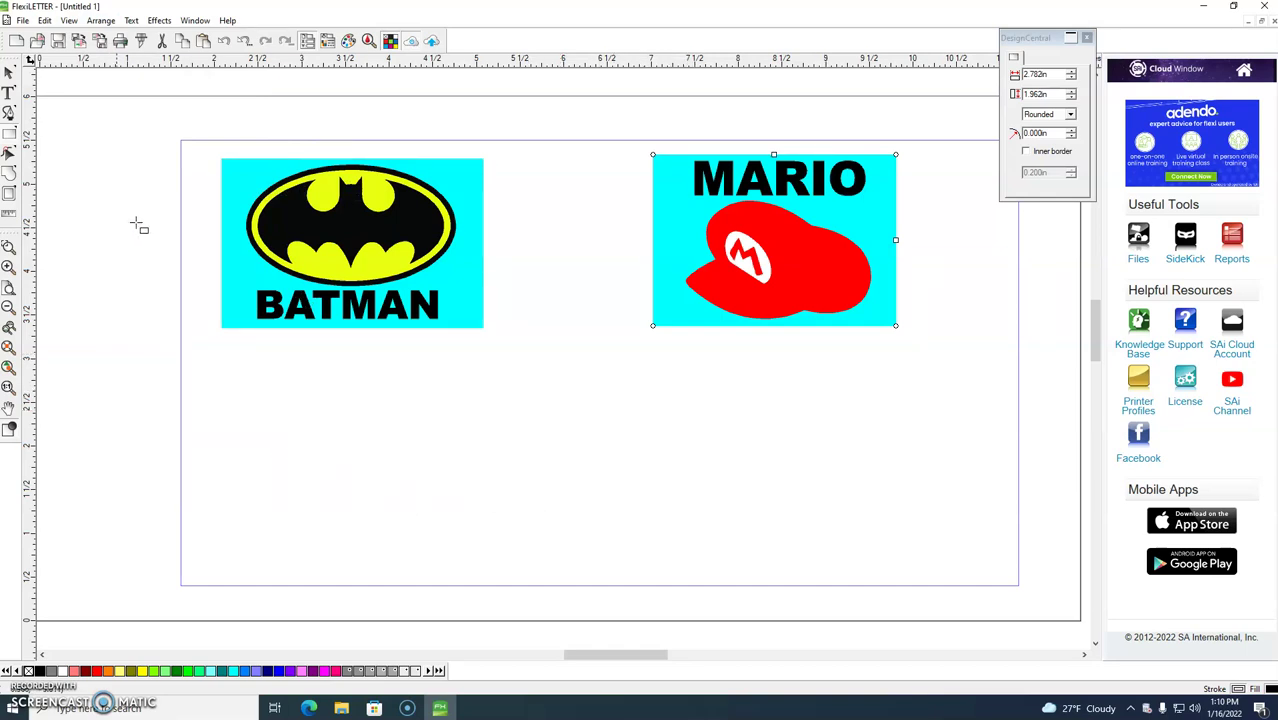
left_click(8, 73)
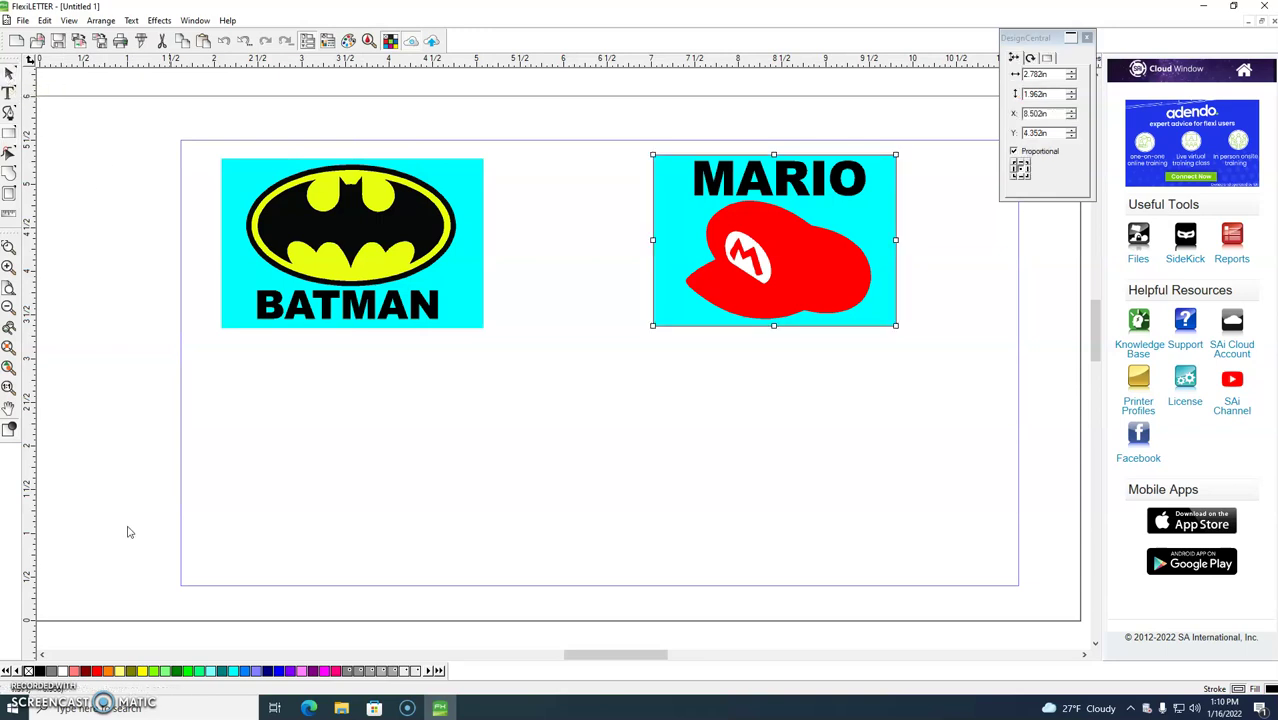
left_click(134, 335)
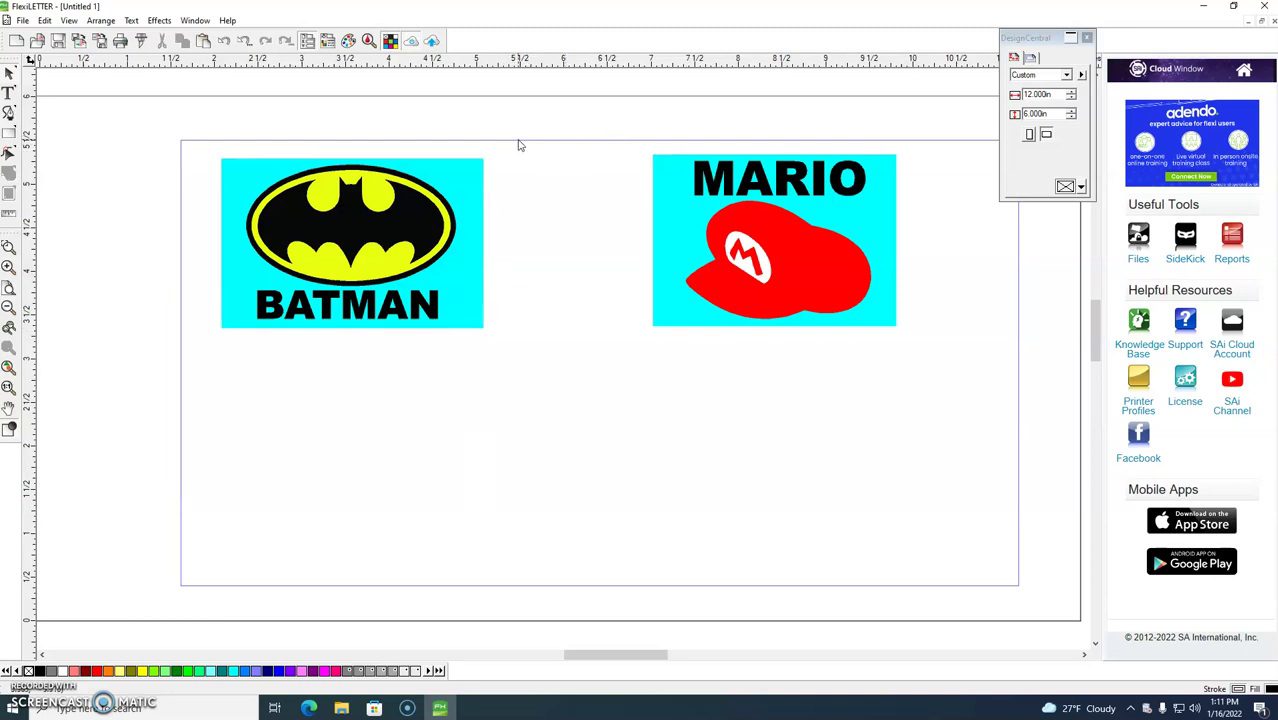
Copy the complete Batman sticker with its cyan background and paste the copy directly below the original, inside the margins.
left_click_drag(519, 143, 196, 362)
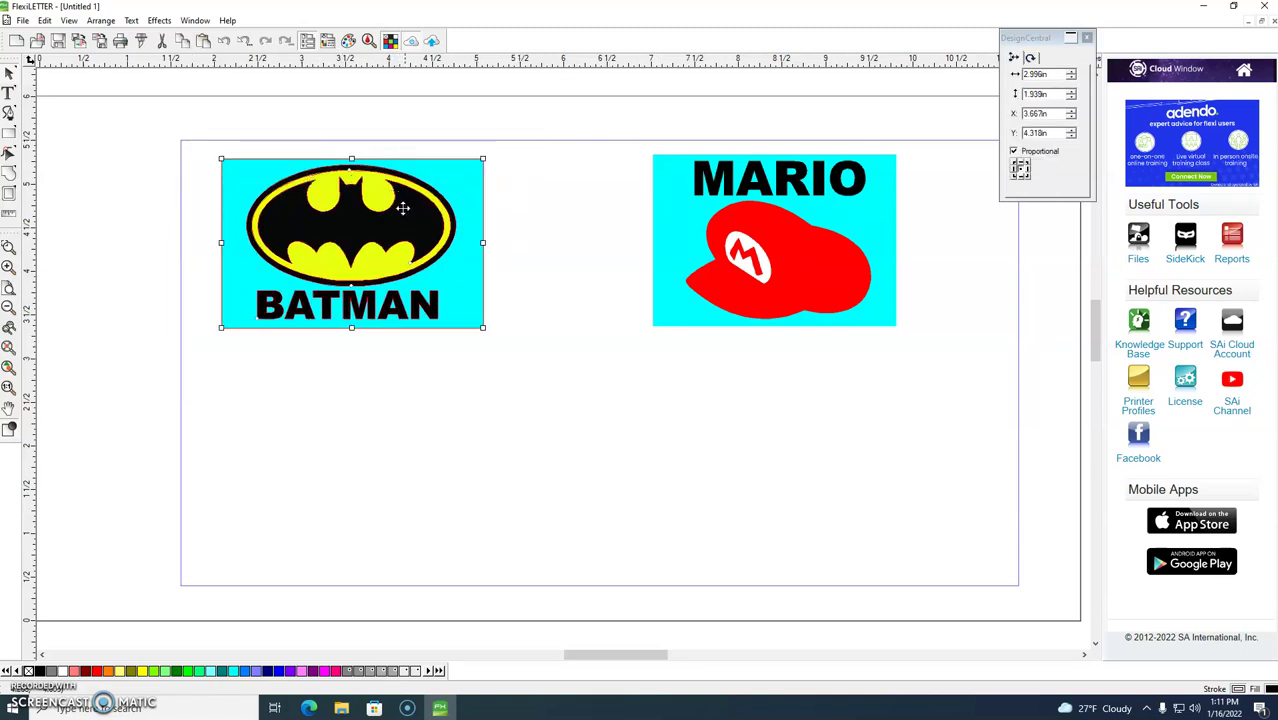
left_click(45, 21)
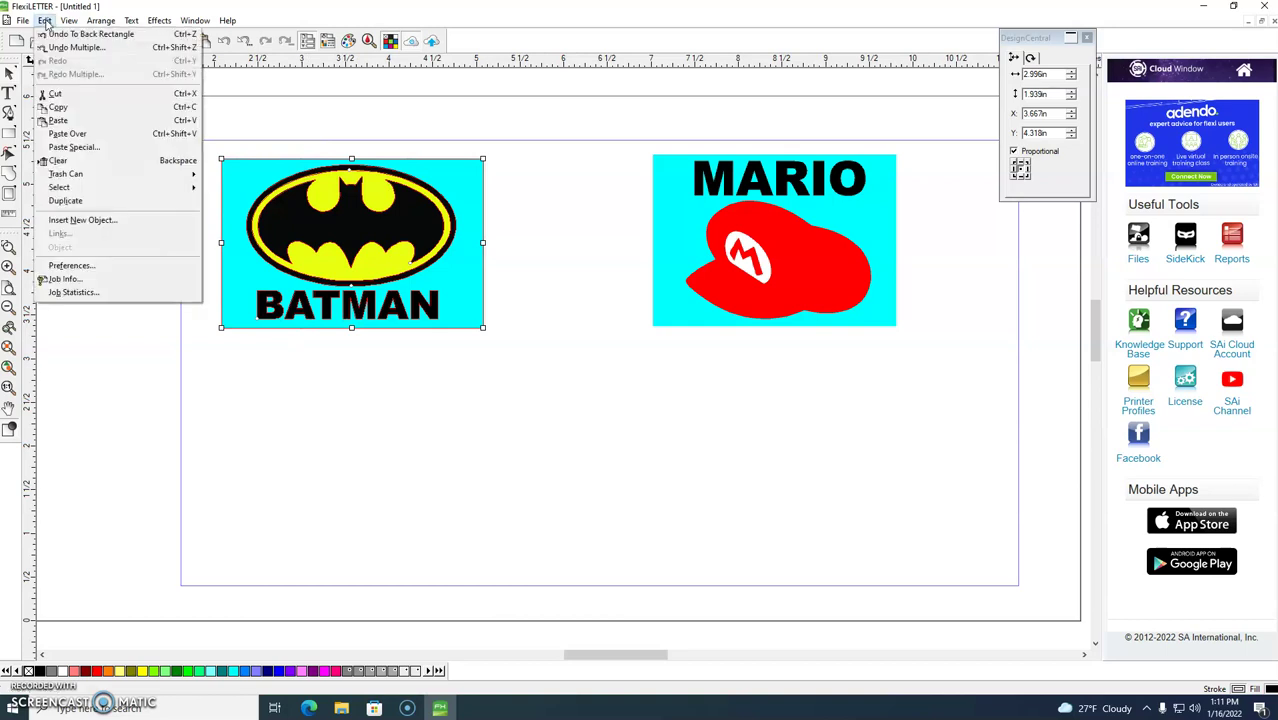
left_click(60, 107)
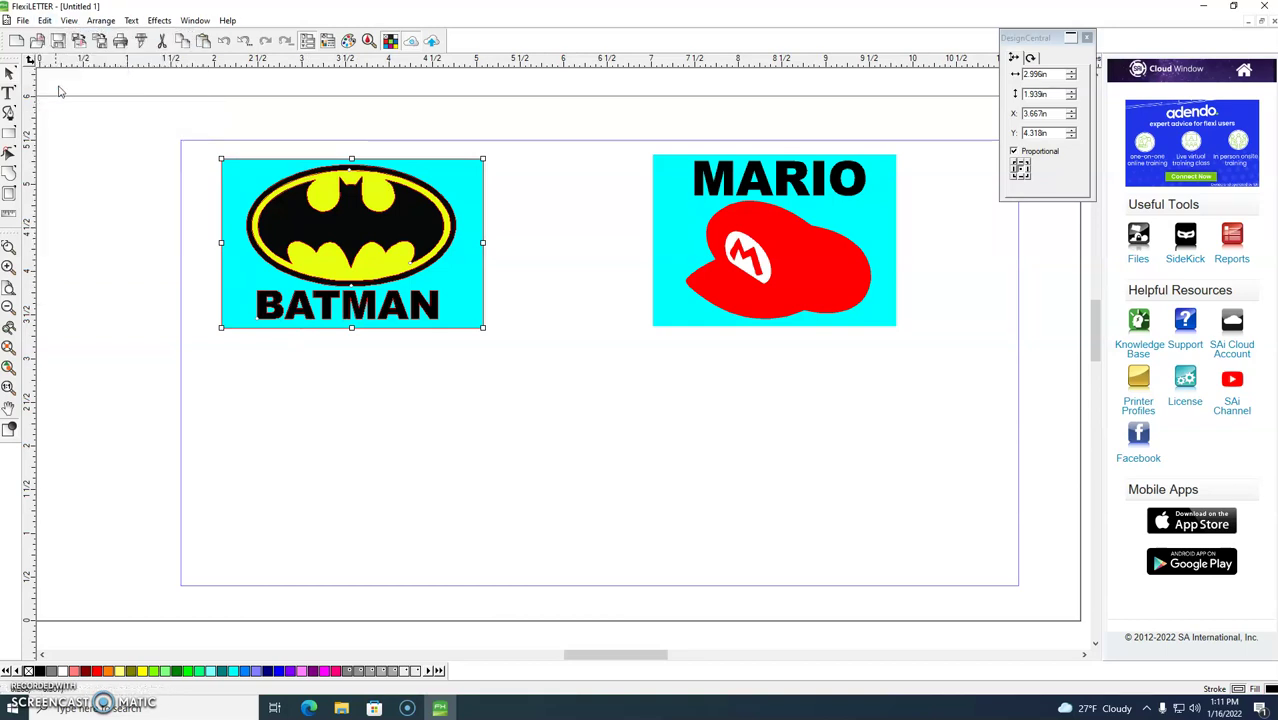
left_click(45, 22)
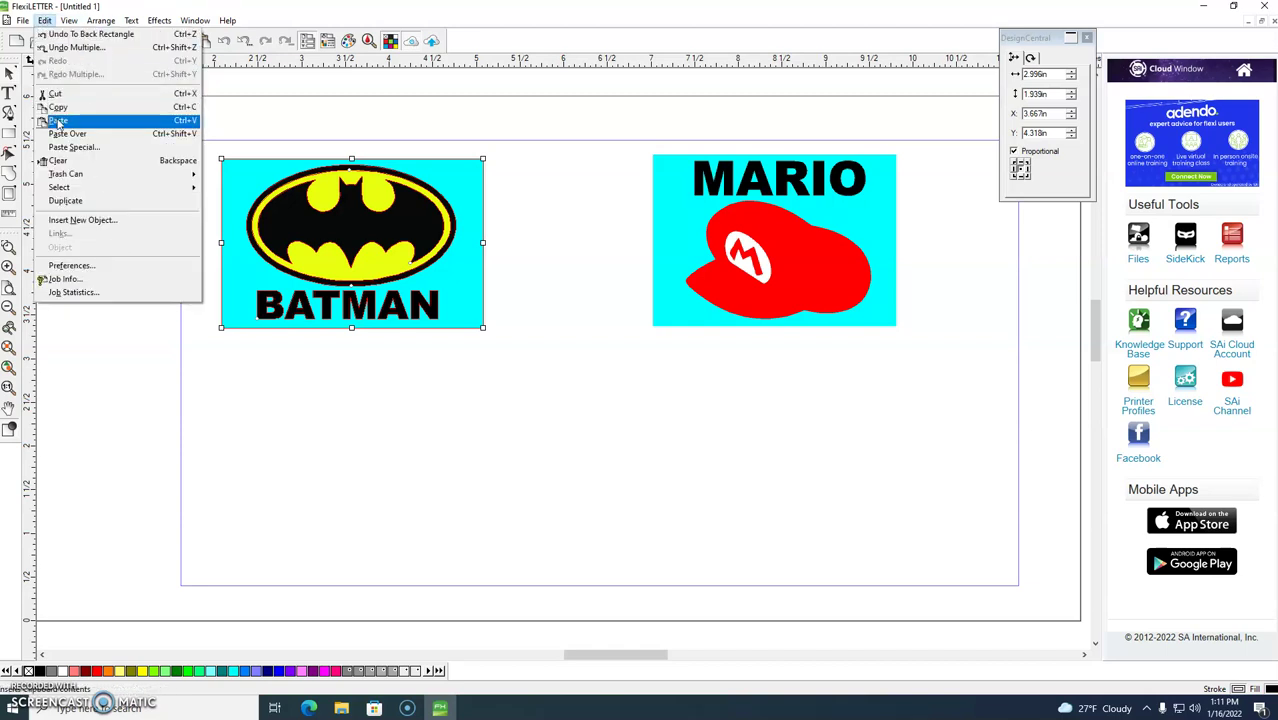
left_click(58, 121)
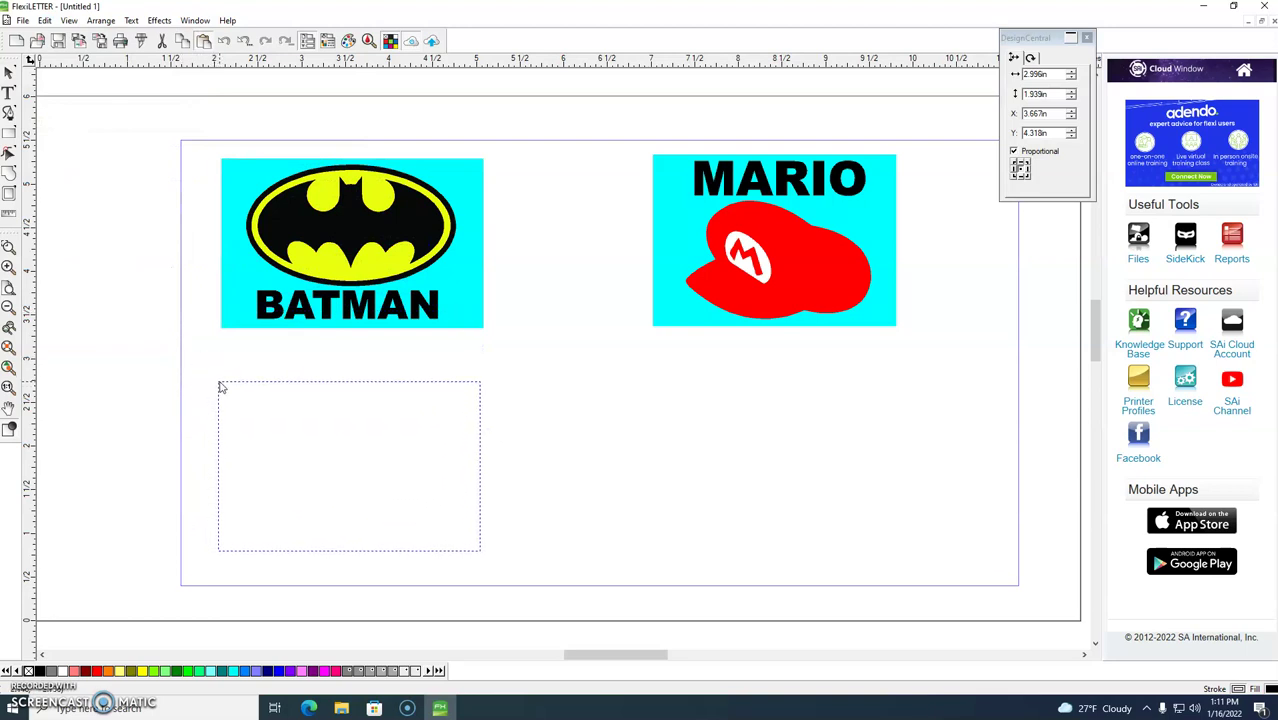
left_click(217, 400)
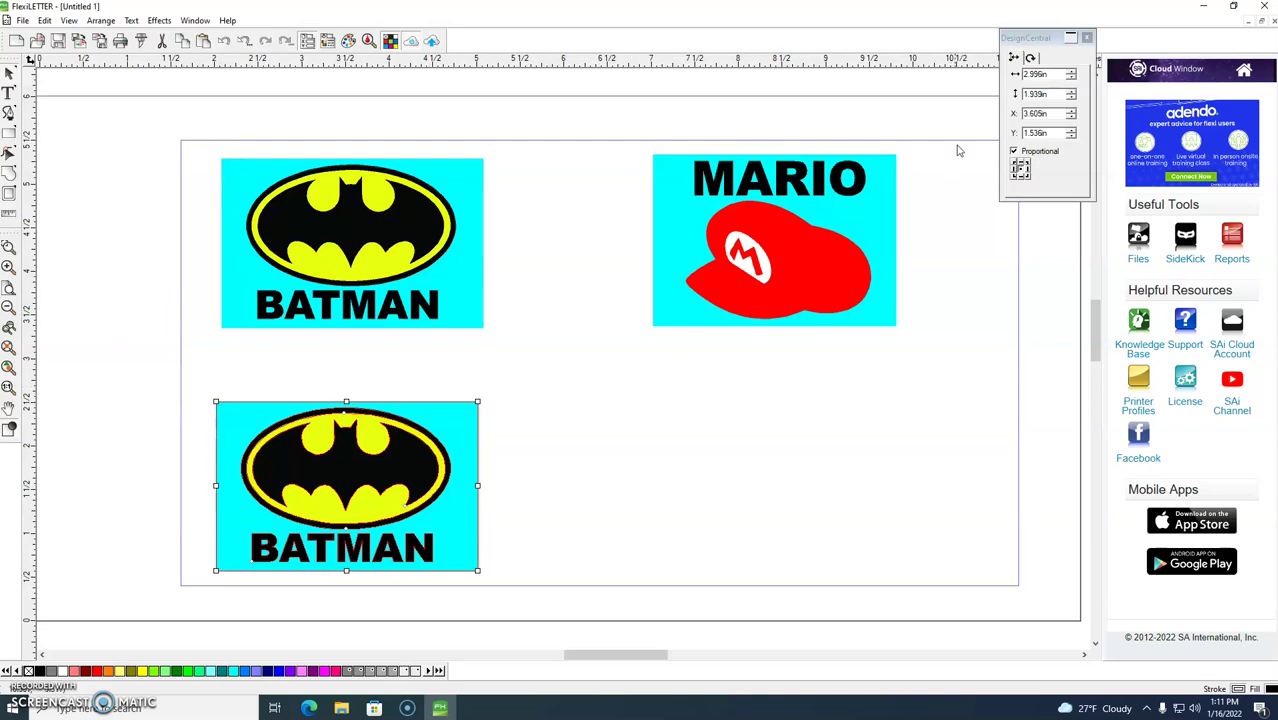
Copy the complete Mario sticker with its cyan background and paste the copy directly below the original, level with the lower Batman sticker.
left_click_drag(936, 130, 568, 385)
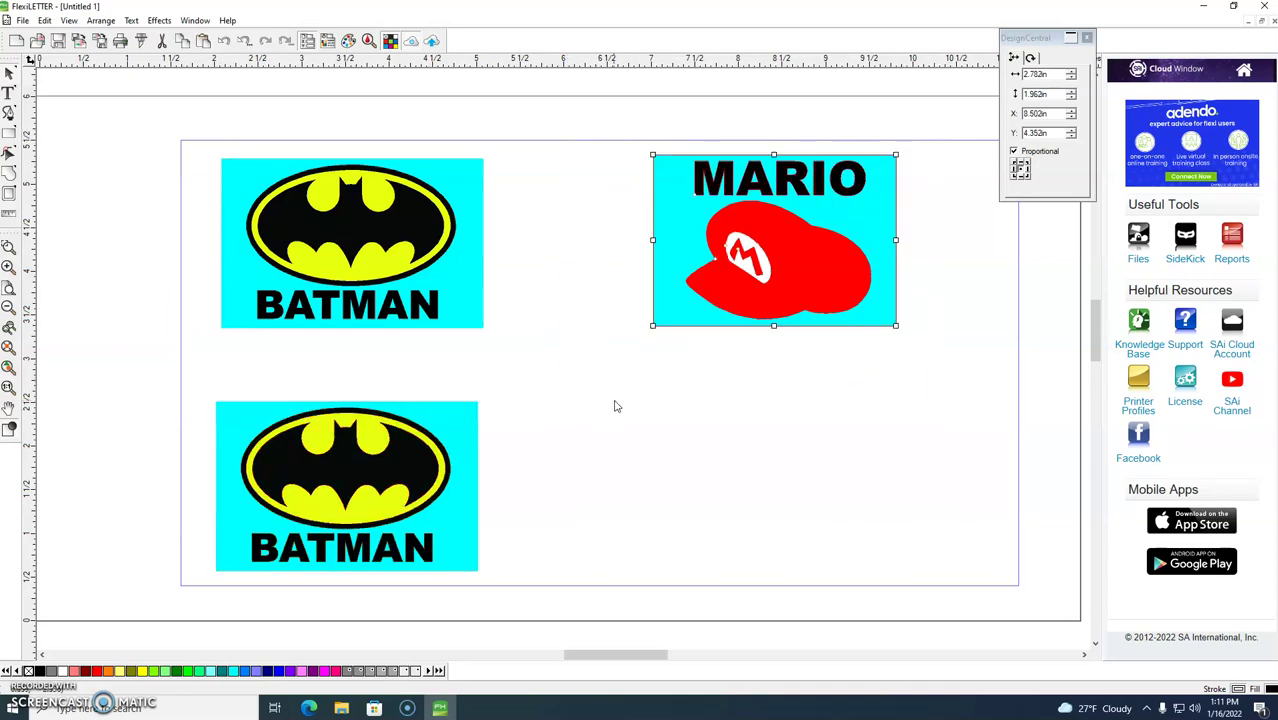
left_click(45, 20)
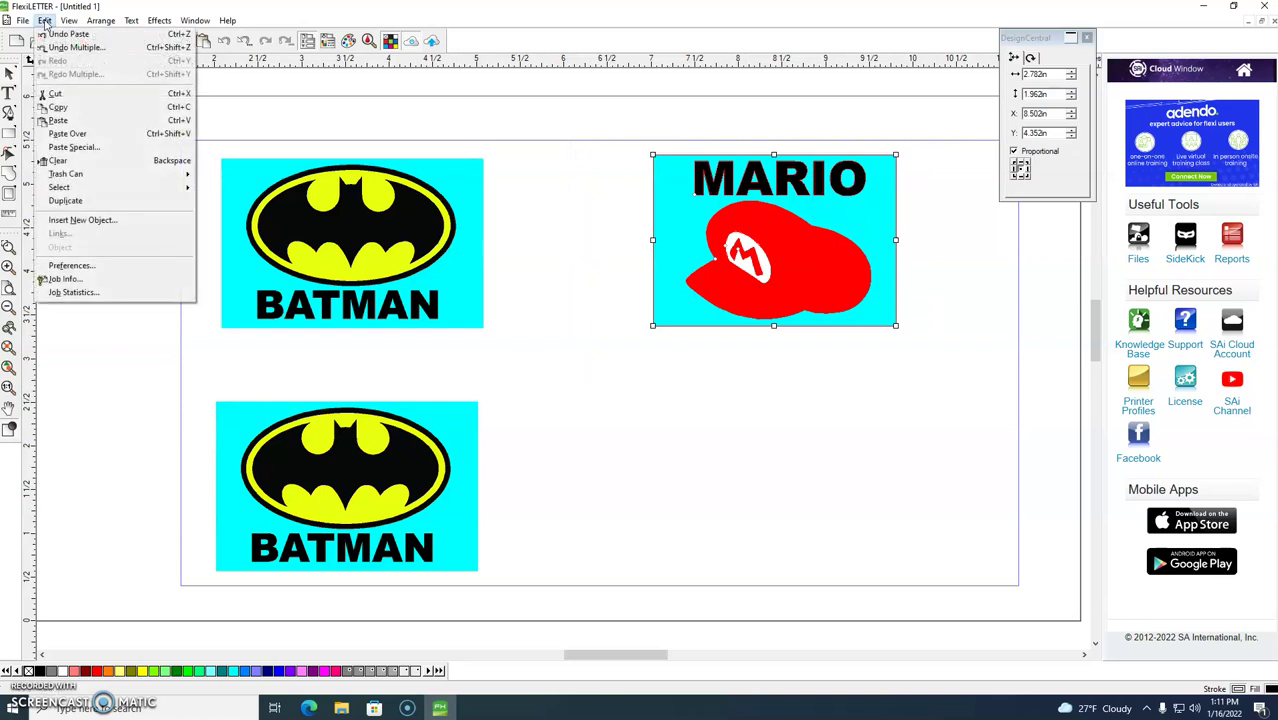
left_click(72, 110)
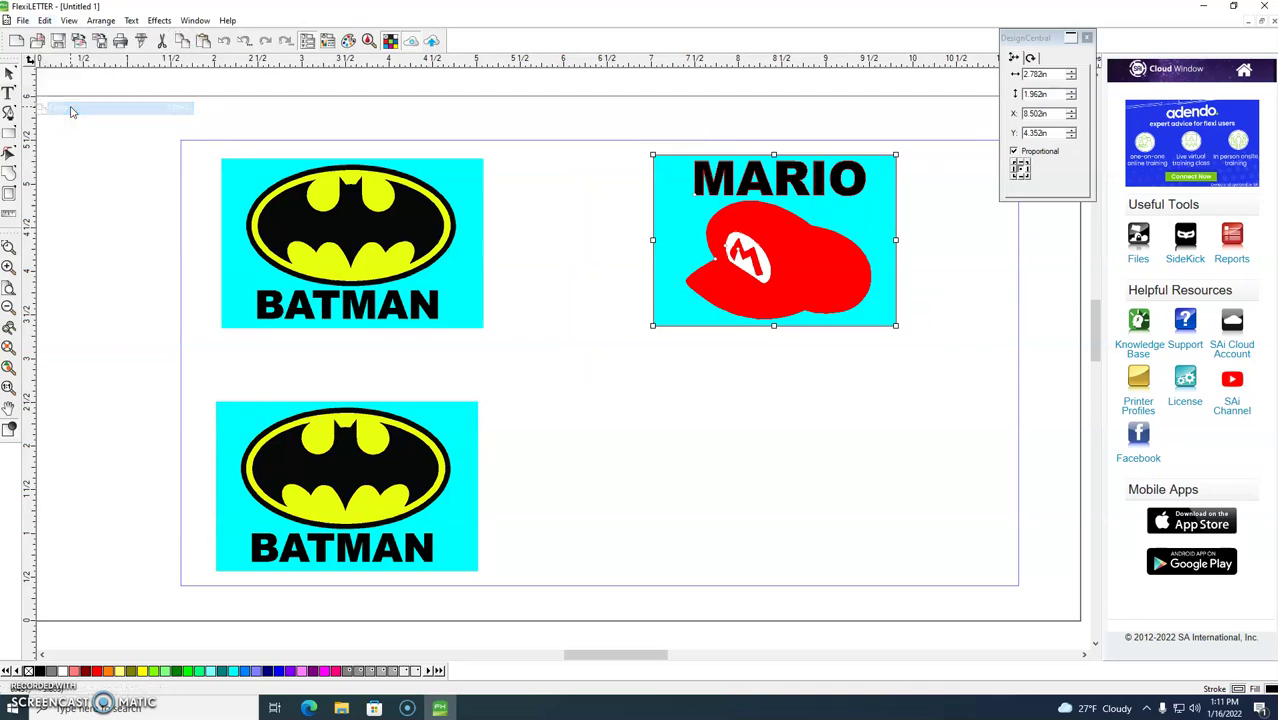
left_click(42, 20)
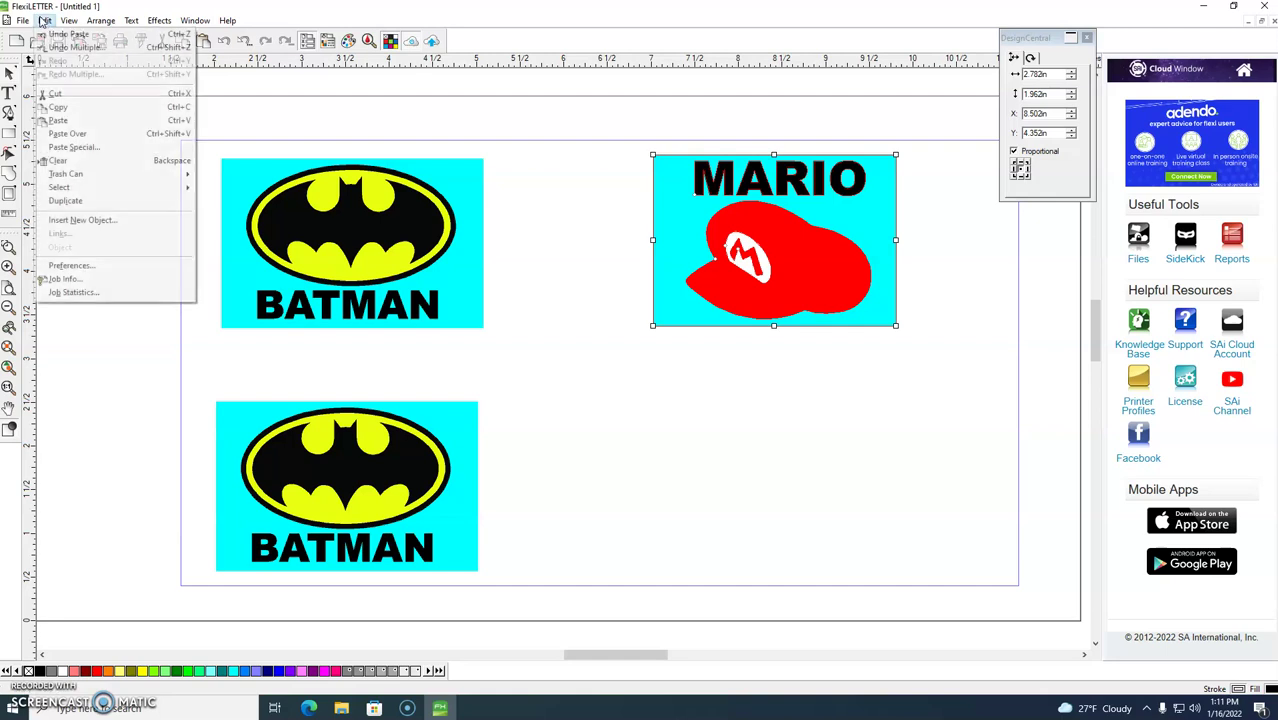
left_click(72, 122)
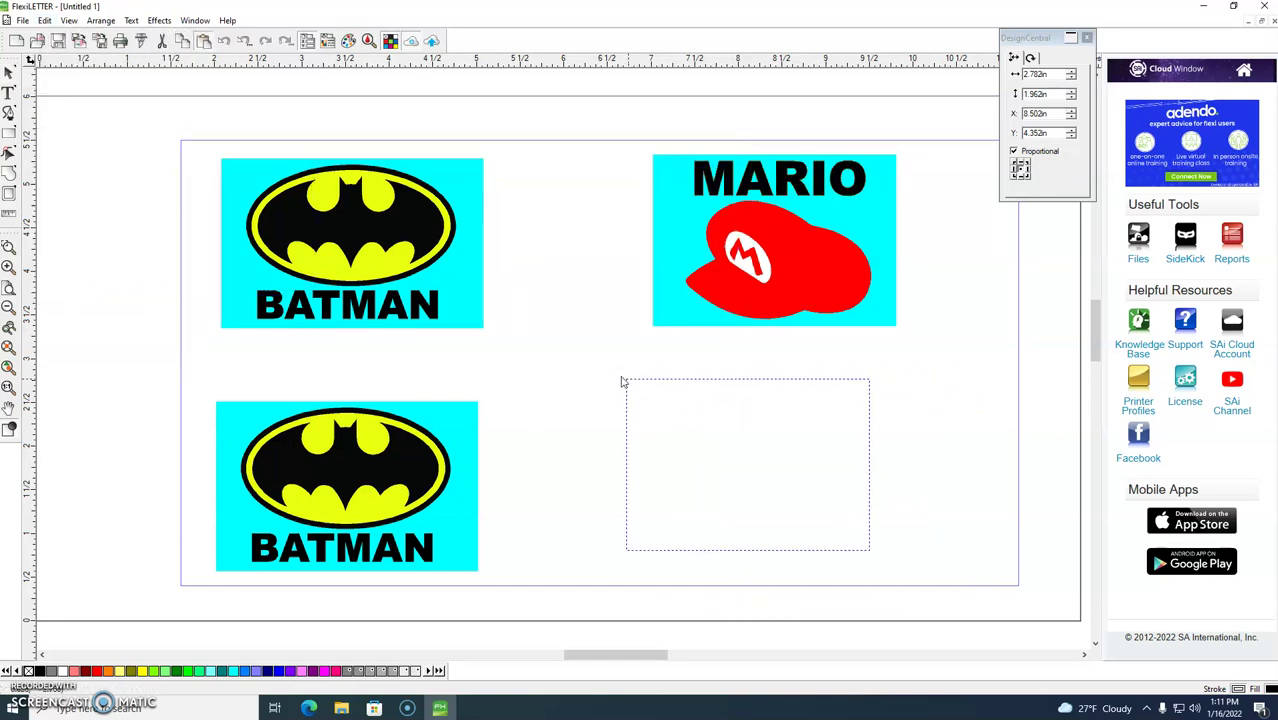
left_click(652, 390)
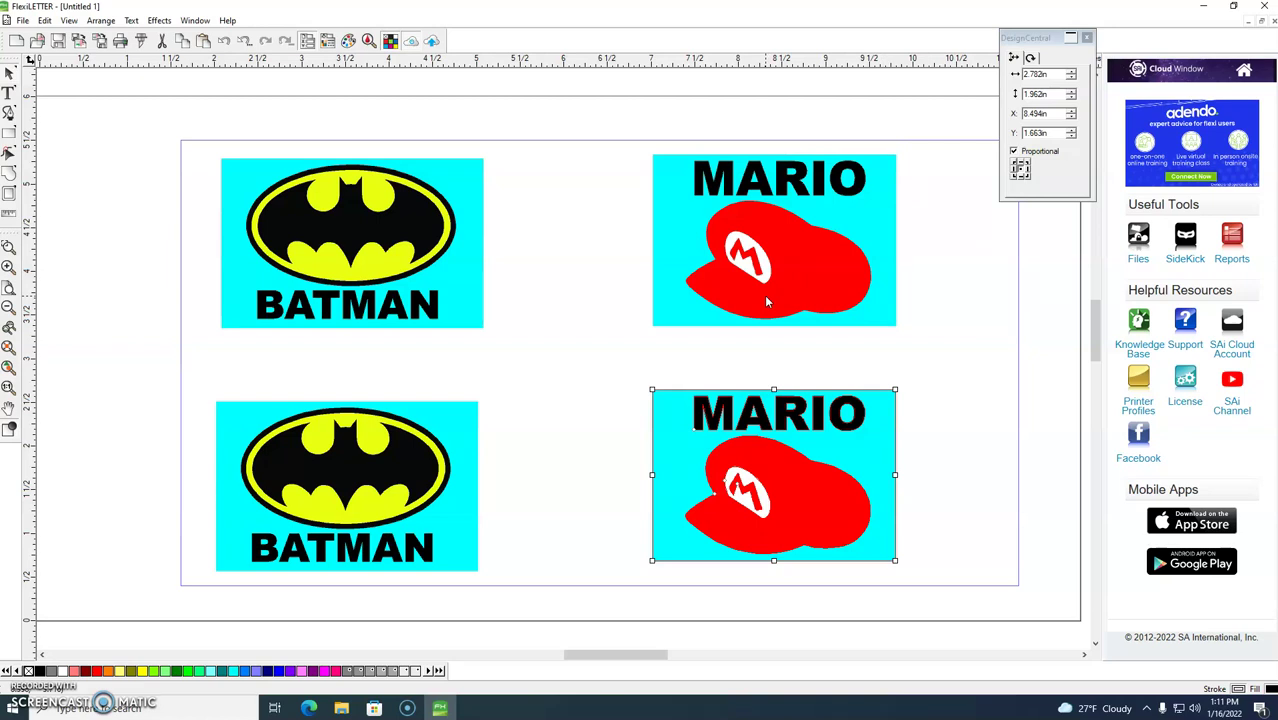
left_click(571, 445)
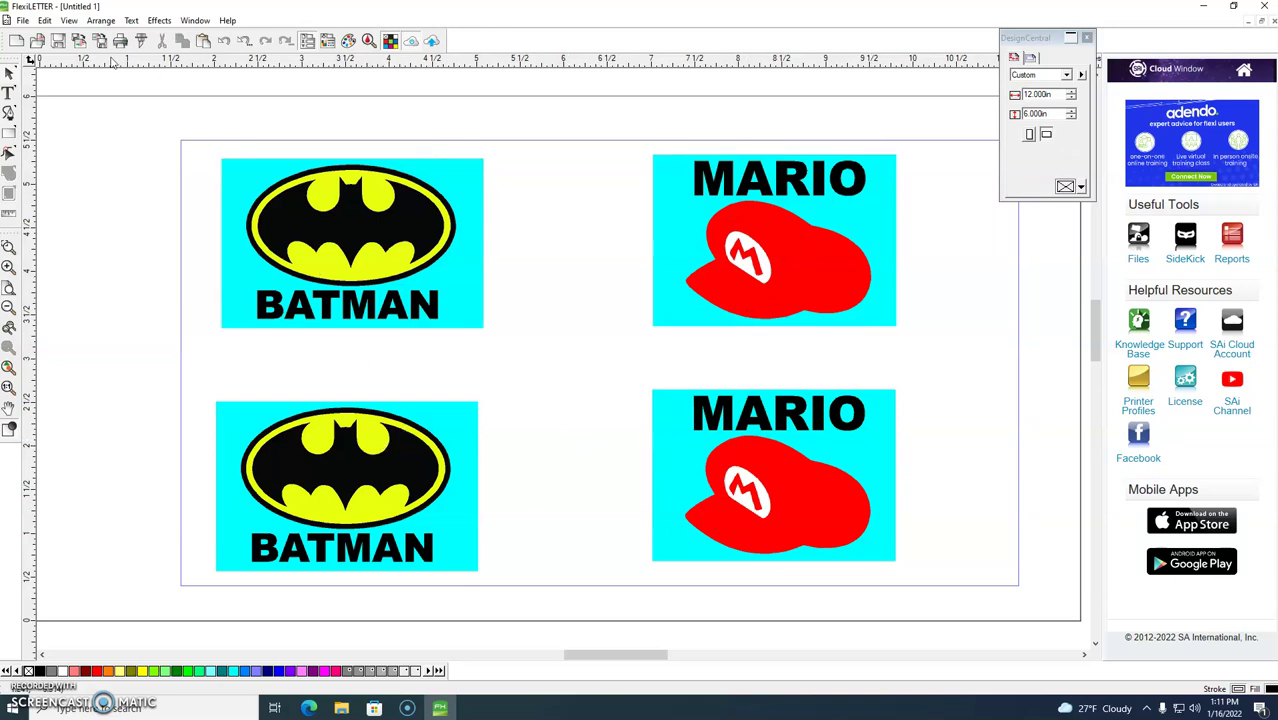
Save the sticker layout as a new file named with the owner's surname followed by "Vinyl Sticker".
left_click(22, 20)
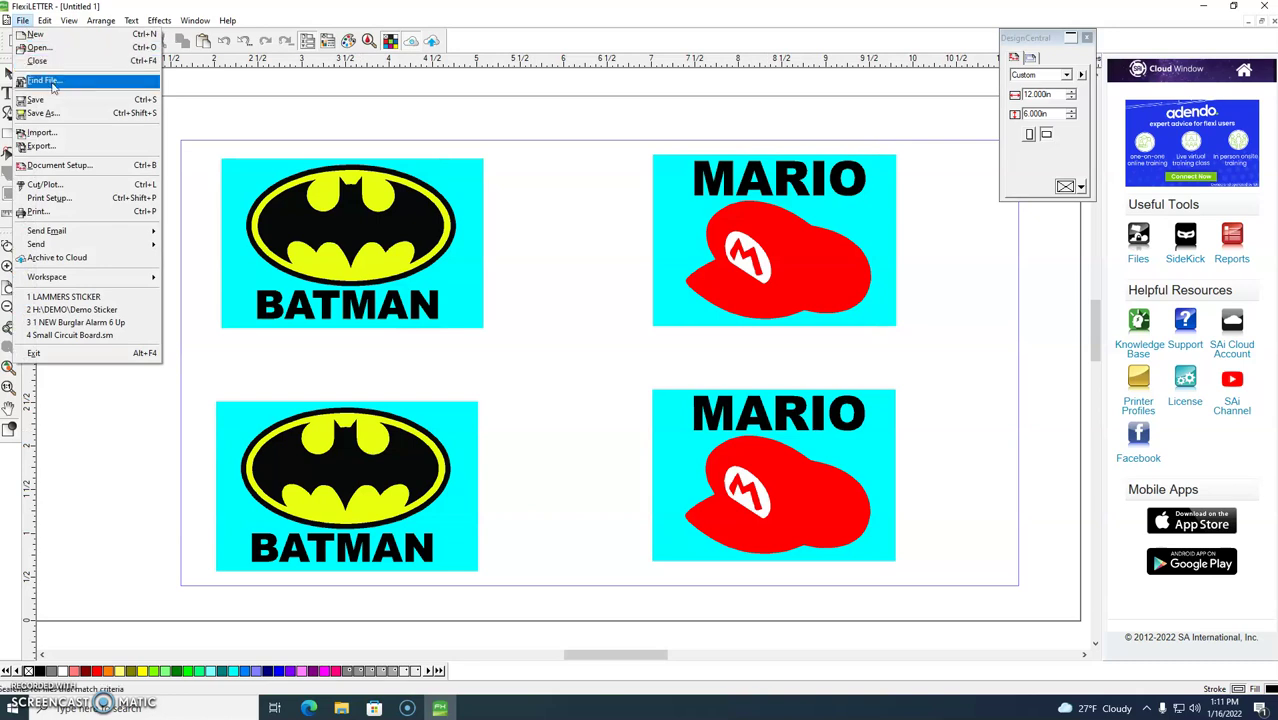
left_click(50, 116)
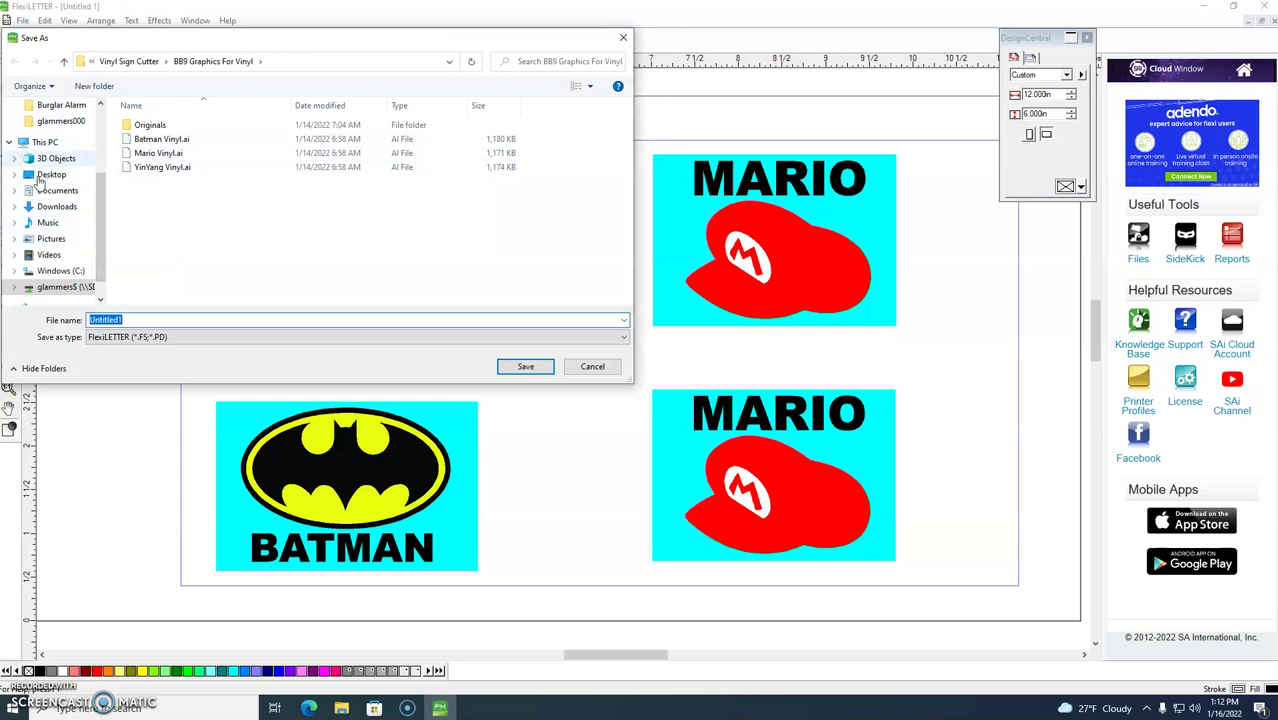
left_click(10, 145)
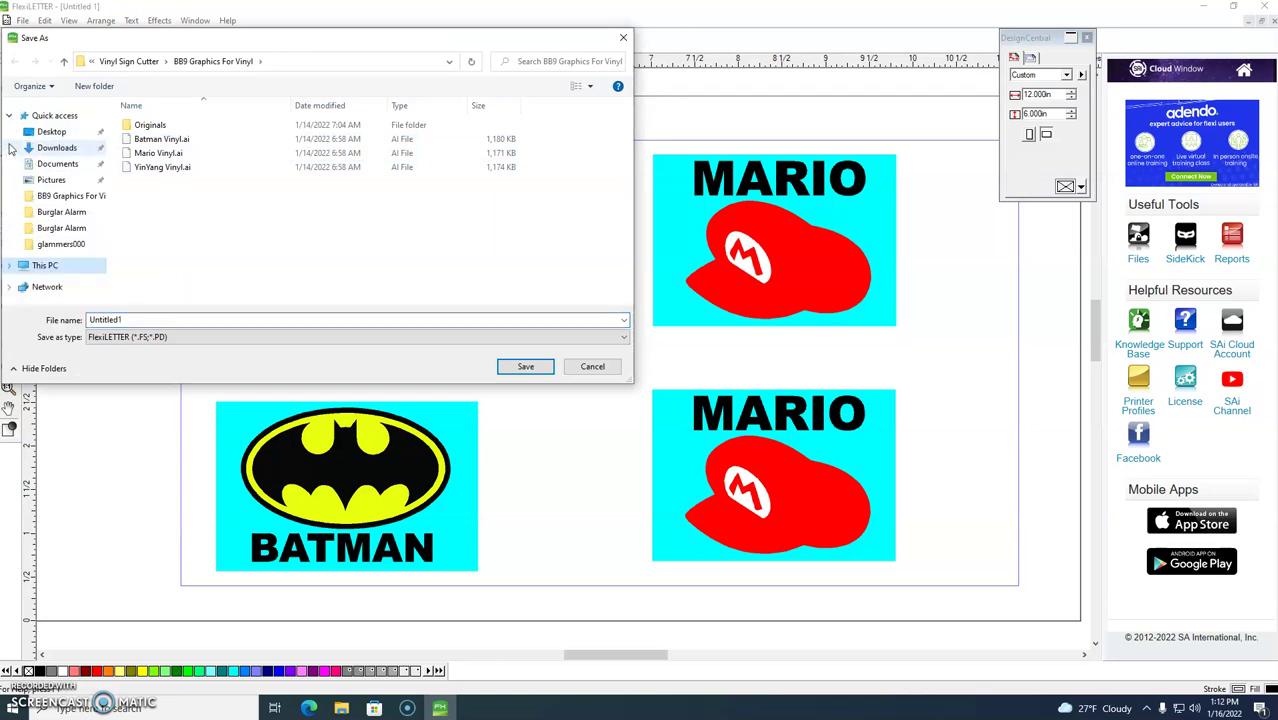
left_click(9, 116)
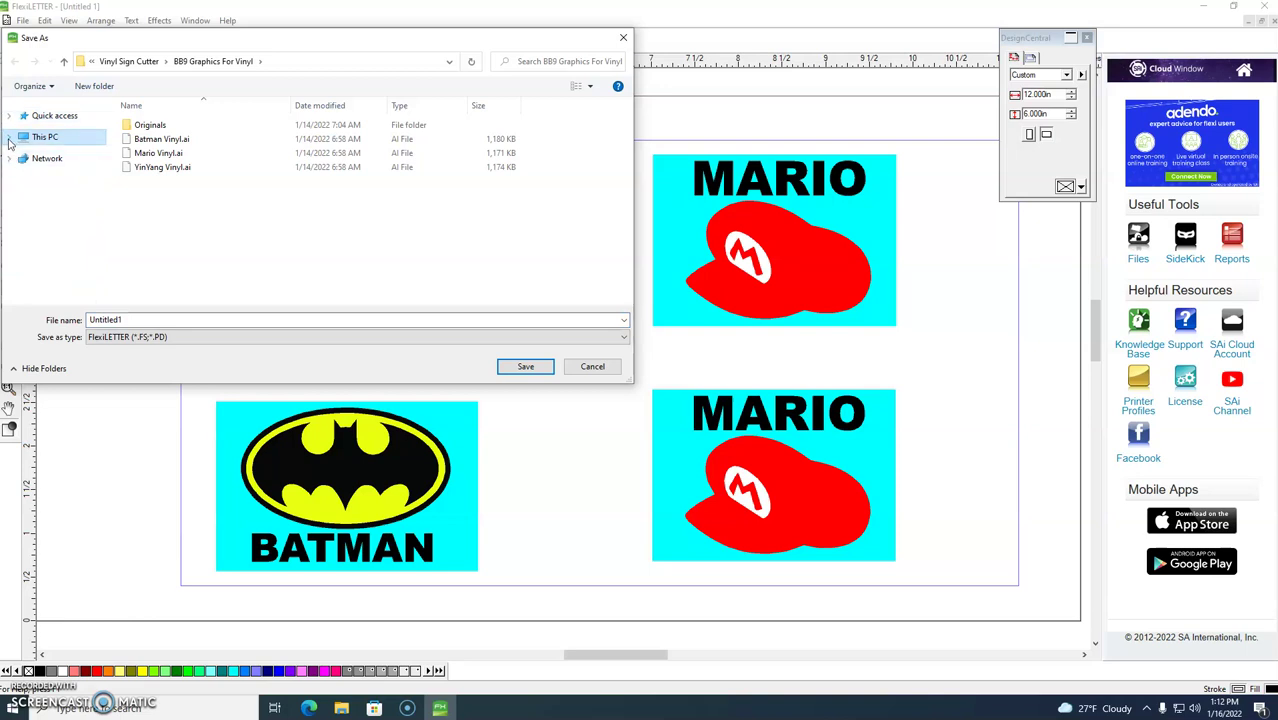
left_click(9, 139)
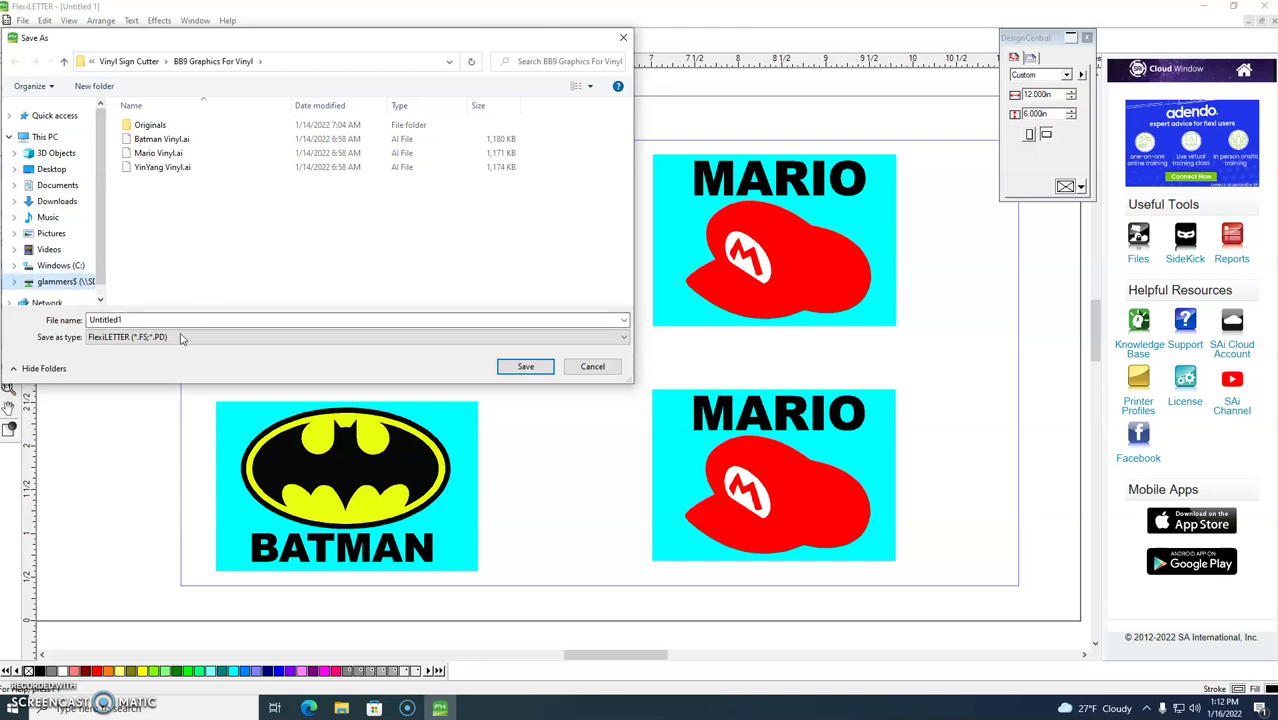
double_click(122, 319)
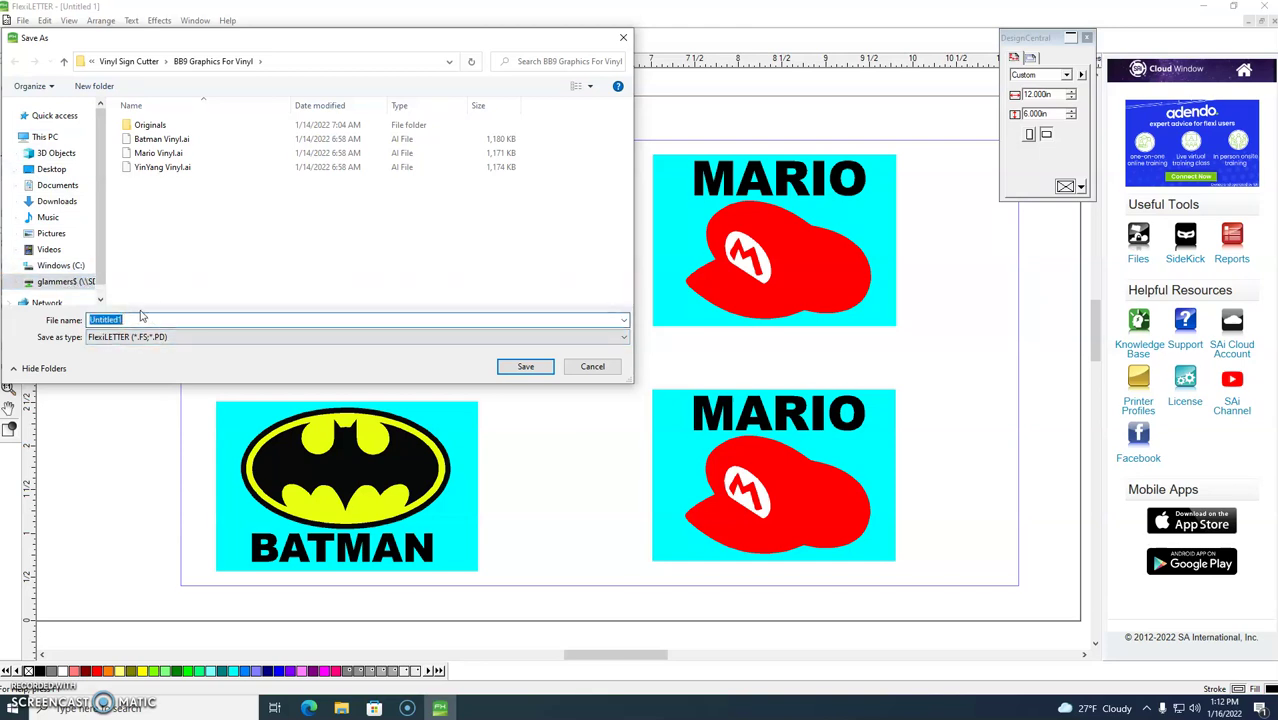
type("Lammers Vinyl Sticker")
left_click(521, 368)
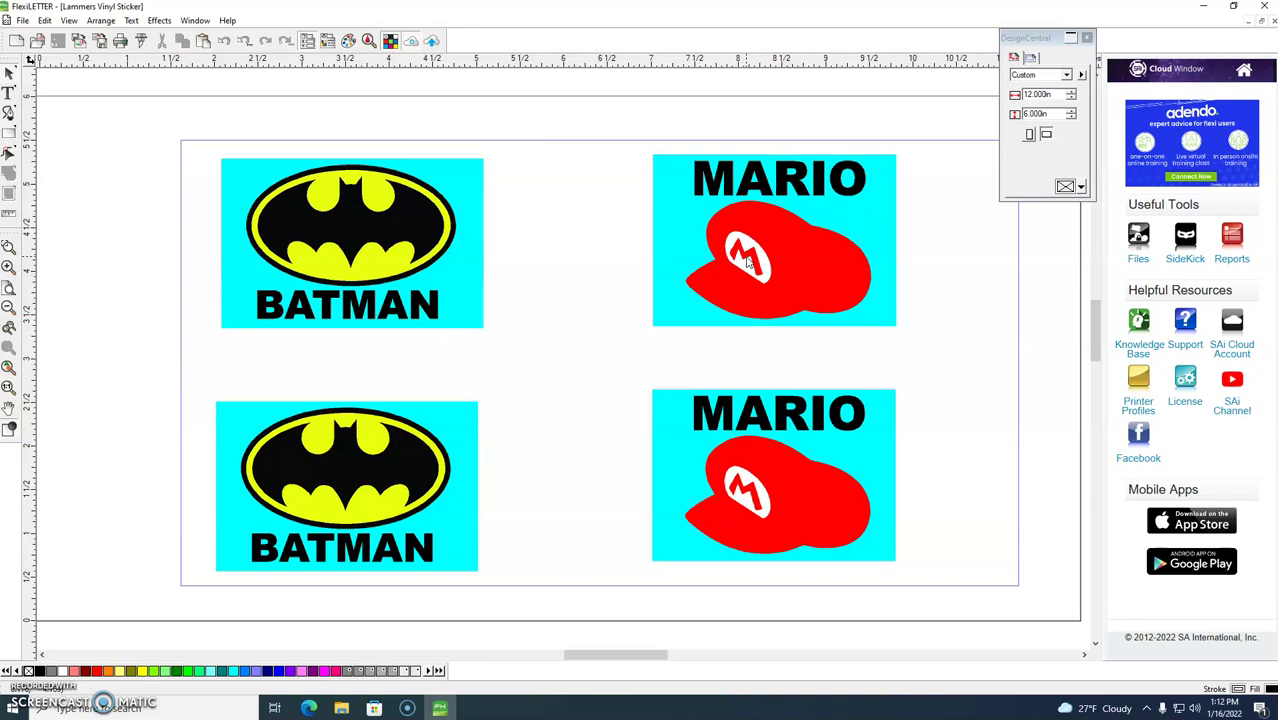
Ungroup the upper Batman logo and delete its yellow shape, leaving the black artwork on the cyan background.
left_click(380, 268)
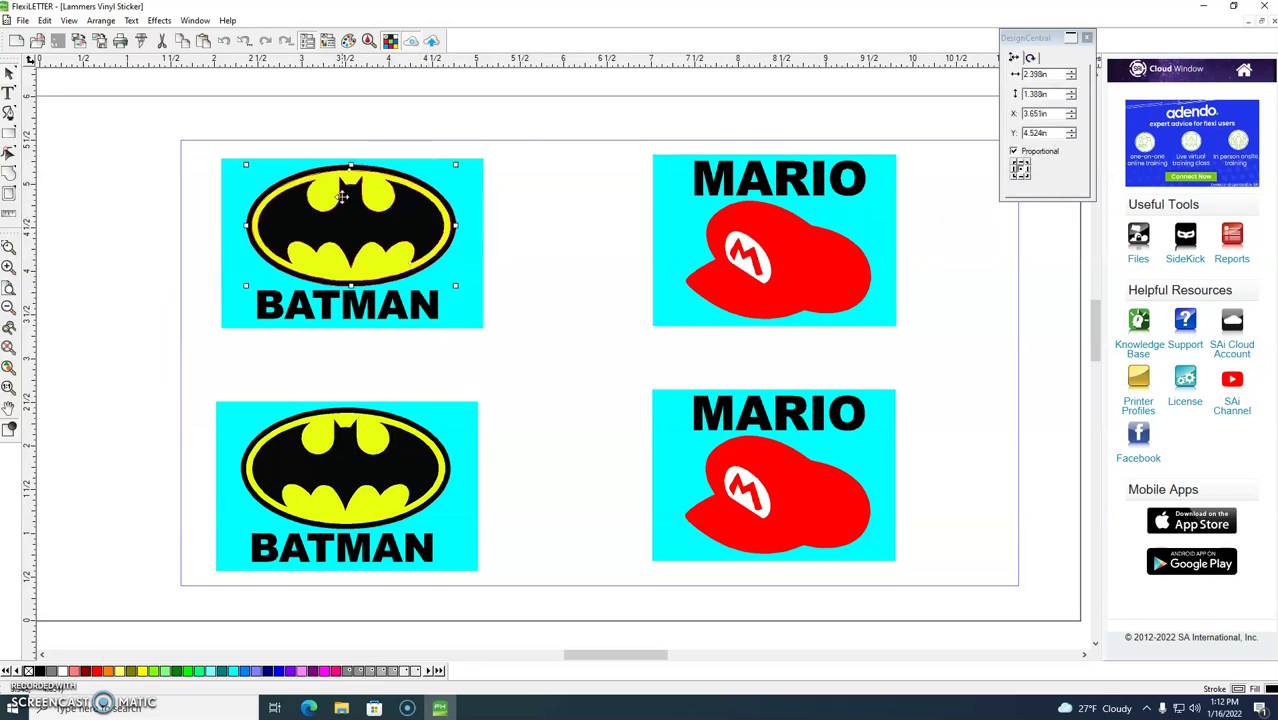
left_click(103, 22)
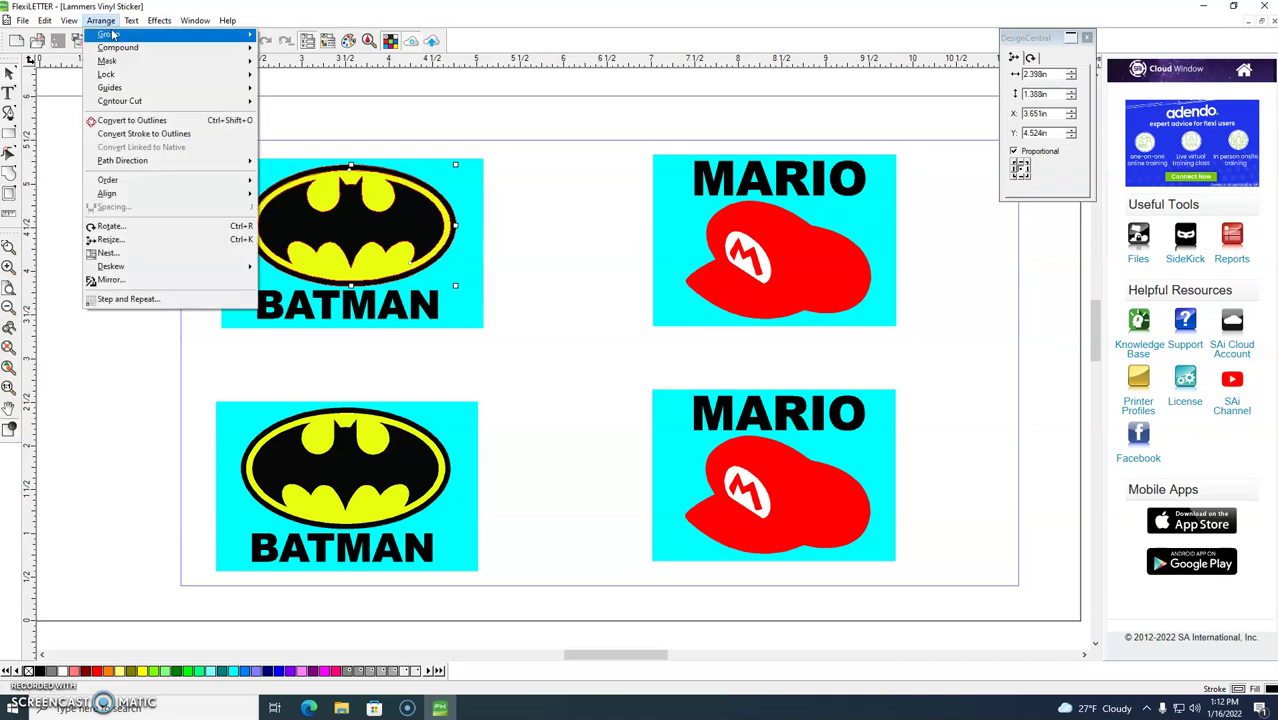
mouse_move(245, 34)
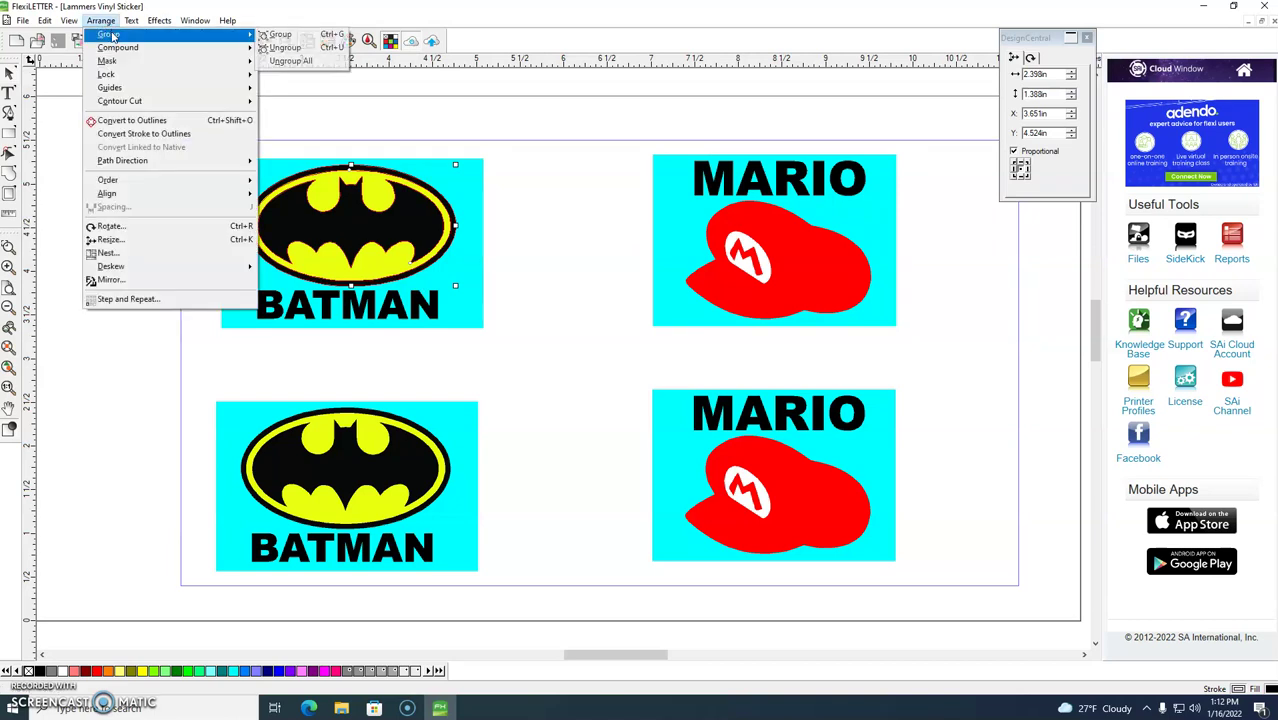
left_click(298, 50)
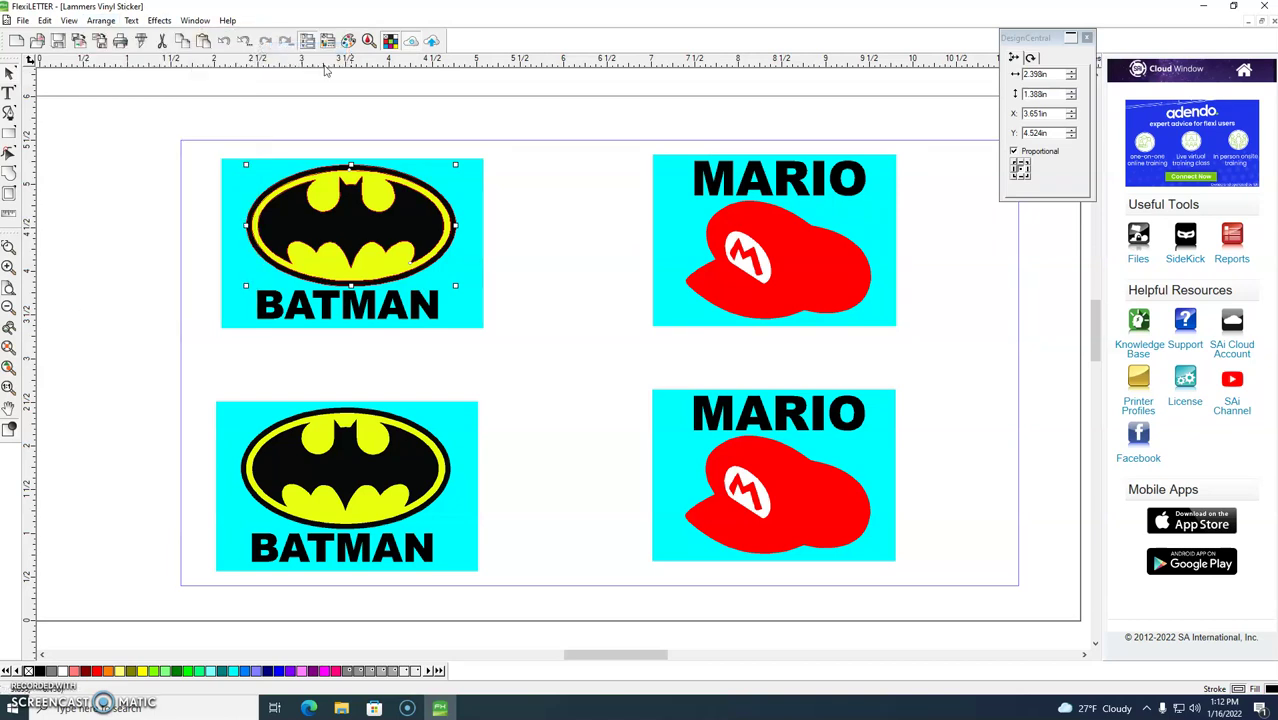
left_click(550, 263)
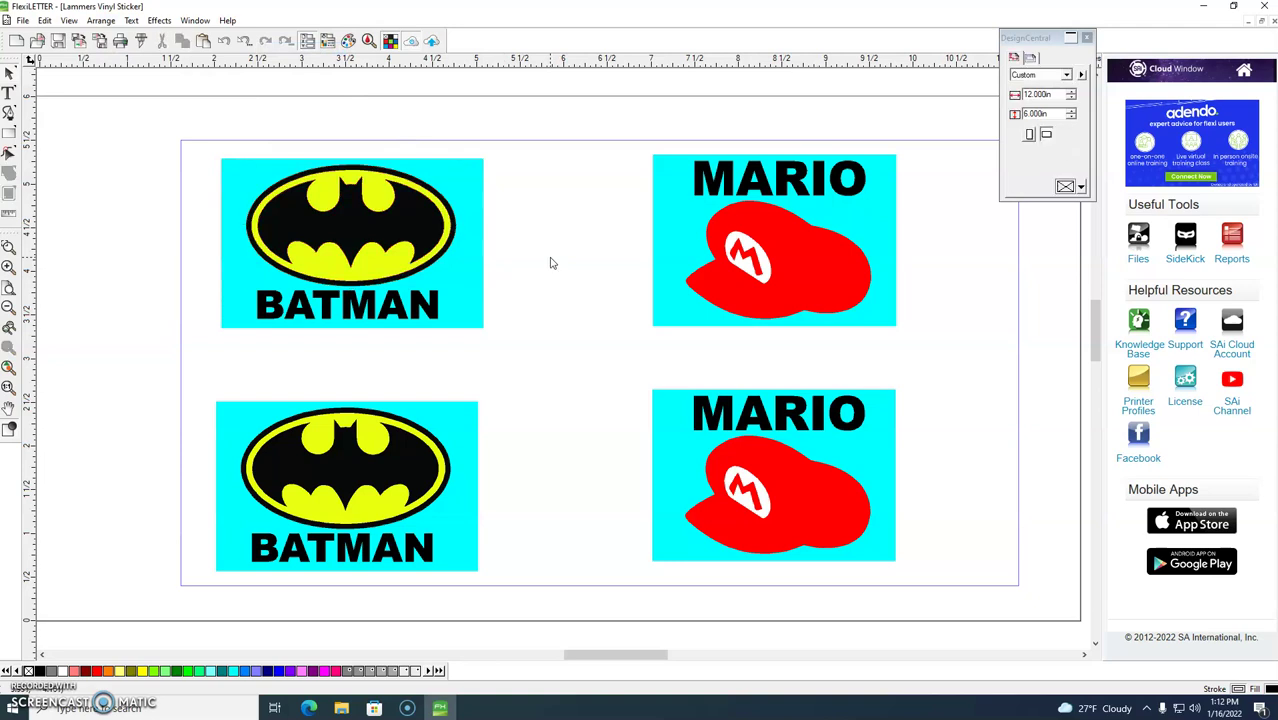
left_click(376, 268)
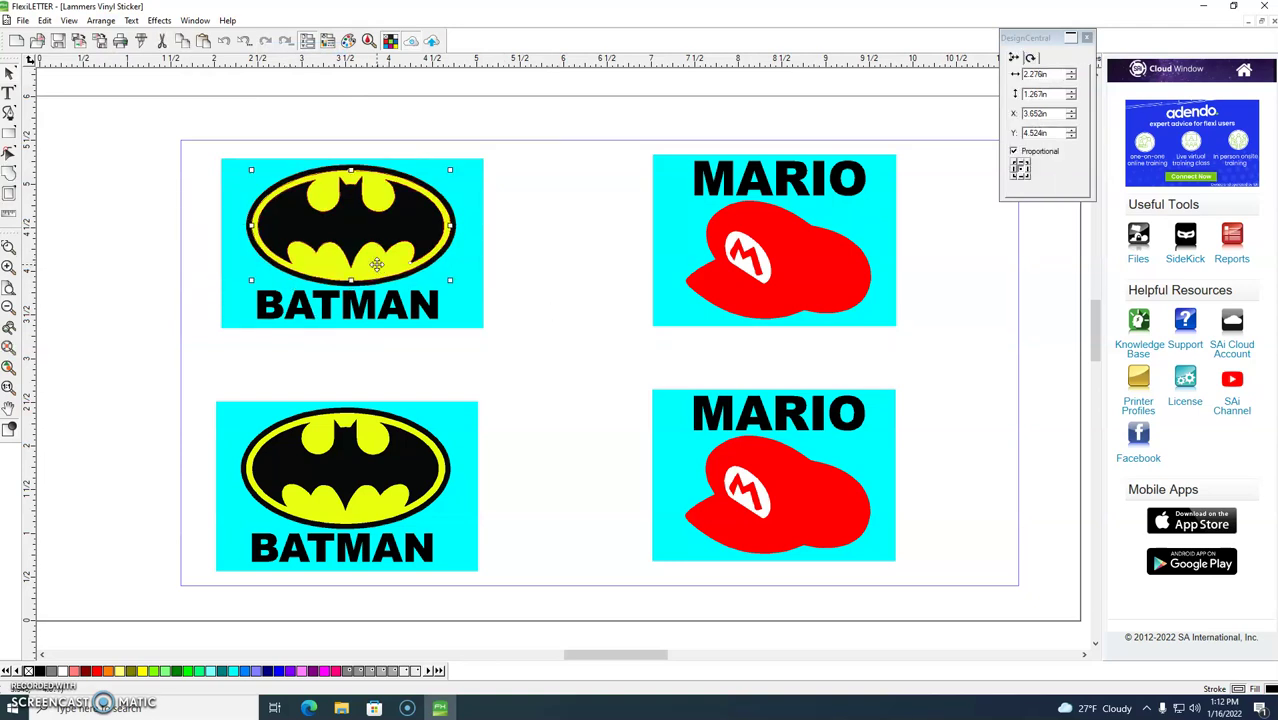
key("Delete")
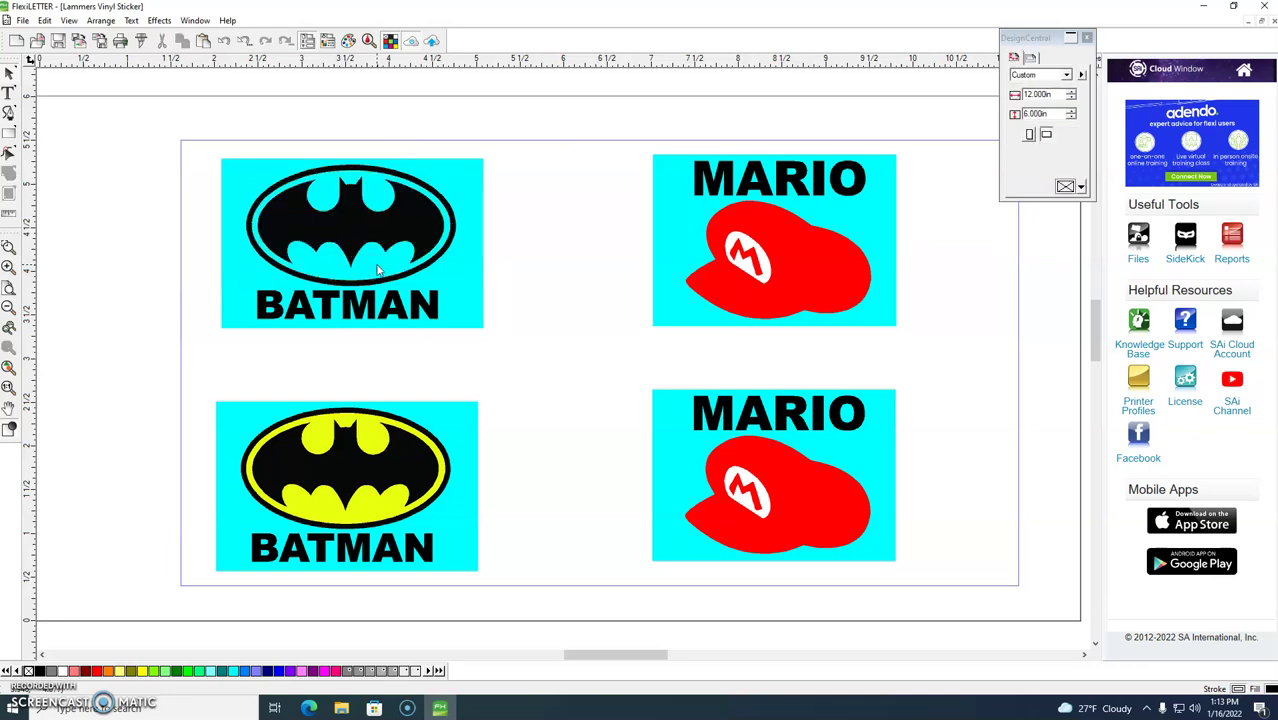
Ungroup the lower Batman logo and delete its yellow shape as well.
left_click(368, 511)
left_click(100, 20)
mouse_move(122, 36)
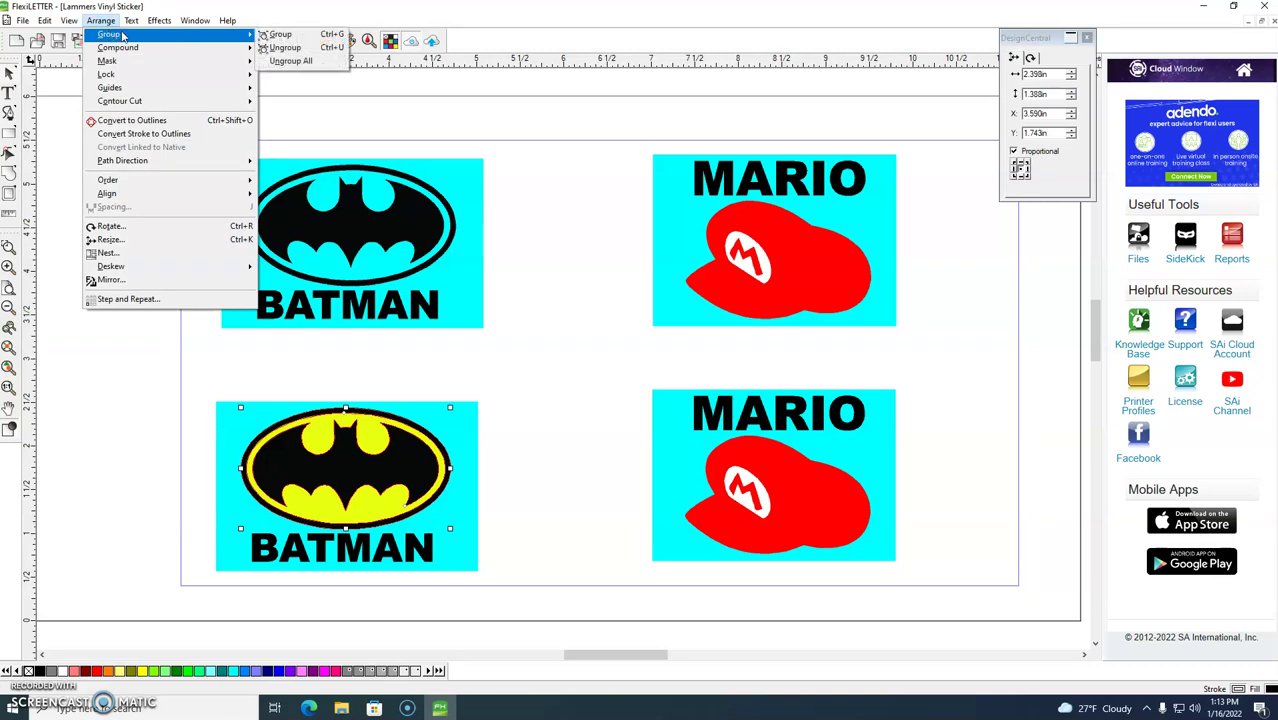
left_click(331, 55)
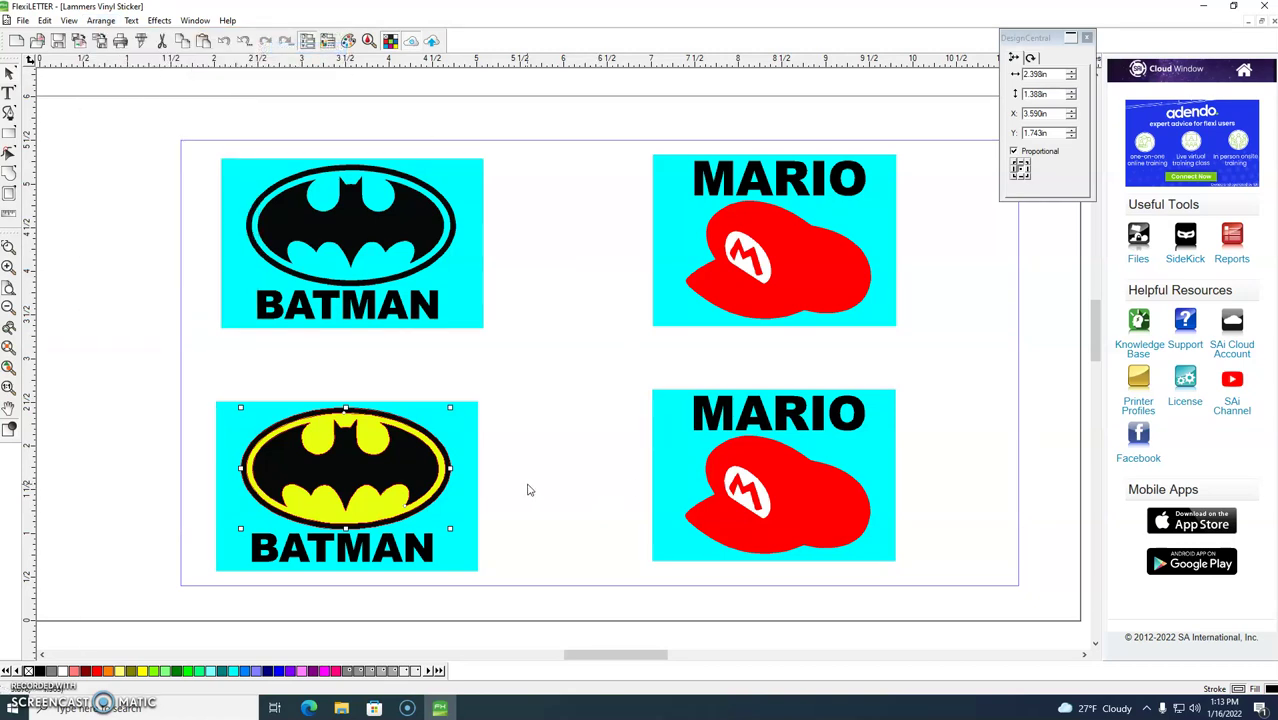
left_click(364, 510)
key("Delete")
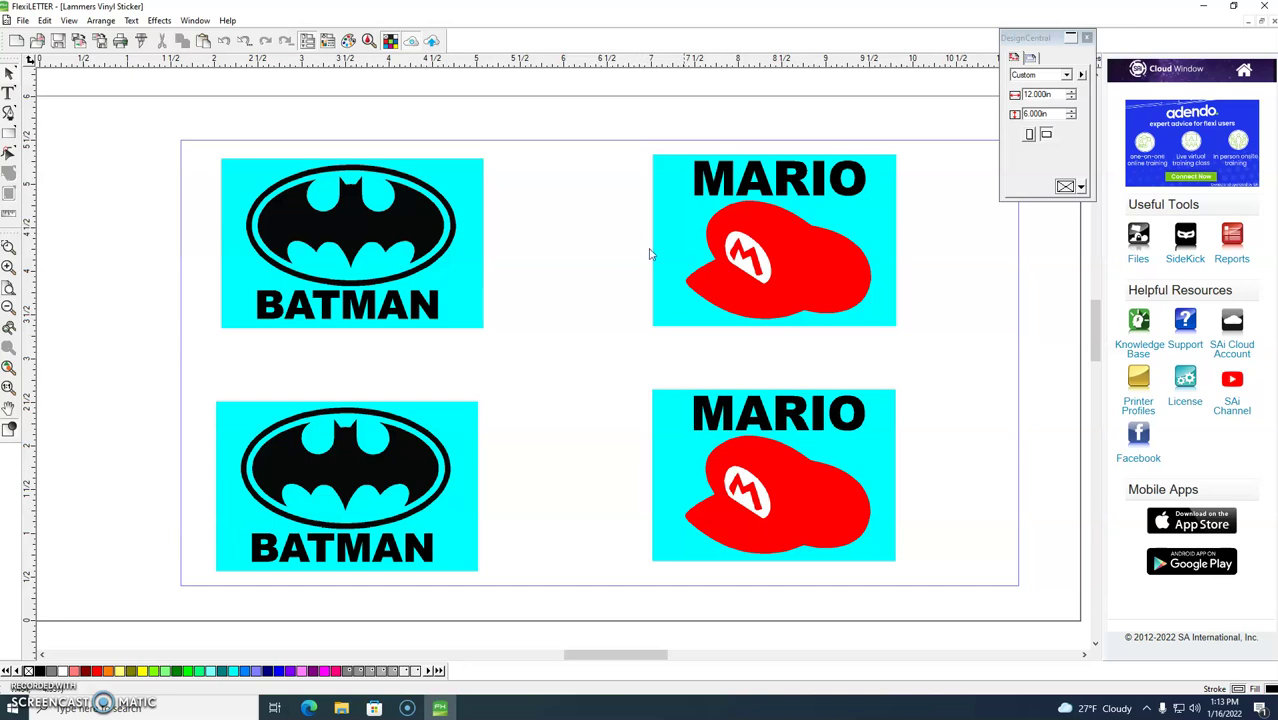
Ungroup the upper Mario cap and delete the white shape behind its M emblem.
left_click(731, 249)
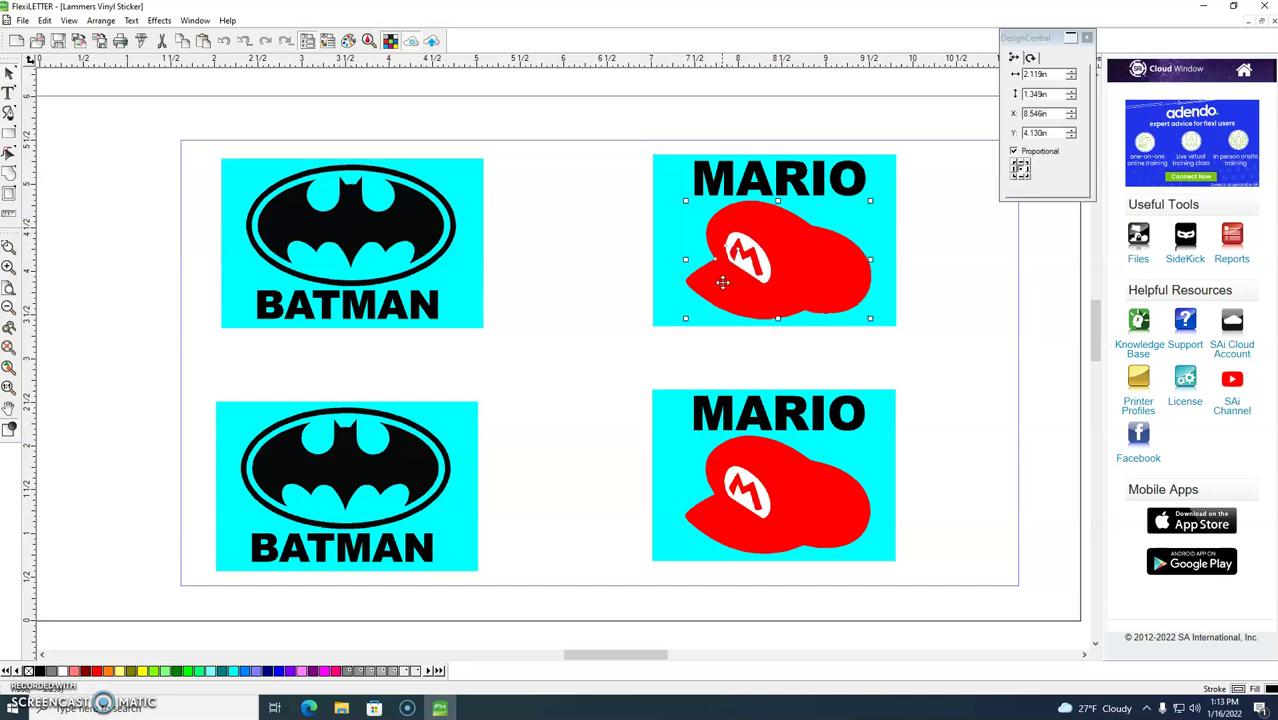
left_click(100, 21)
mouse_move(112, 35)
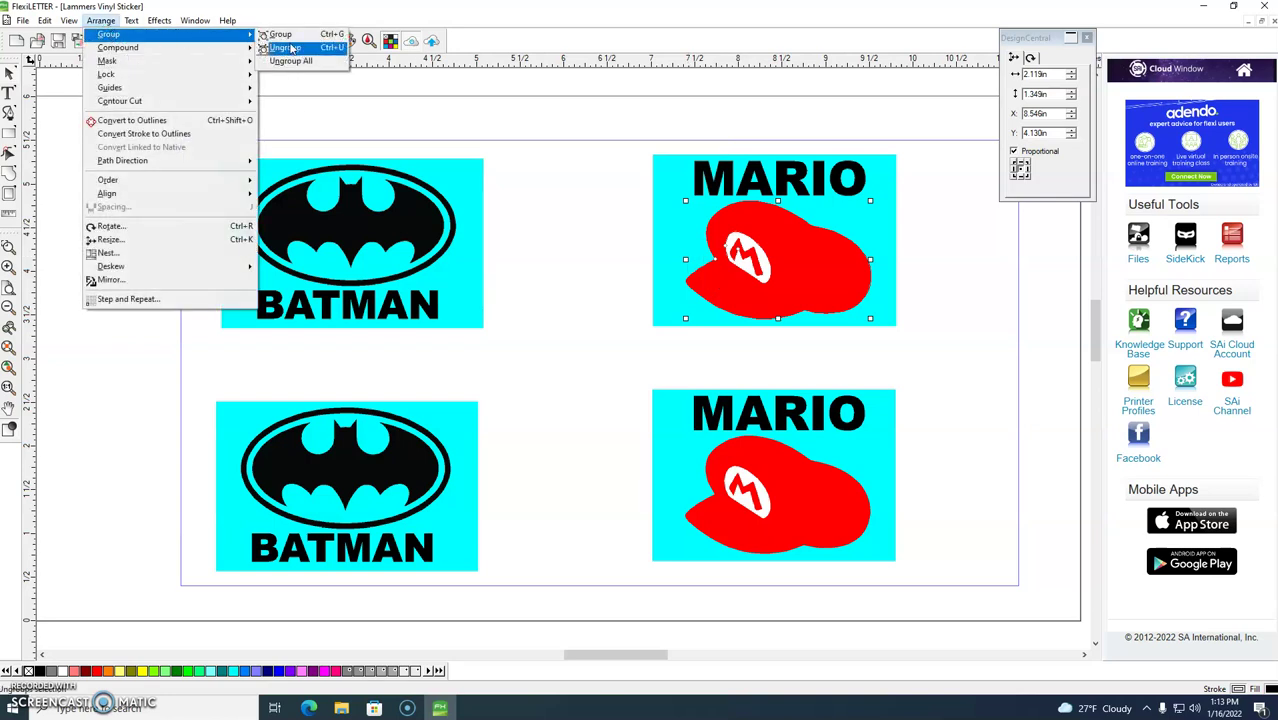
left_click(291, 49)
left_click(605, 243)
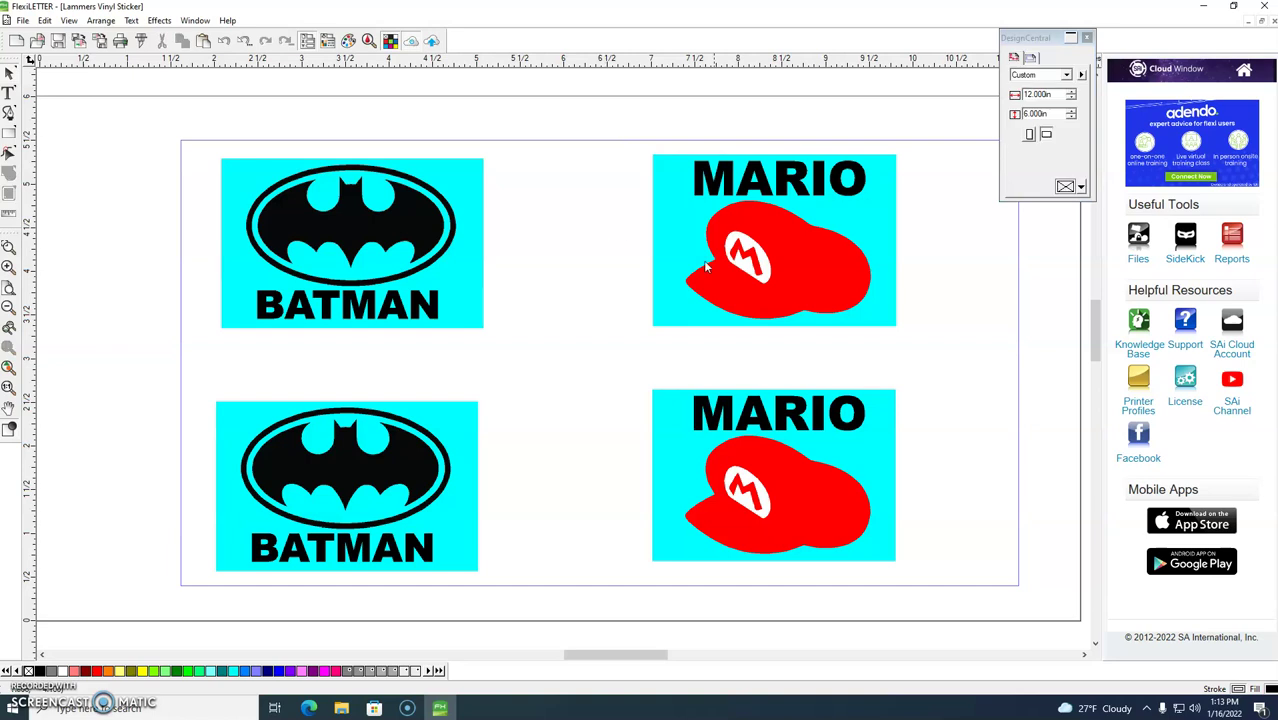
left_click(749, 266)
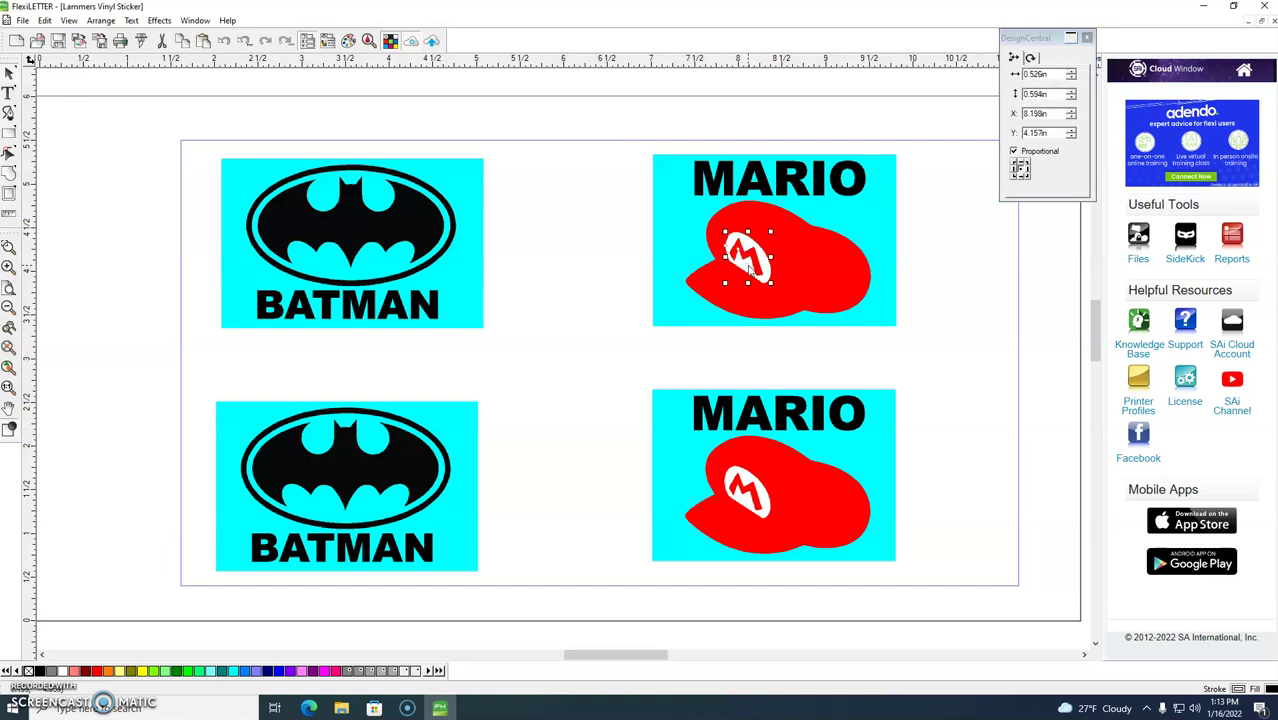
key("Delete")
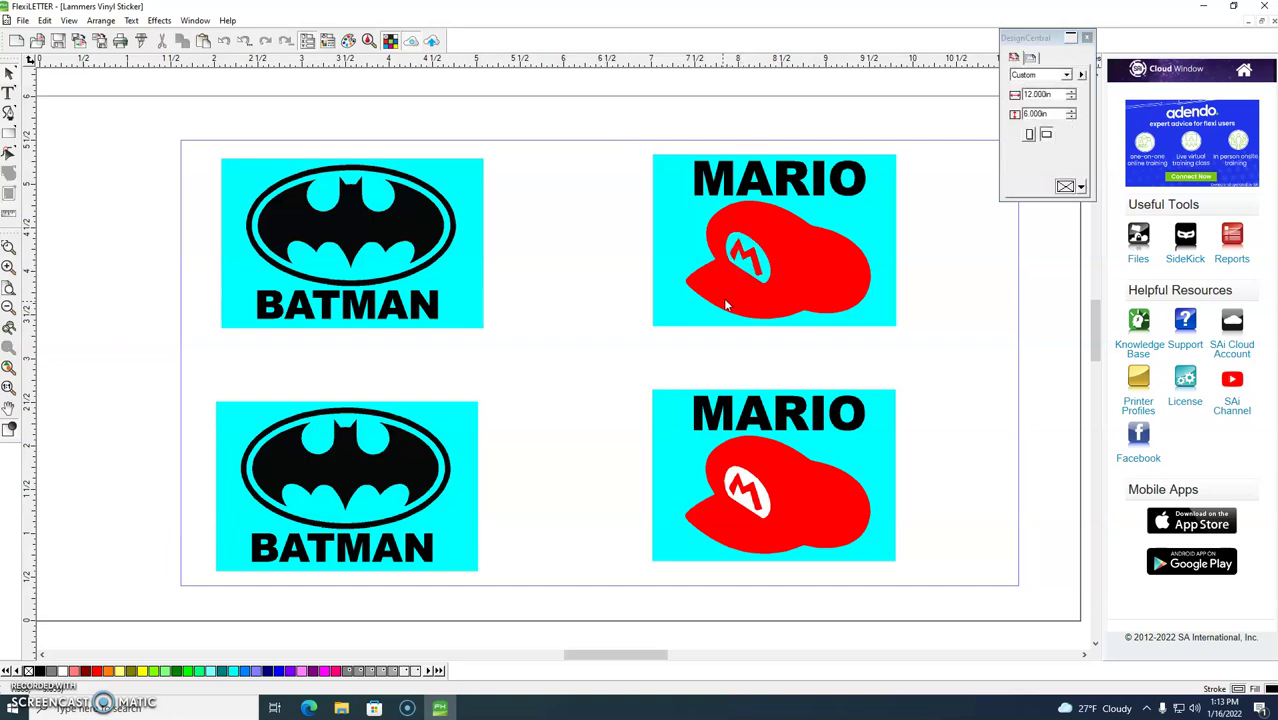
Ungroup the lower Mario cap and delete the white shape behind its M emblem.
left_click(780, 488)
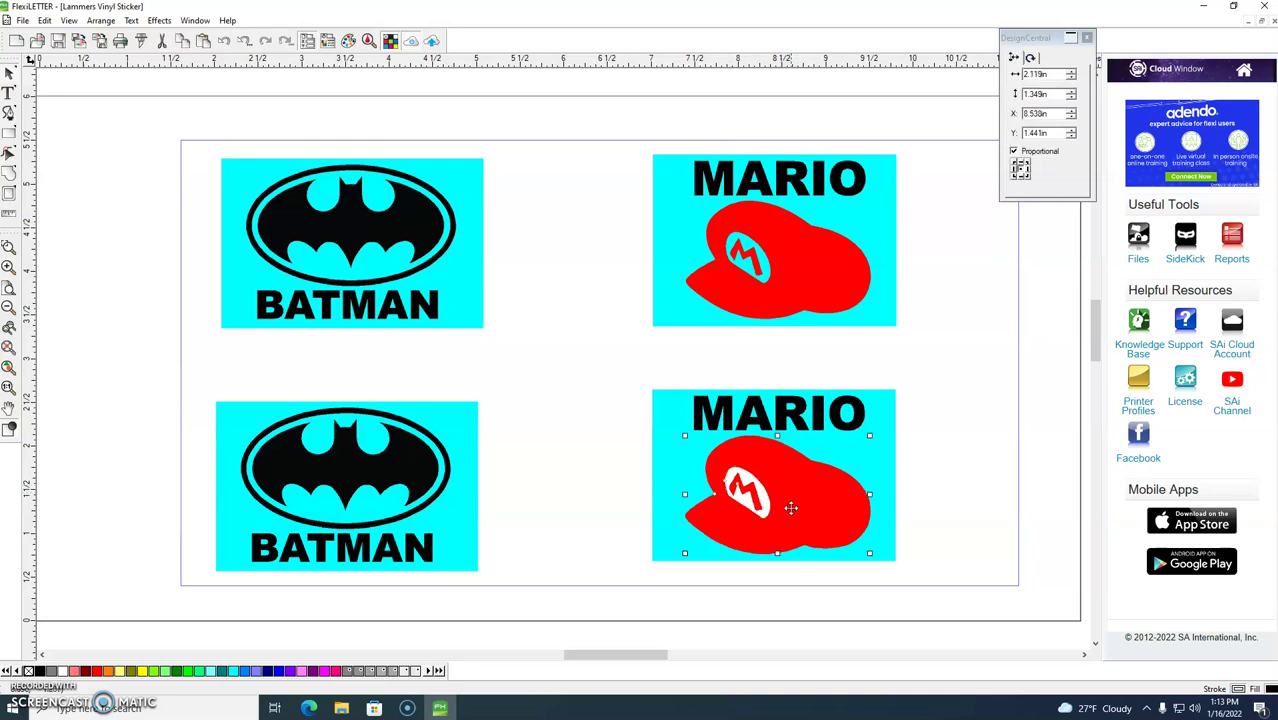
left_click(101, 21)
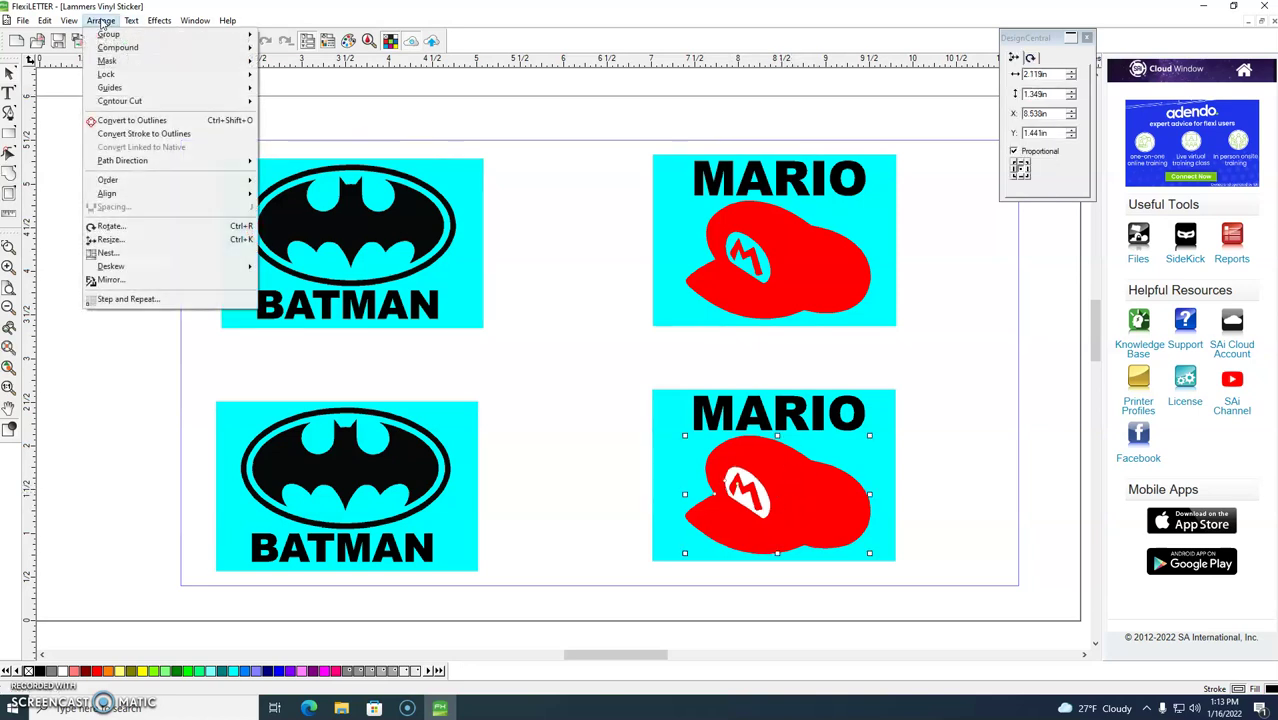
mouse_move(110, 34)
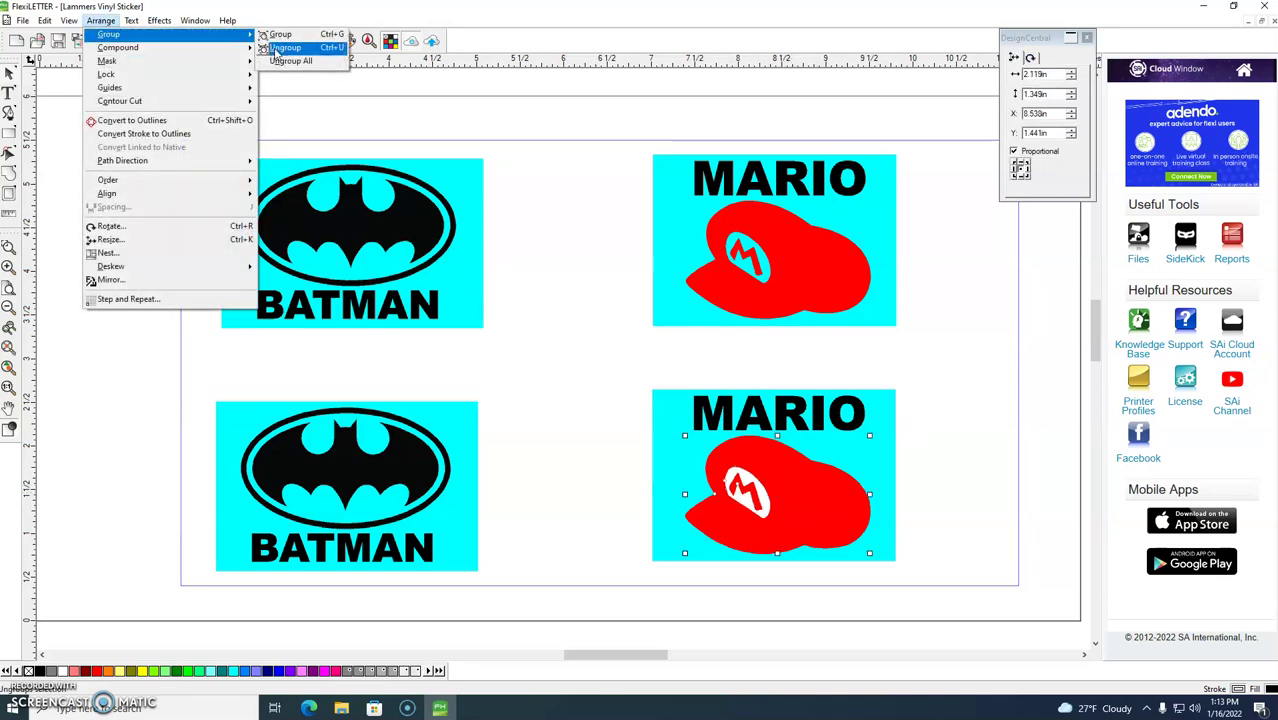
left_click(280, 55)
left_click(600, 478)
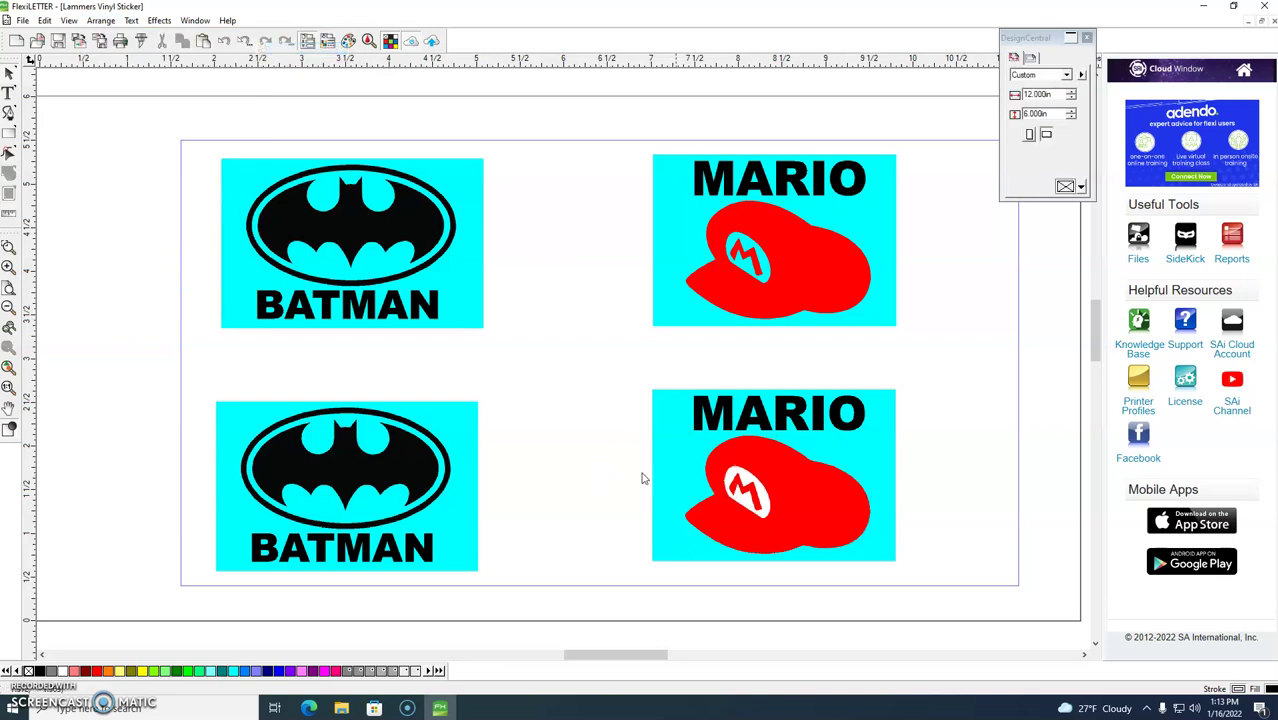
left_click(747, 500)
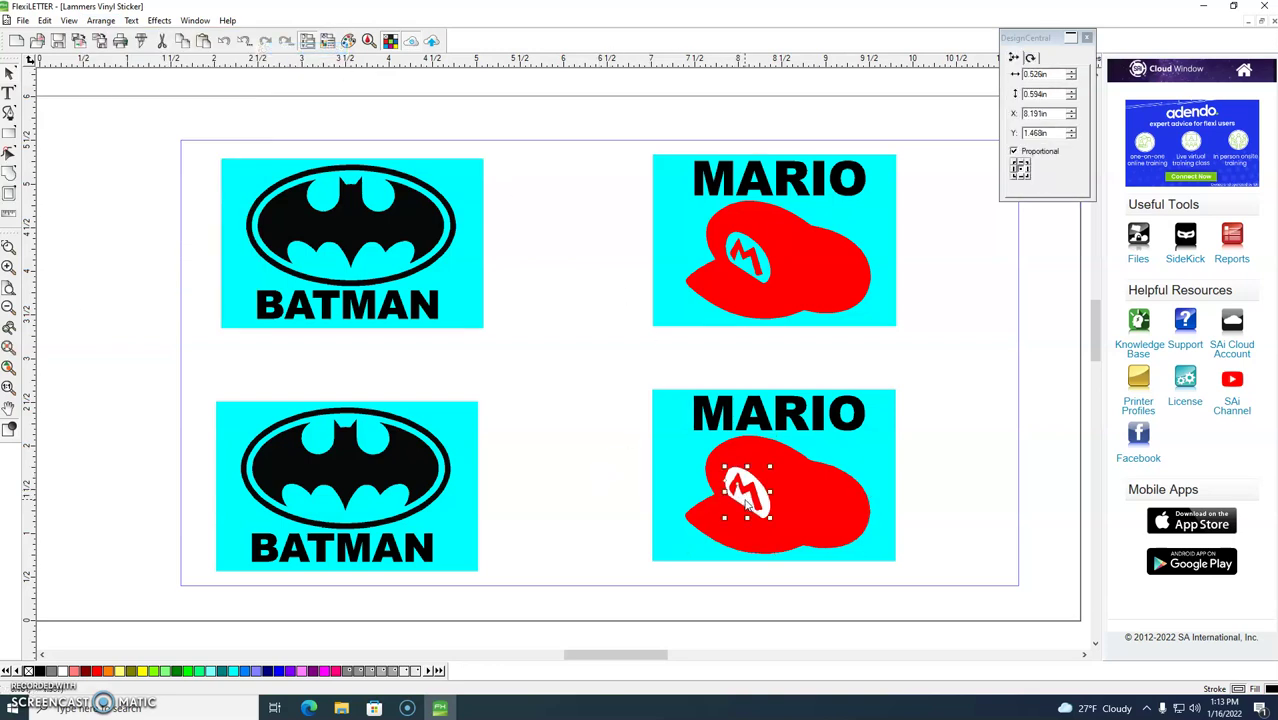
key("Escape")
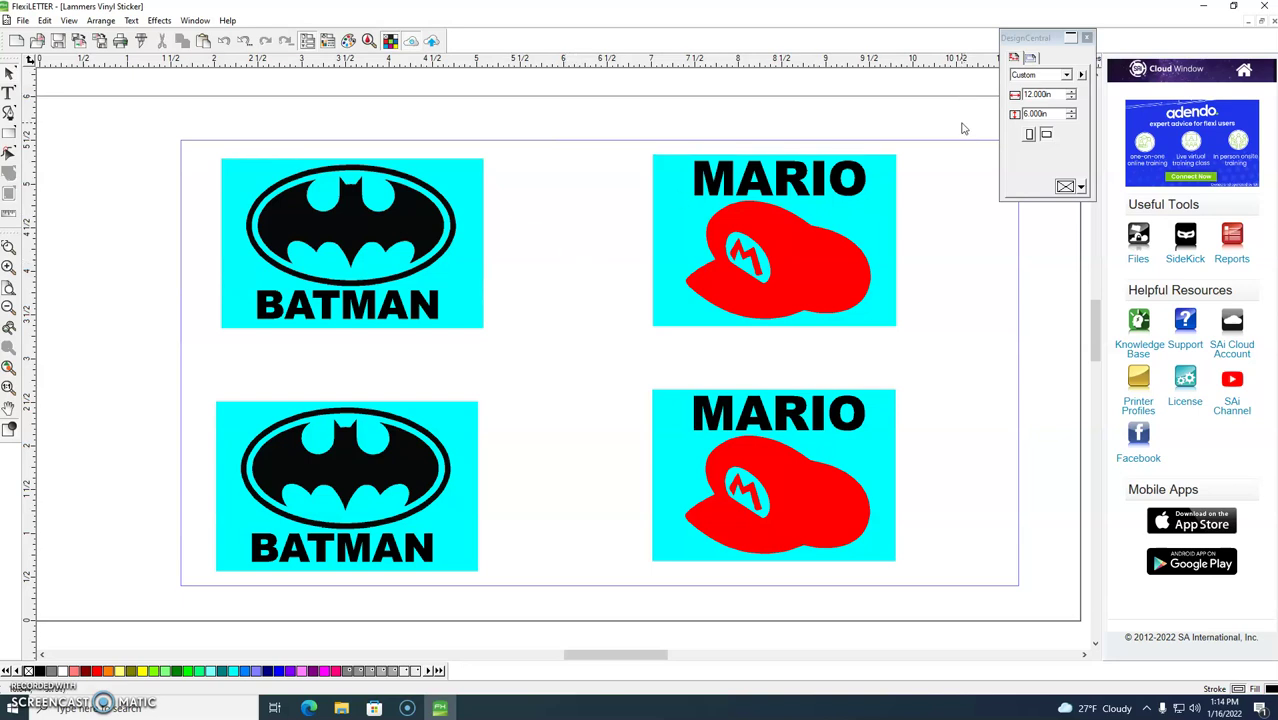
Select all four stickers with their text and backgrounds and fill everything with lime green.
left_click_drag(963, 127, 140, 601)
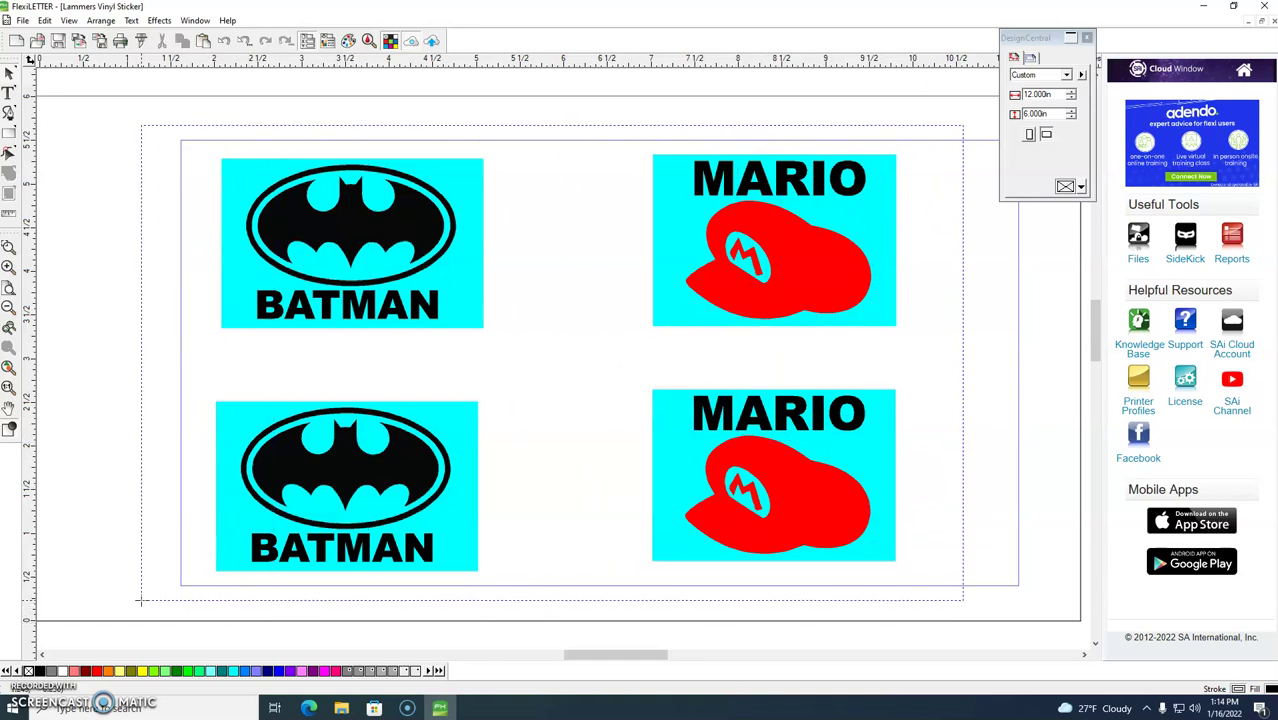
left_click_drag(140, 601, 140, 602)
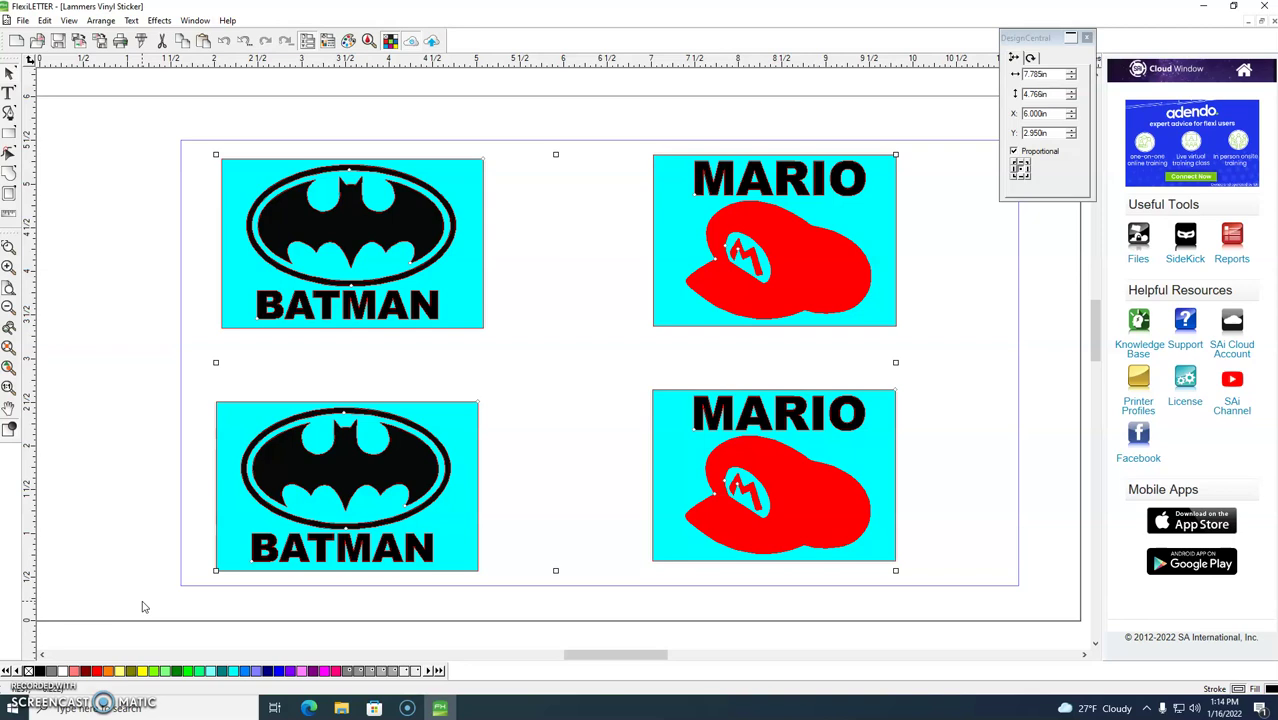
left_click(156, 671)
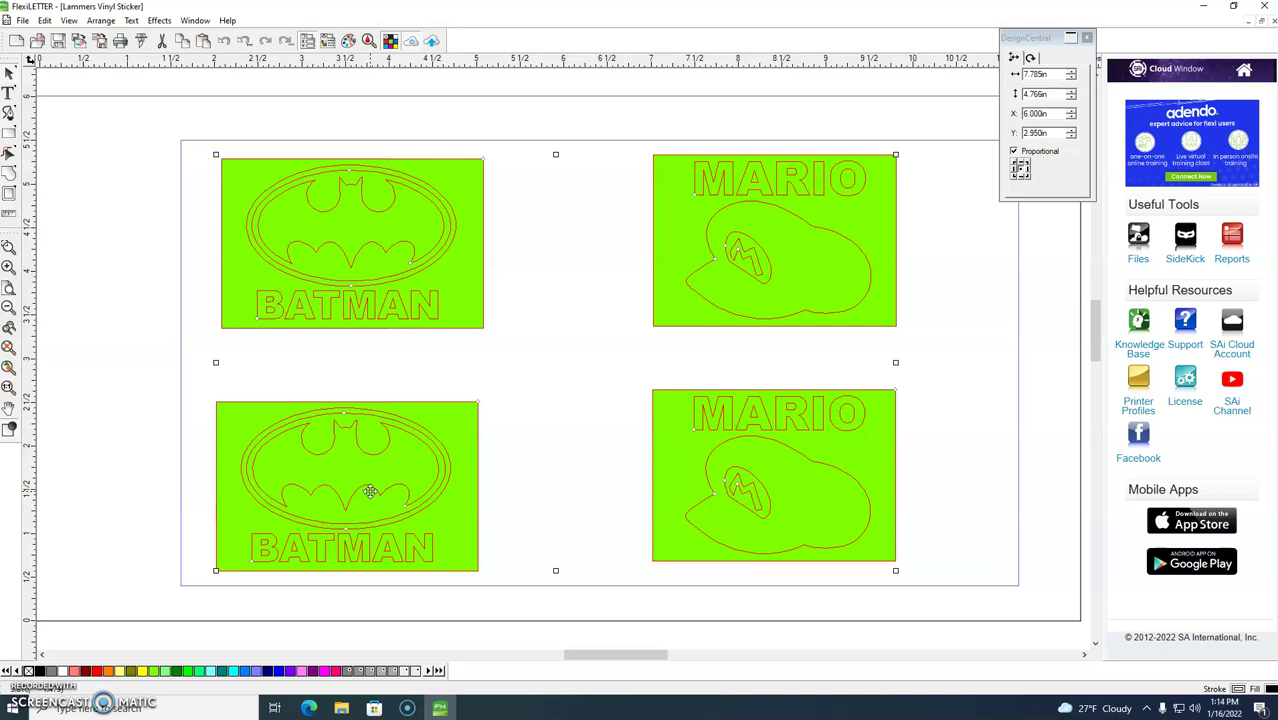
Open the Cut/Plot setup for the selected stickers, with User defined material 6 in high and the job in its upright orientation.
left_click(22, 21)
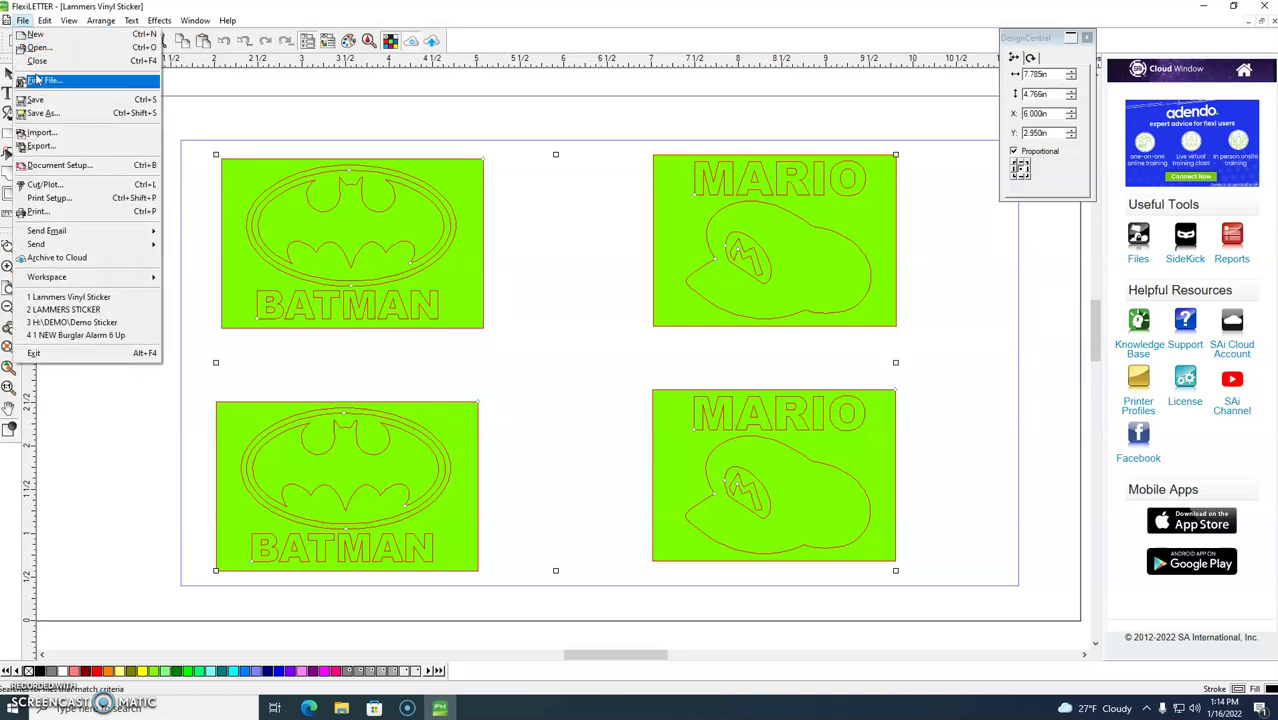
left_click(50, 184)
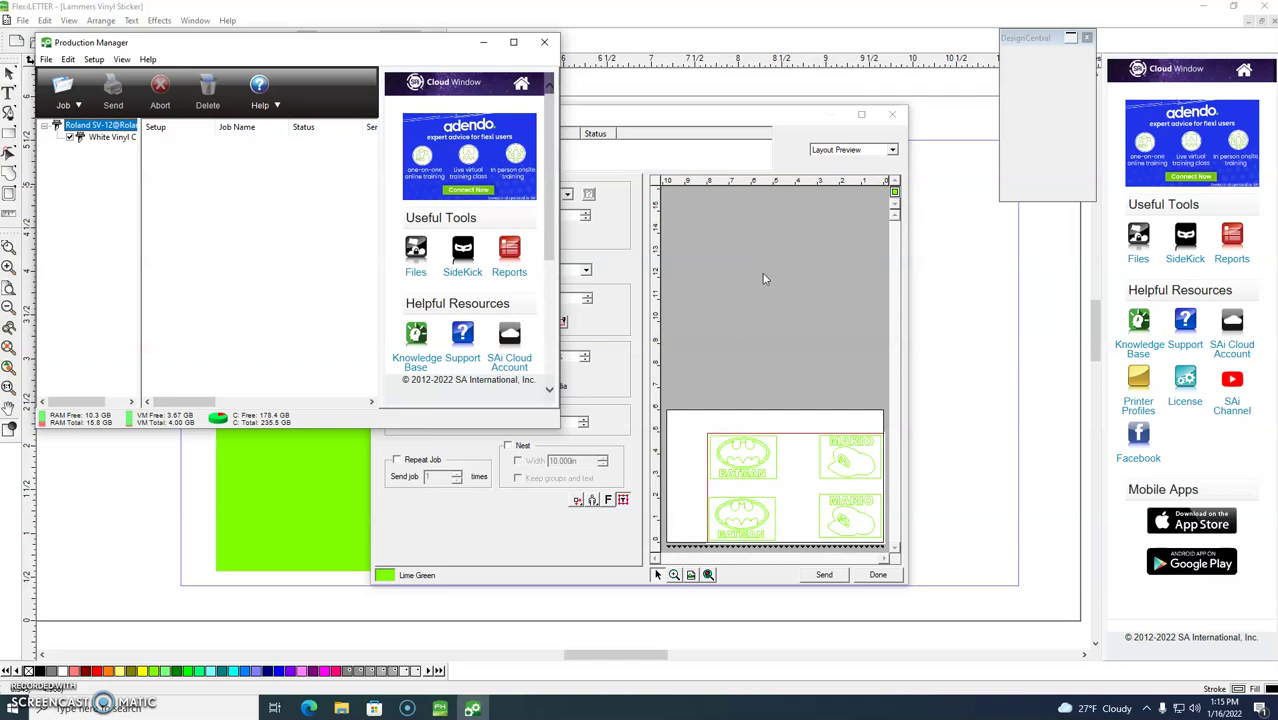
left_click(484, 531)
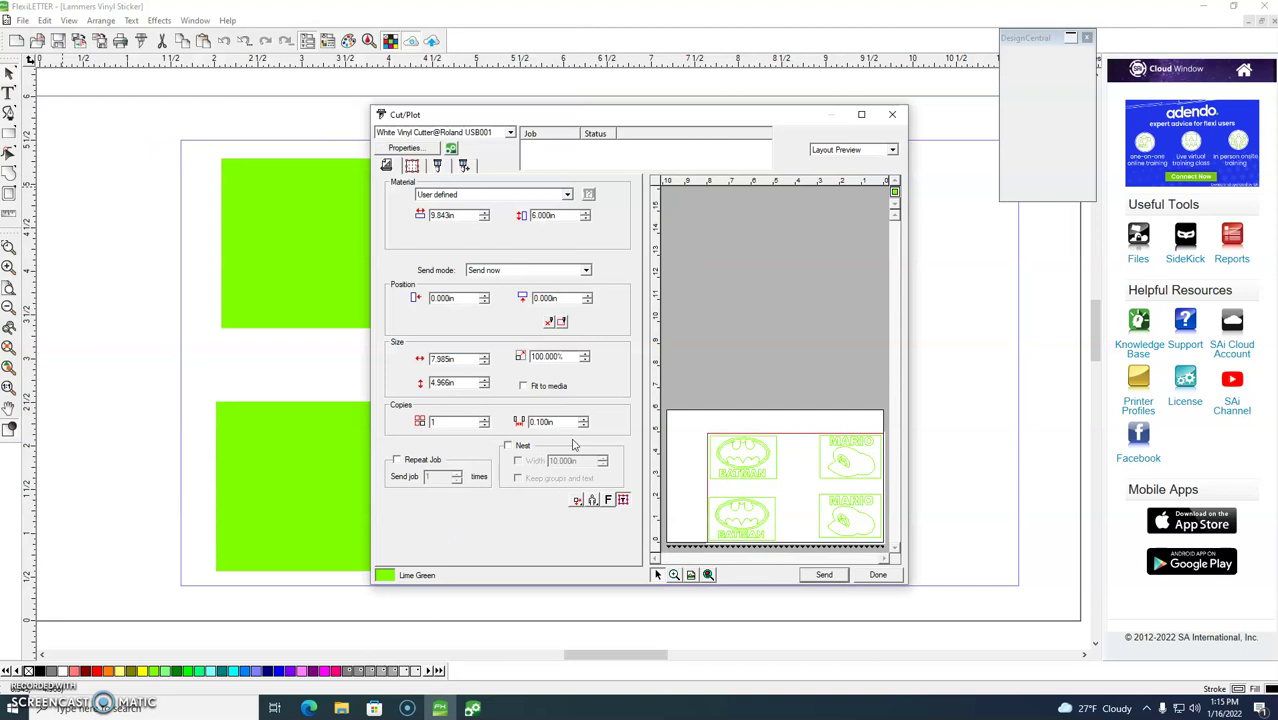
left_click(566, 196)
left_click(531, 206)
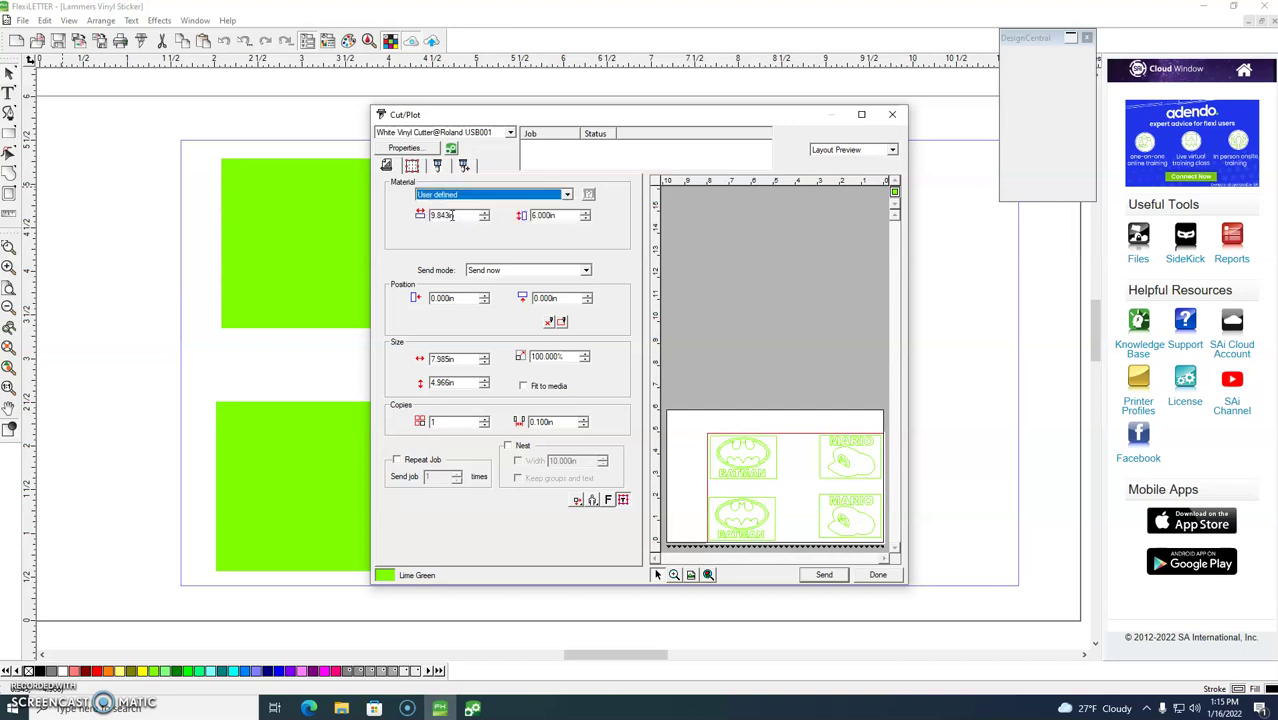
left_click(566, 215)
double_click(541, 217)
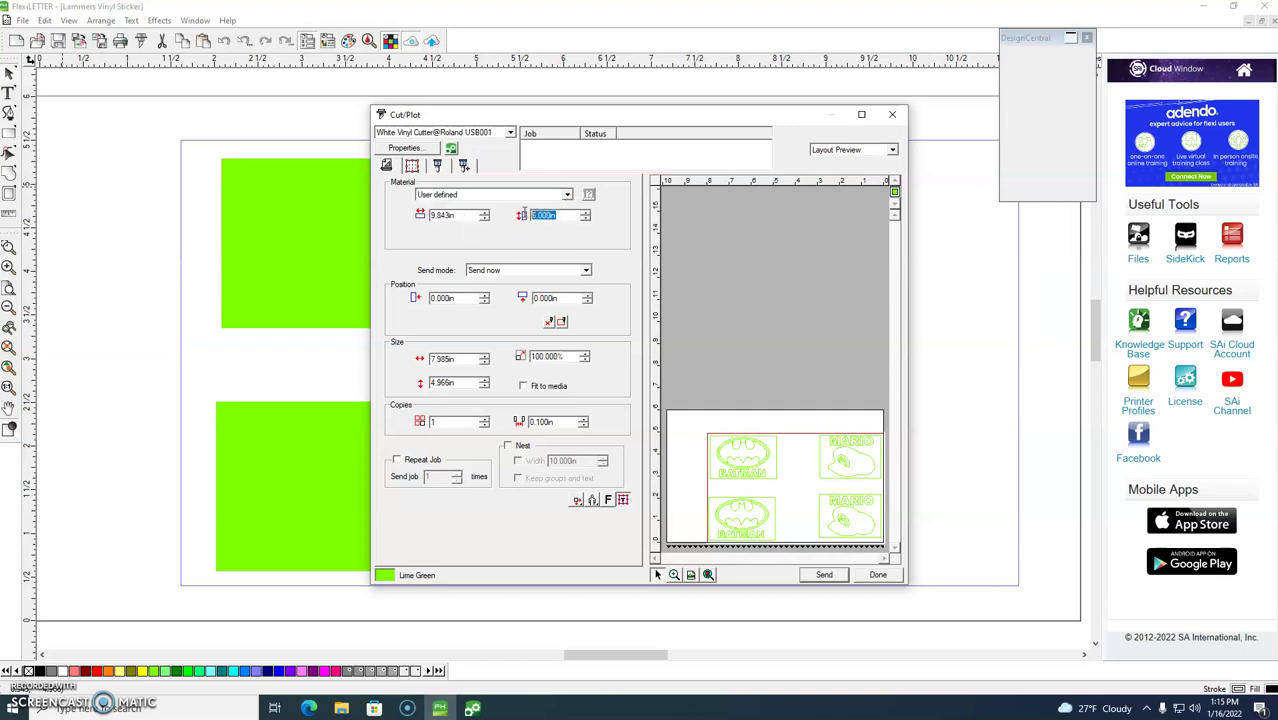
type("6")
key("Tab")
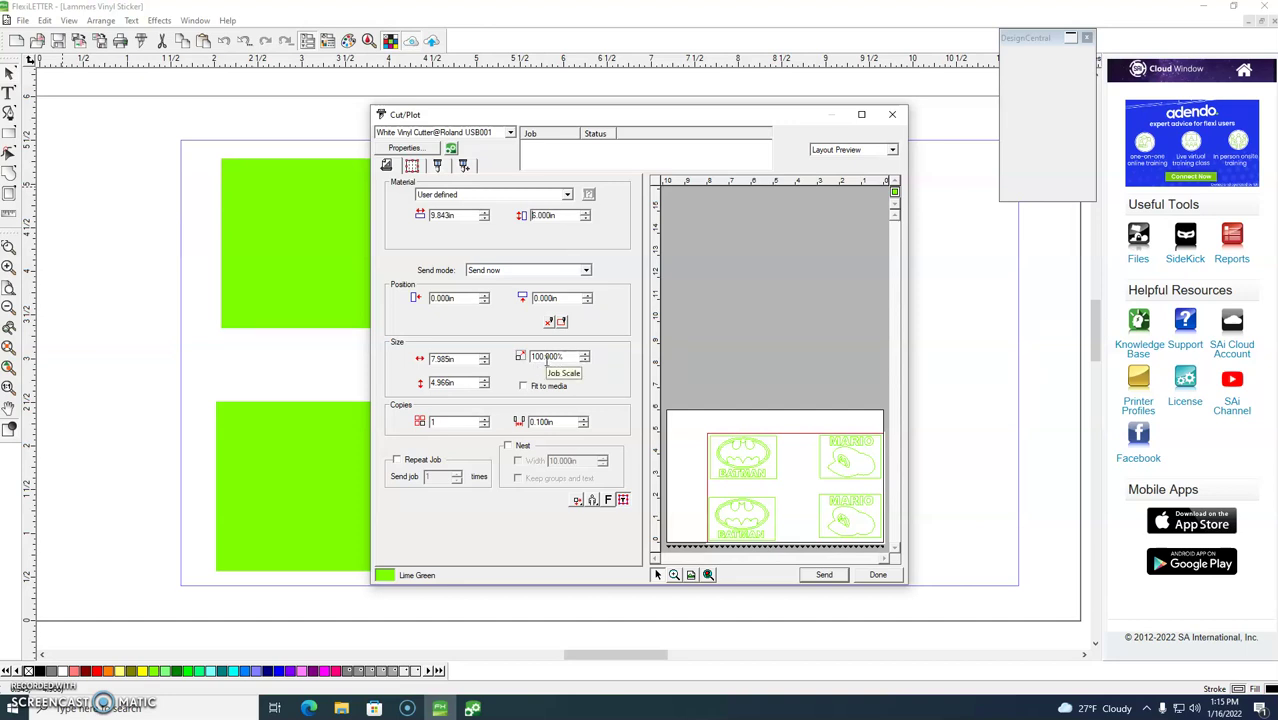
left_click(592, 500)
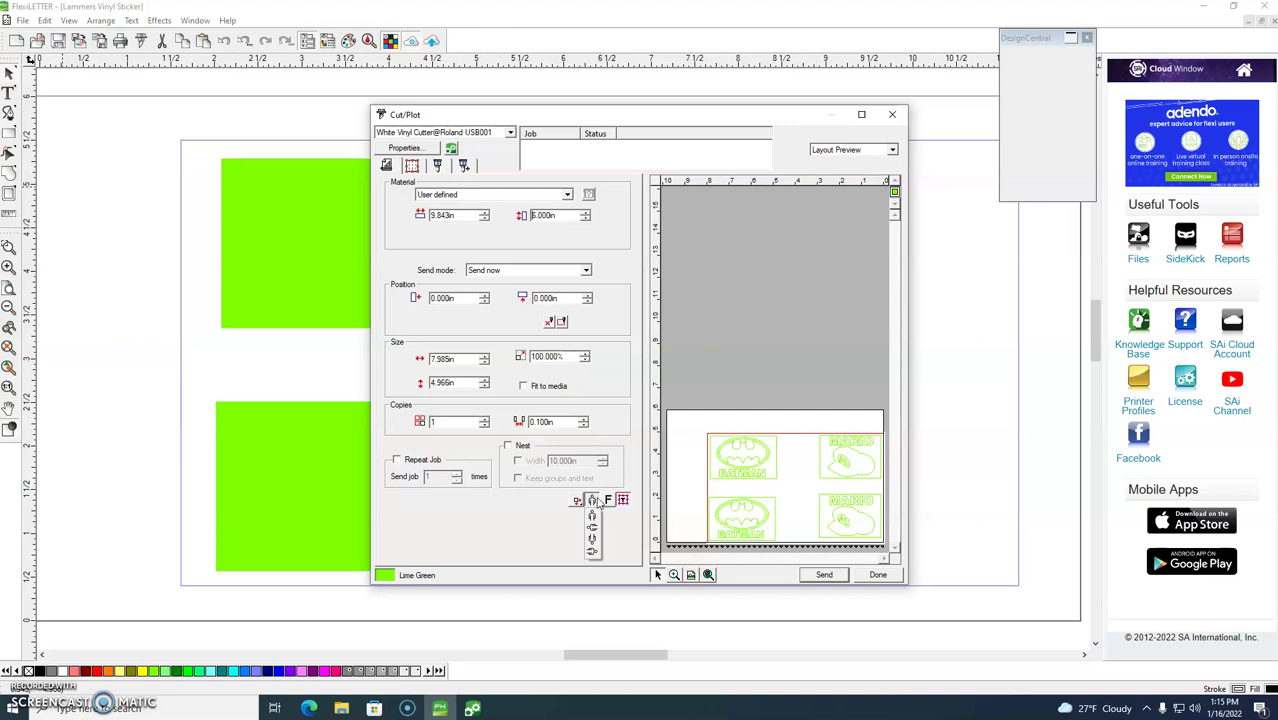
left_click(592, 520)
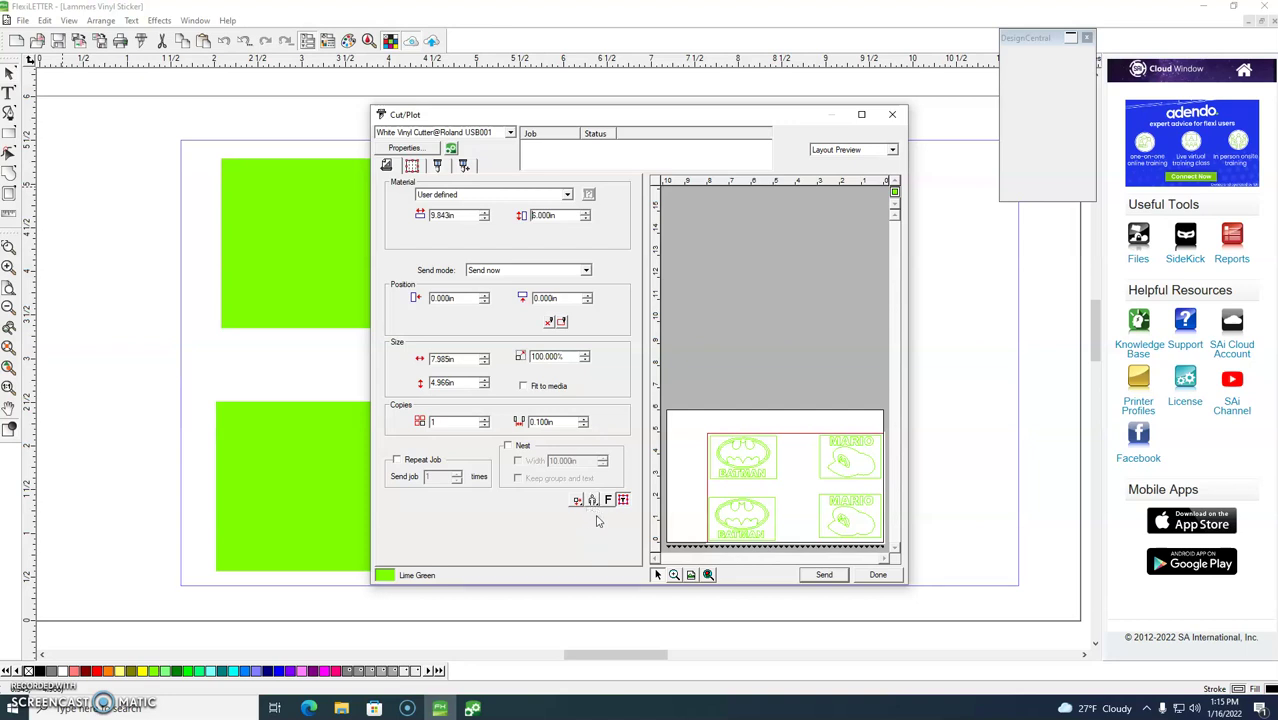